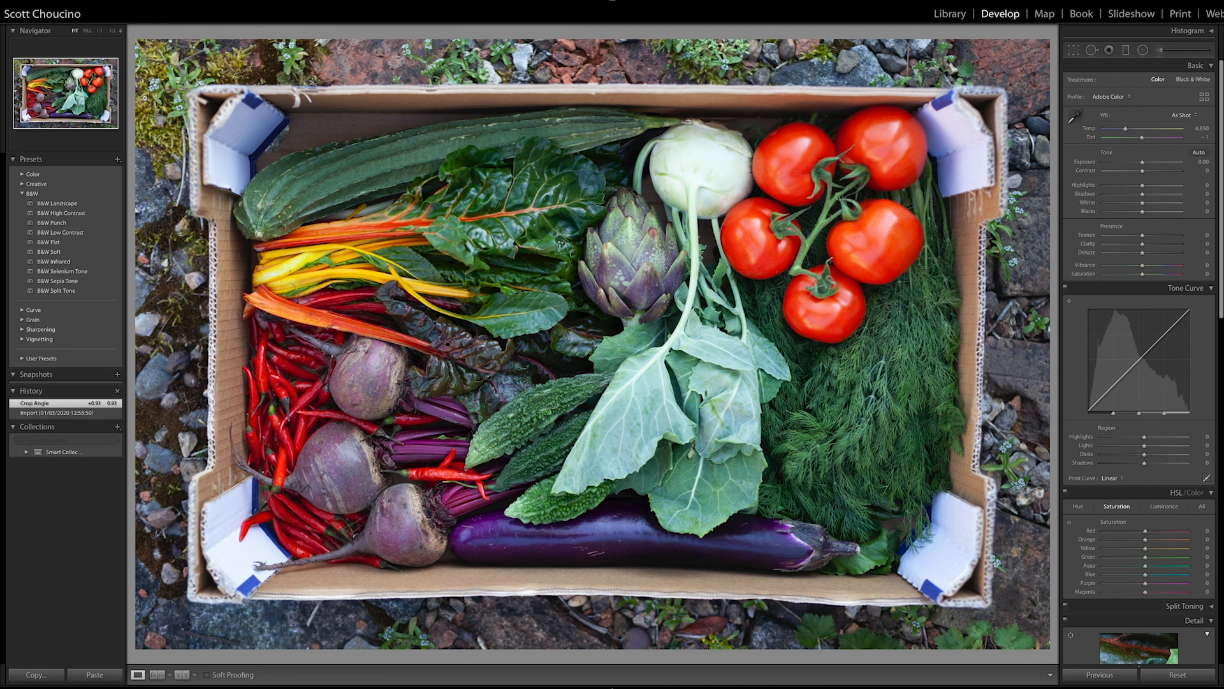
- Hide the Navigator and Presets panels to give the photo more room
left_click(3, 338)
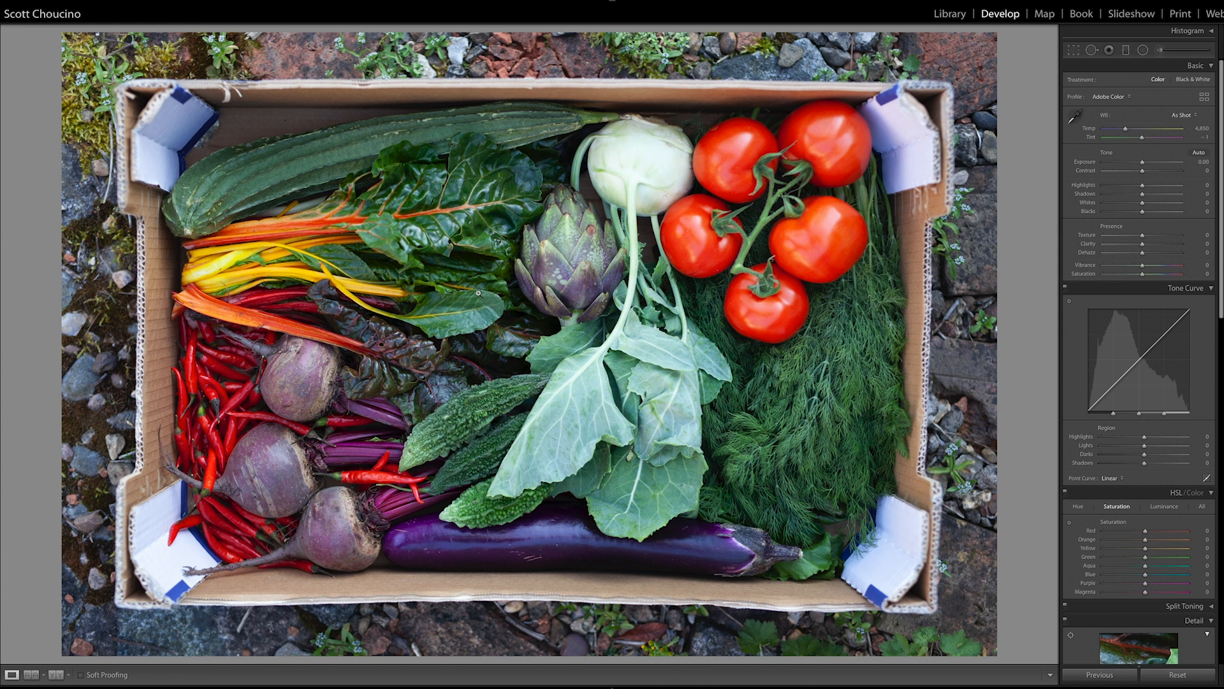
- Check the photo's file information overlay and its existing crop and straightening, leaving the crop as it is
key("i")
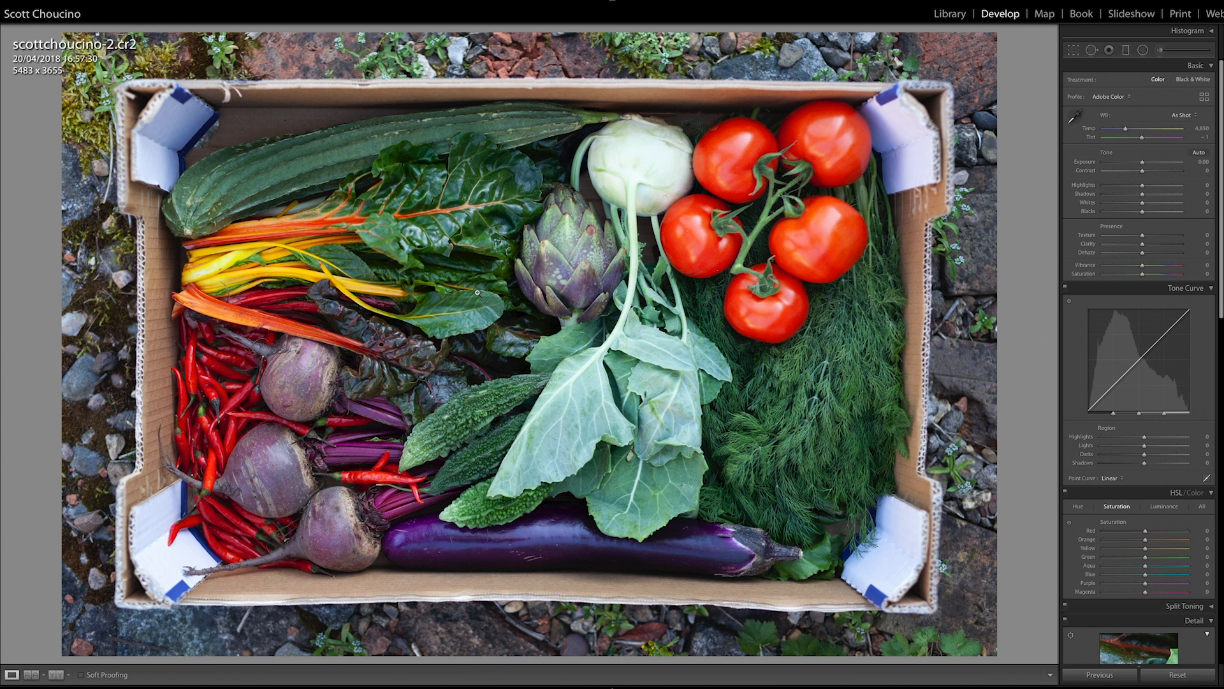
key("i")
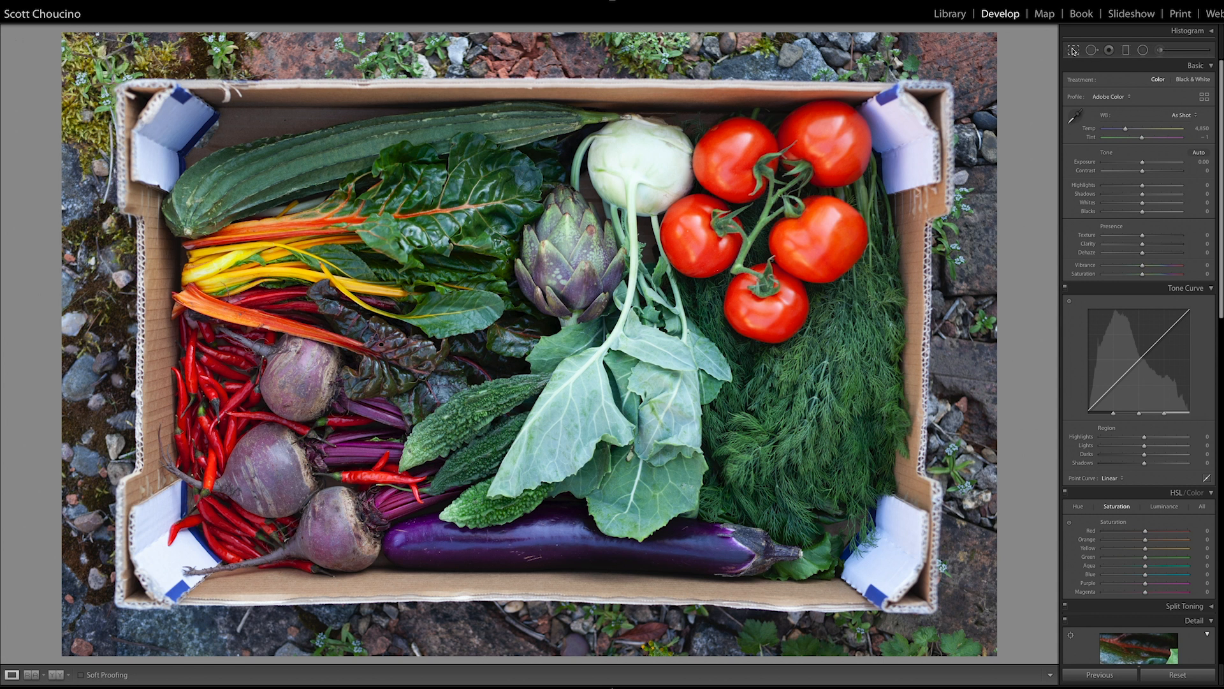
left_click(1073, 51)
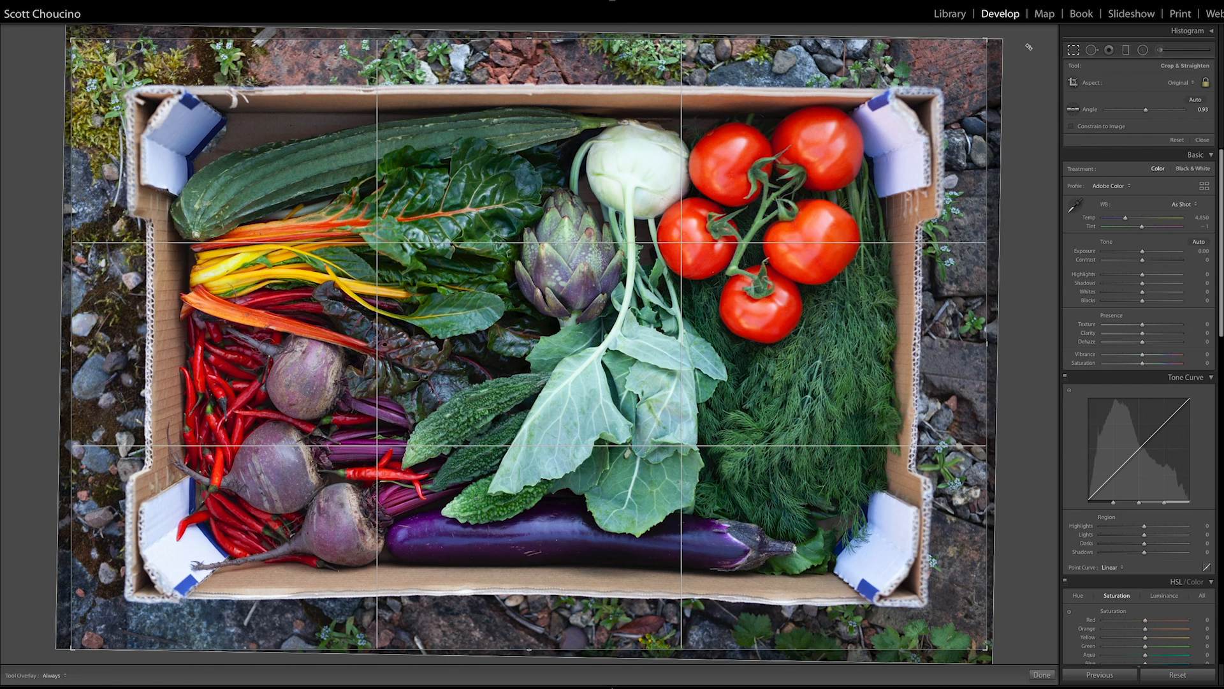
key("Return")
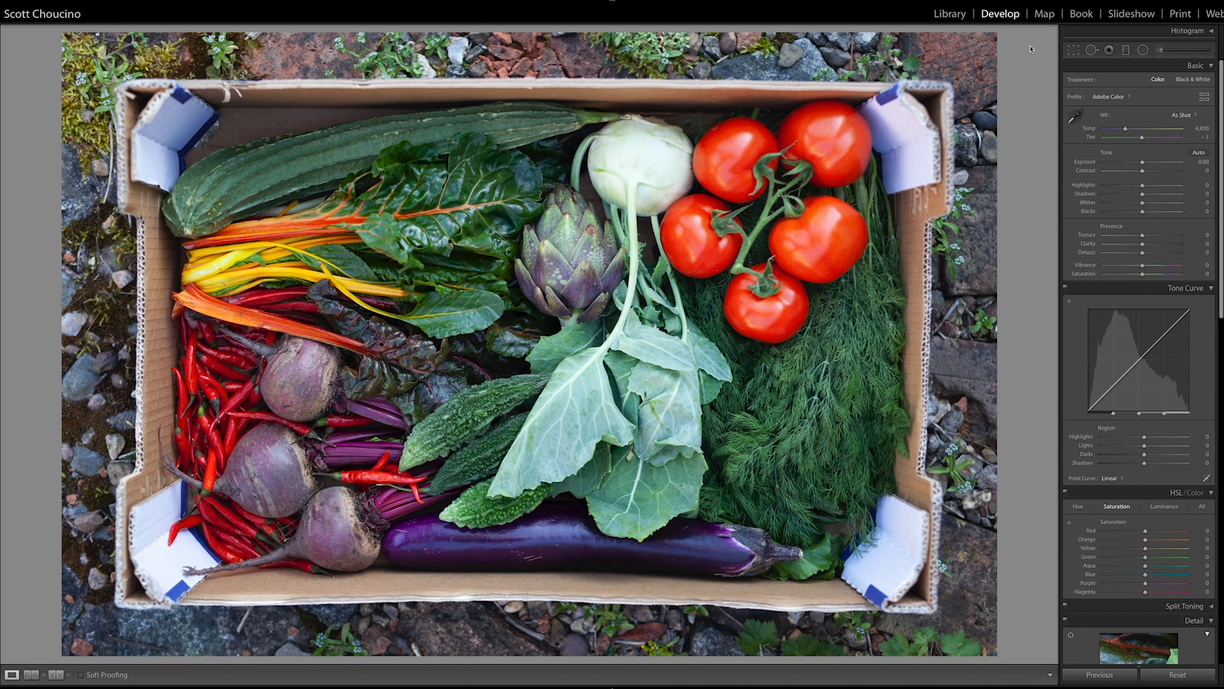
- Examine the vegetables up close across the whole box, including the beetroots, chard, artichoke, kohlrabi, tomatoes and aubergine
left_click(471, 372)
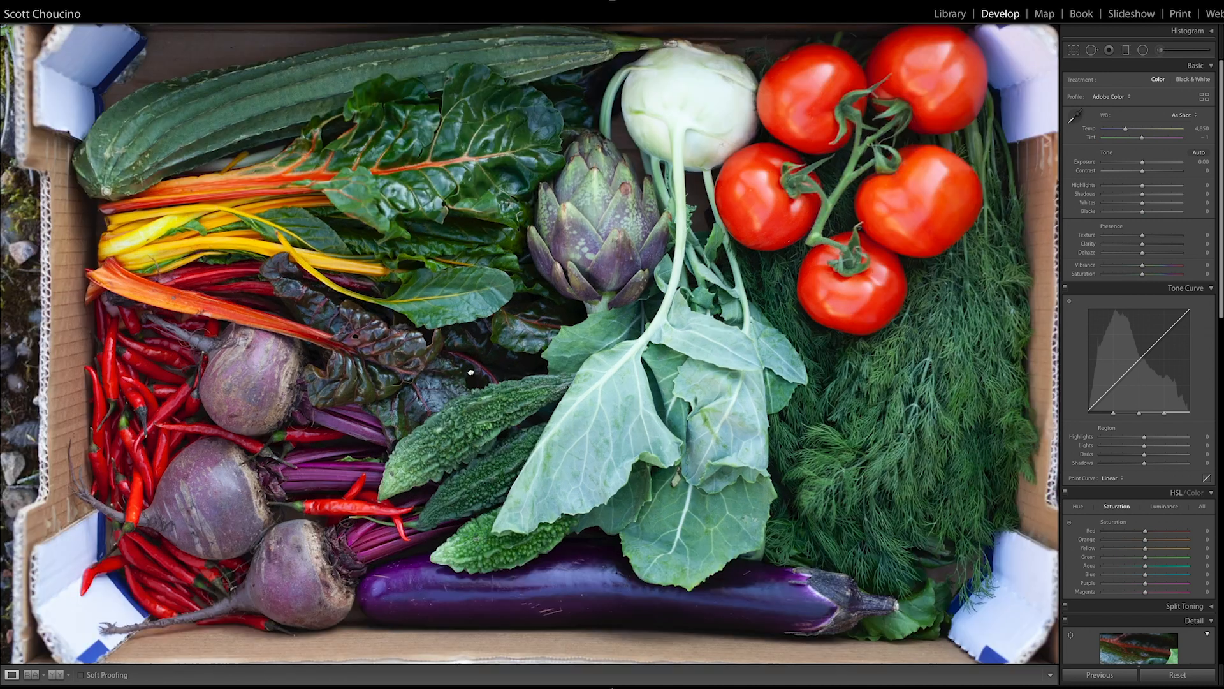
left_click(472, 372)
left_click_drag(477, 521, 804, 144)
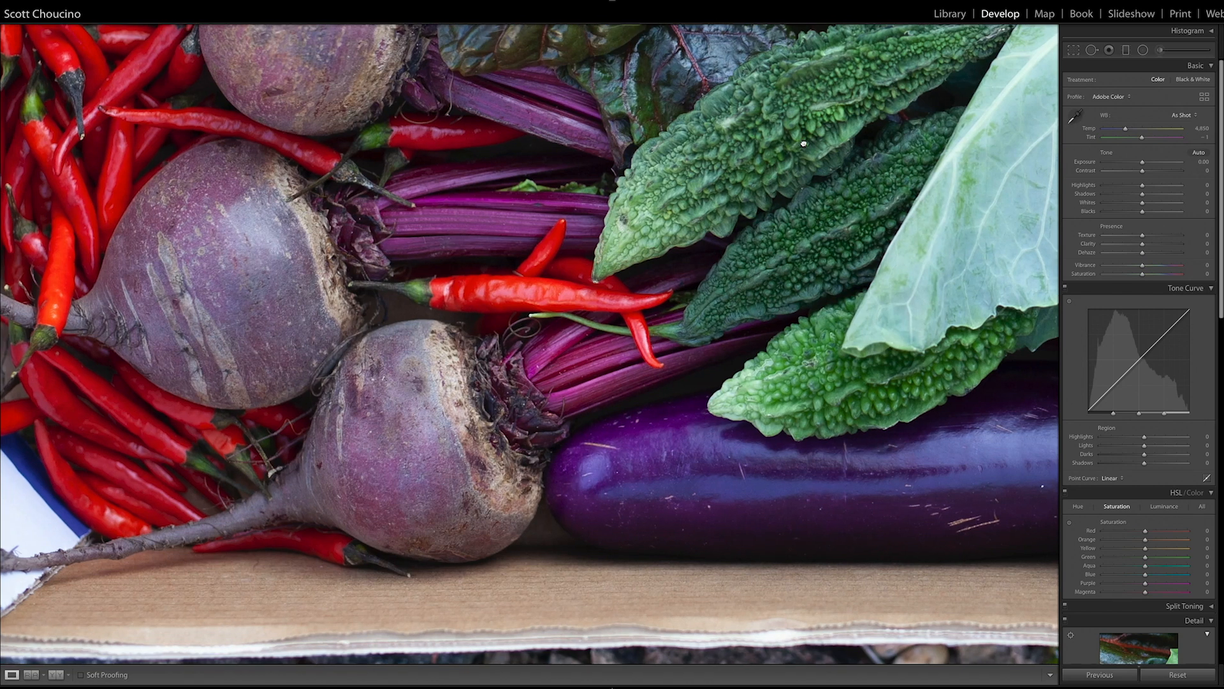
left_click_drag(491, 139, 673, 475)
left_click_drag(723, 154, 577, 354)
left_click_drag(757, 210, 627, 369)
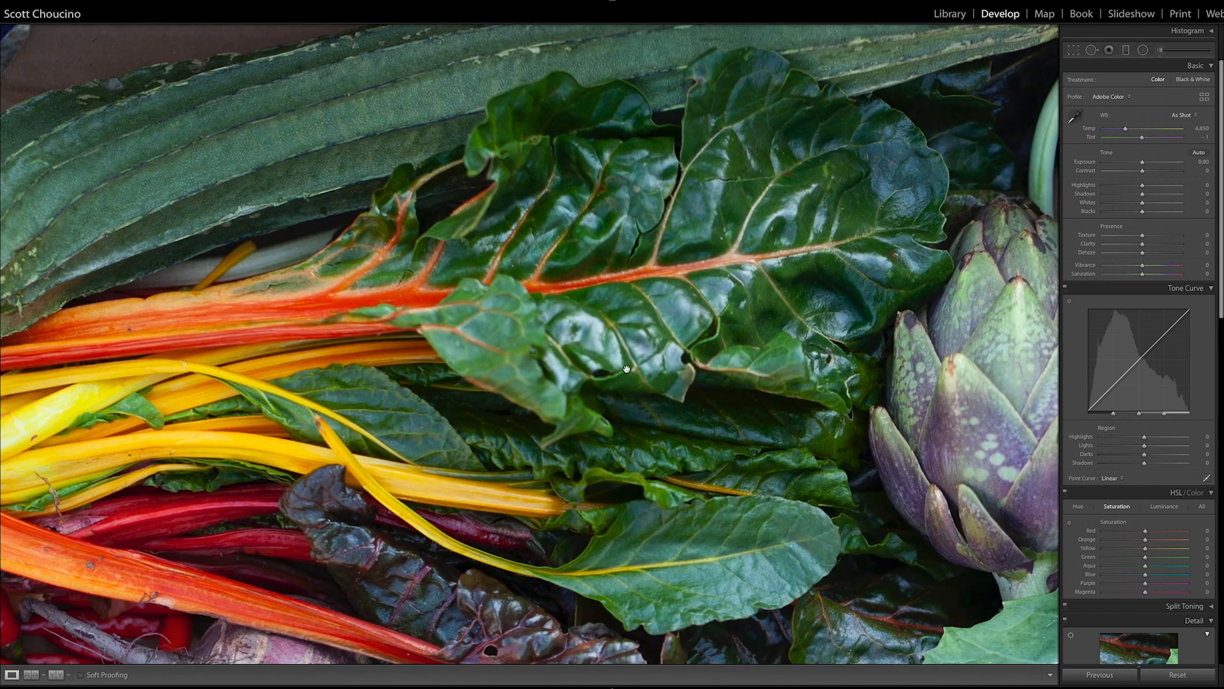
left_click_drag(817, 338, 230, 352)
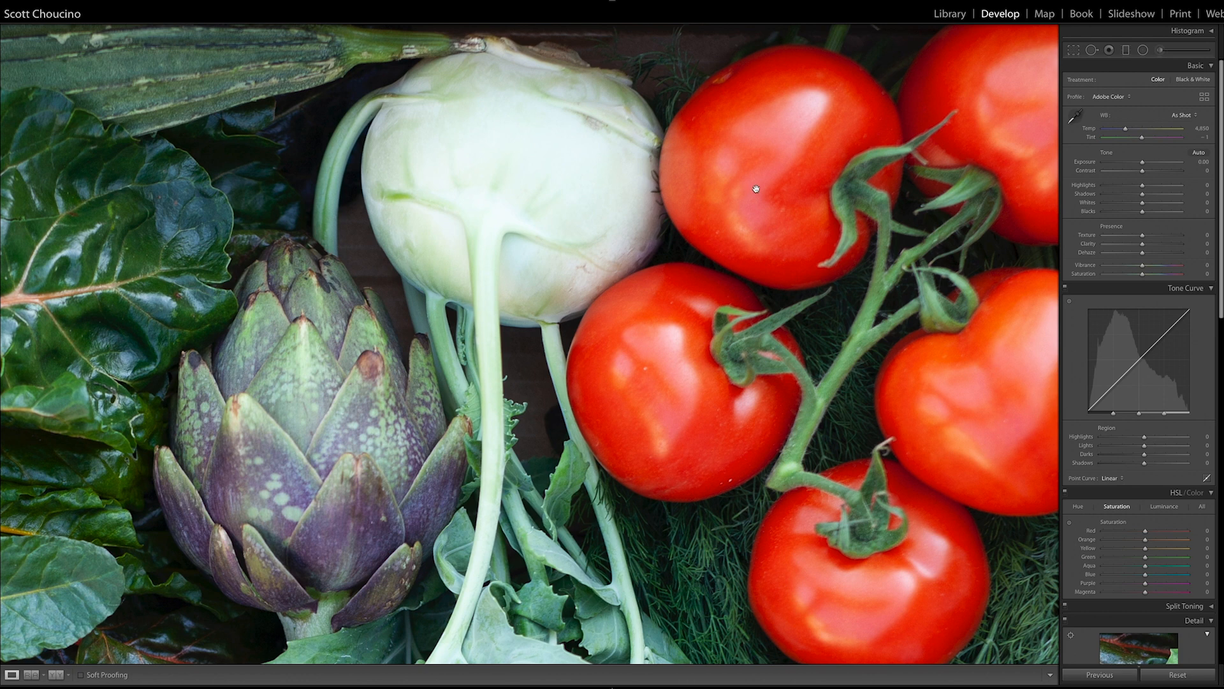
left_click_drag(797, 182, 544, 259)
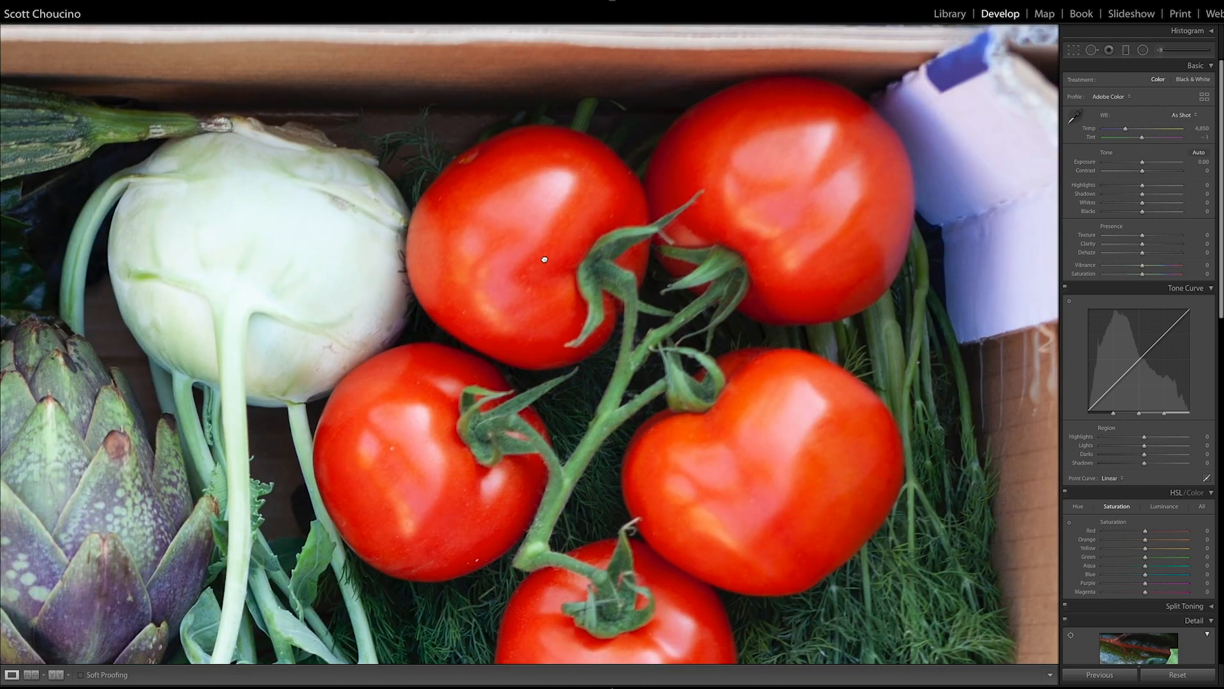
left_click_drag(723, 598, 718, 252)
left_click_drag(731, 488, 759, 163)
left_click_drag(495, 500, 708, 217)
left_click_drag(203, 390, 740, 413)
left_click_drag(398, 199, 862, 354)
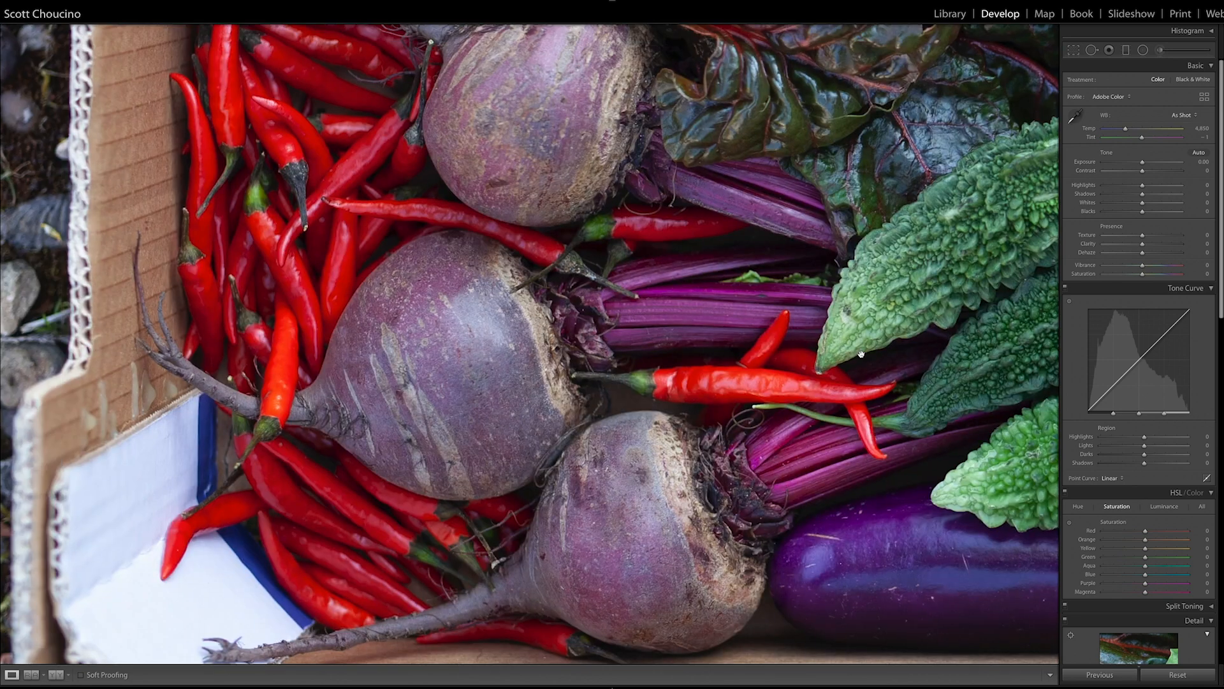
left_click(485, 303)
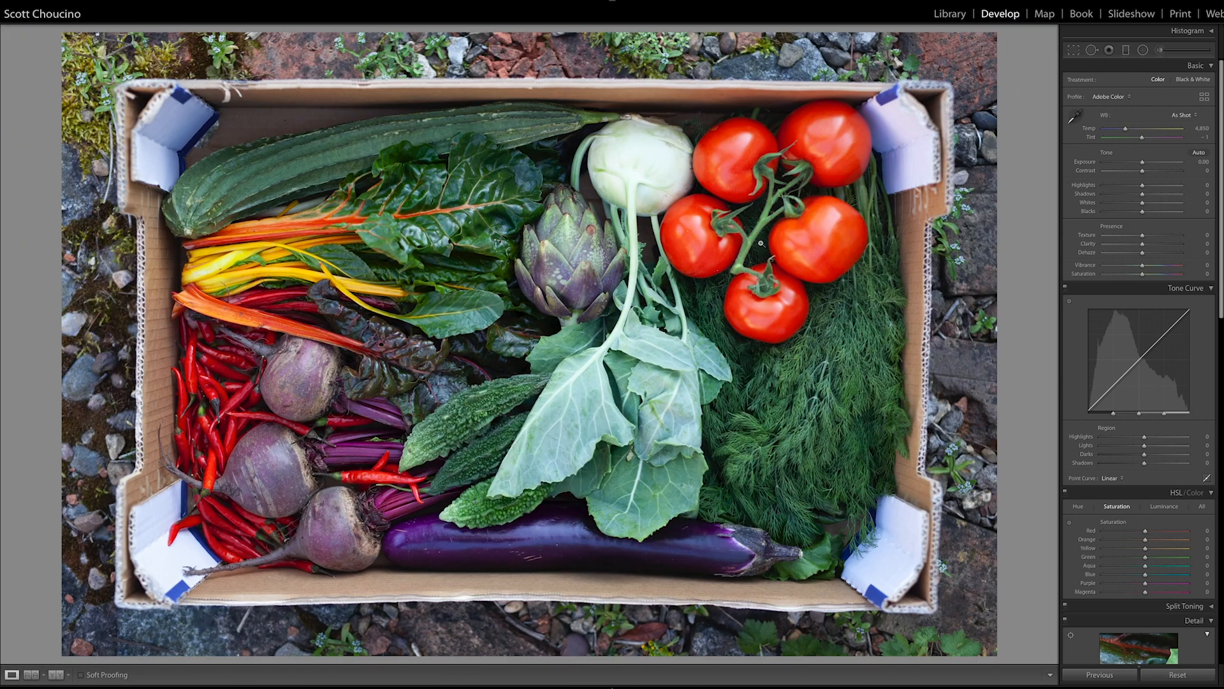
left_click(489, 255)
left_click_drag(575, 237, 849, 252)
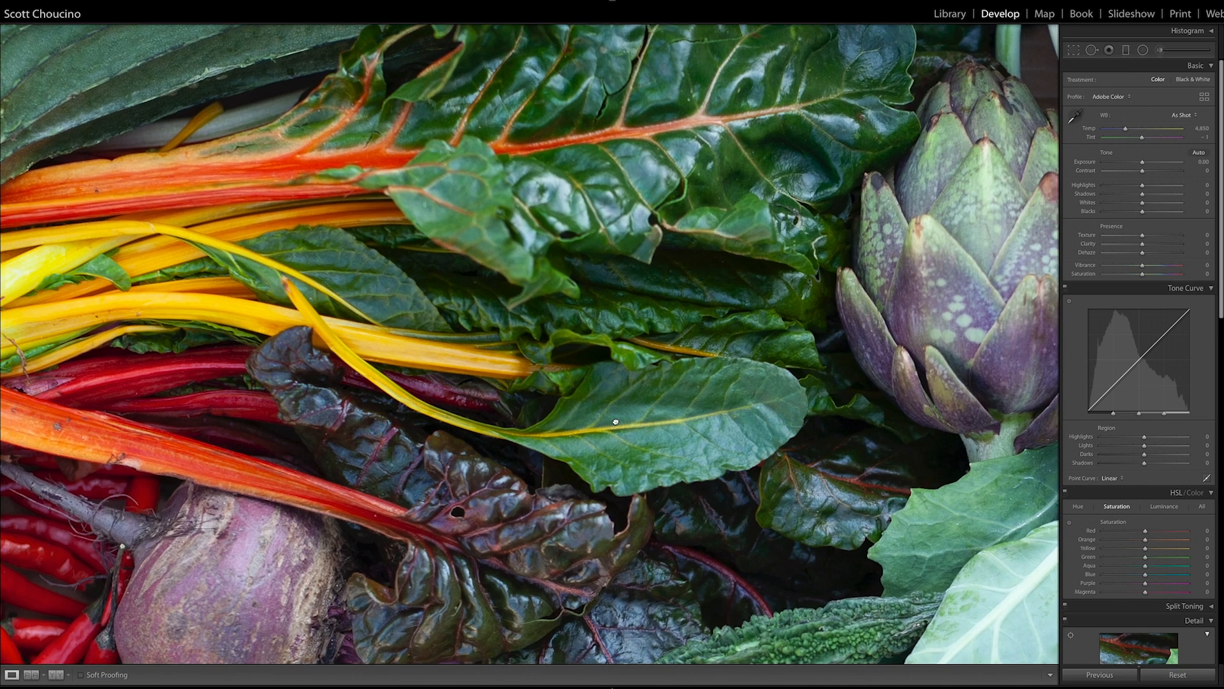
left_click_drag(615, 421, 522, 390)
left_click(623, 403)
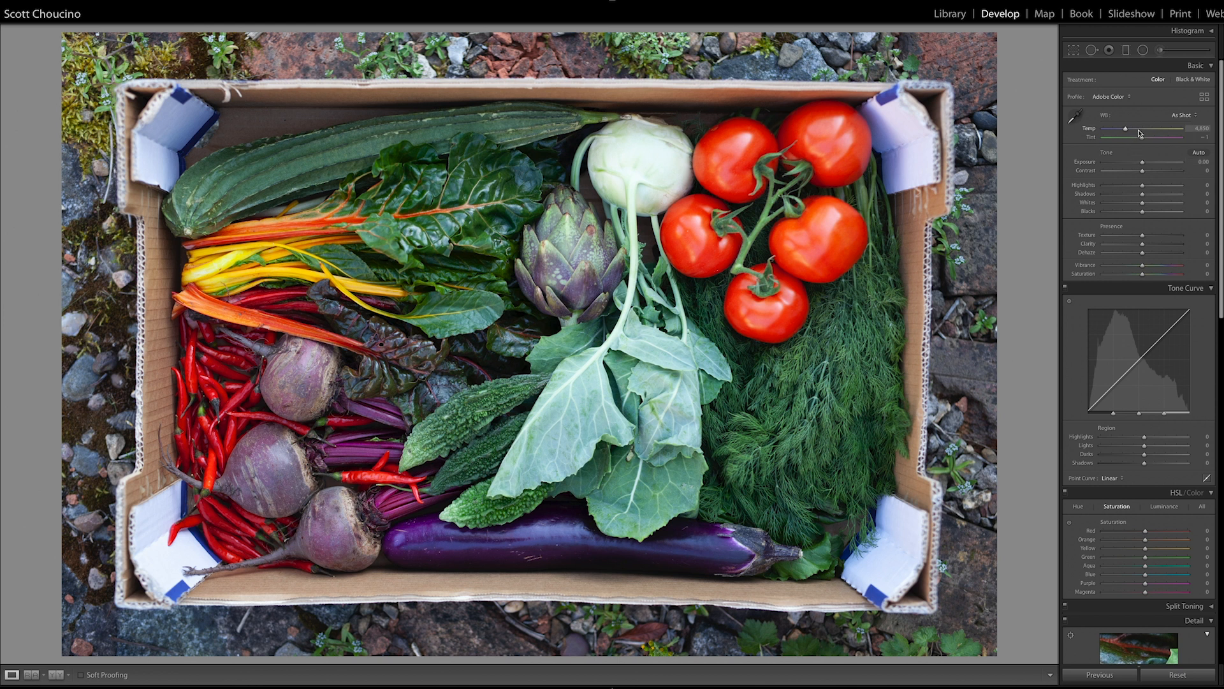
- Try a custom white balance with Temp 5,246 and Tint 0, and set the white balance to Auto instead
left_click_drag(1140, 131, 1129, 133)
left_click_drag(1143, 140, 1143, 142)
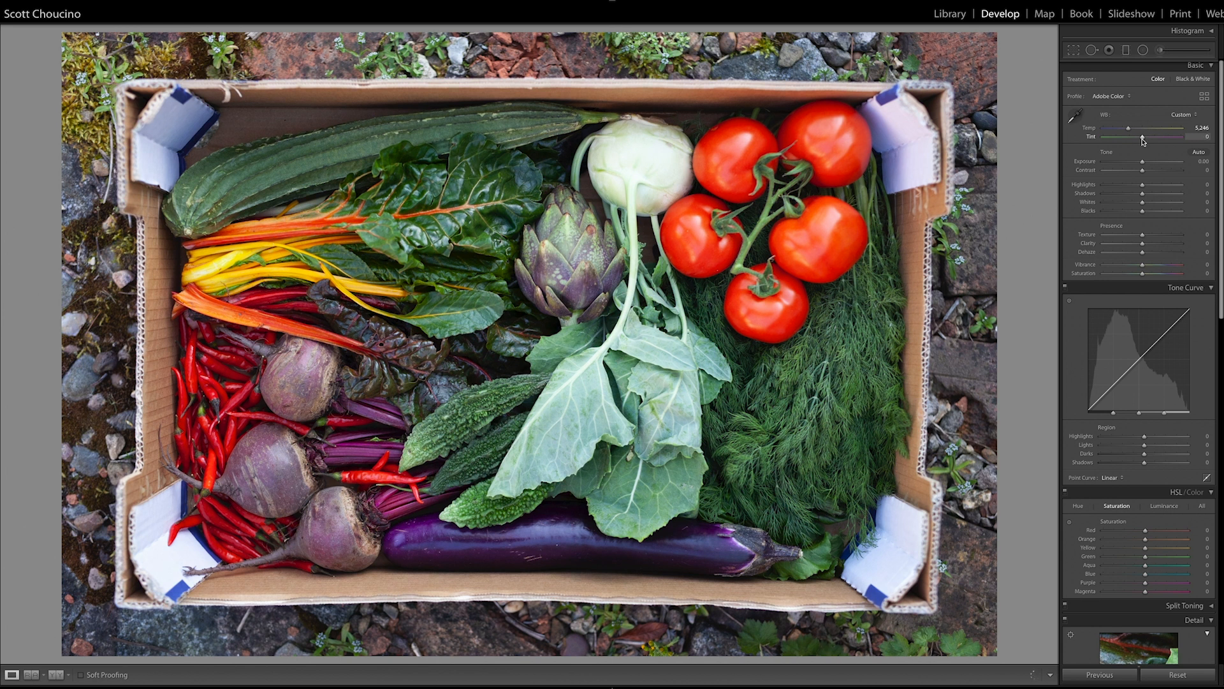
left_click(1181, 118)
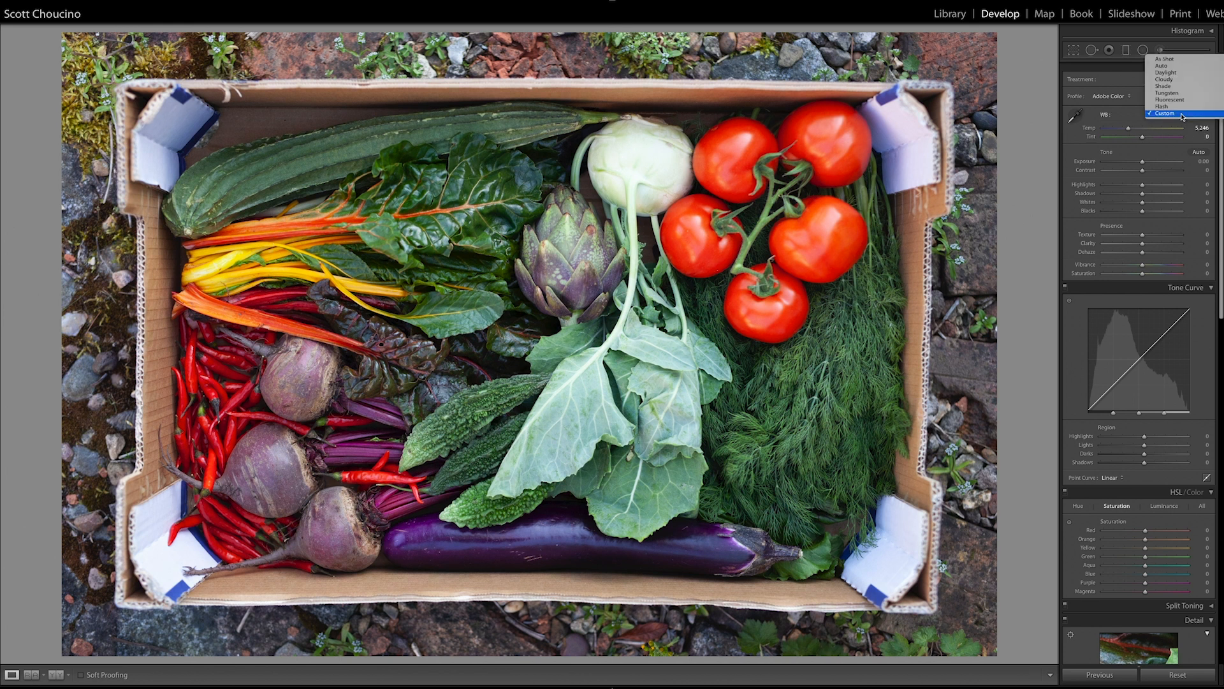
left_click(1190, 67)
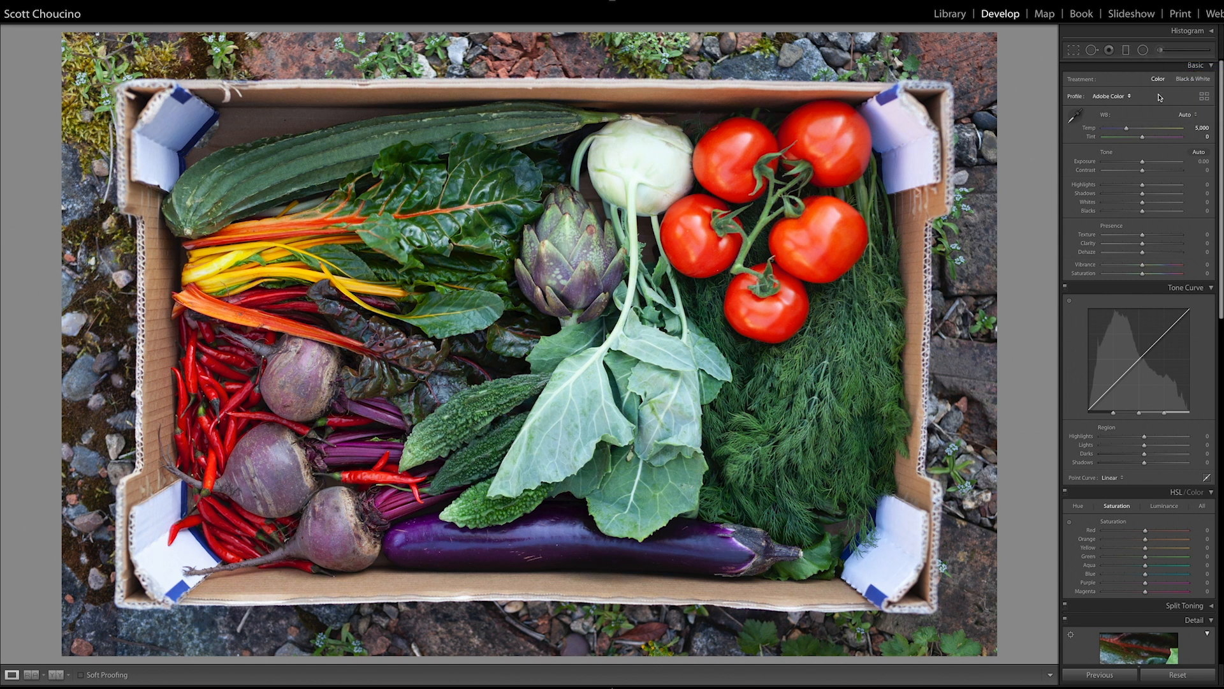
left_click(765, 160)
left_click_drag(384, 171, 842, 158)
left_click(837, 156)
mouse_move(1142, 161)
left_mouse_down()
mouse_move(1184, 163)
mouse_move(1052, 158)
mouse_move(1143, 167)
left_mouse_up()
mouse_move(1144, 173)
left_mouse_down()
mouse_move(1163, 172)
mouse_move(1143, 174)
left_mouse_up()
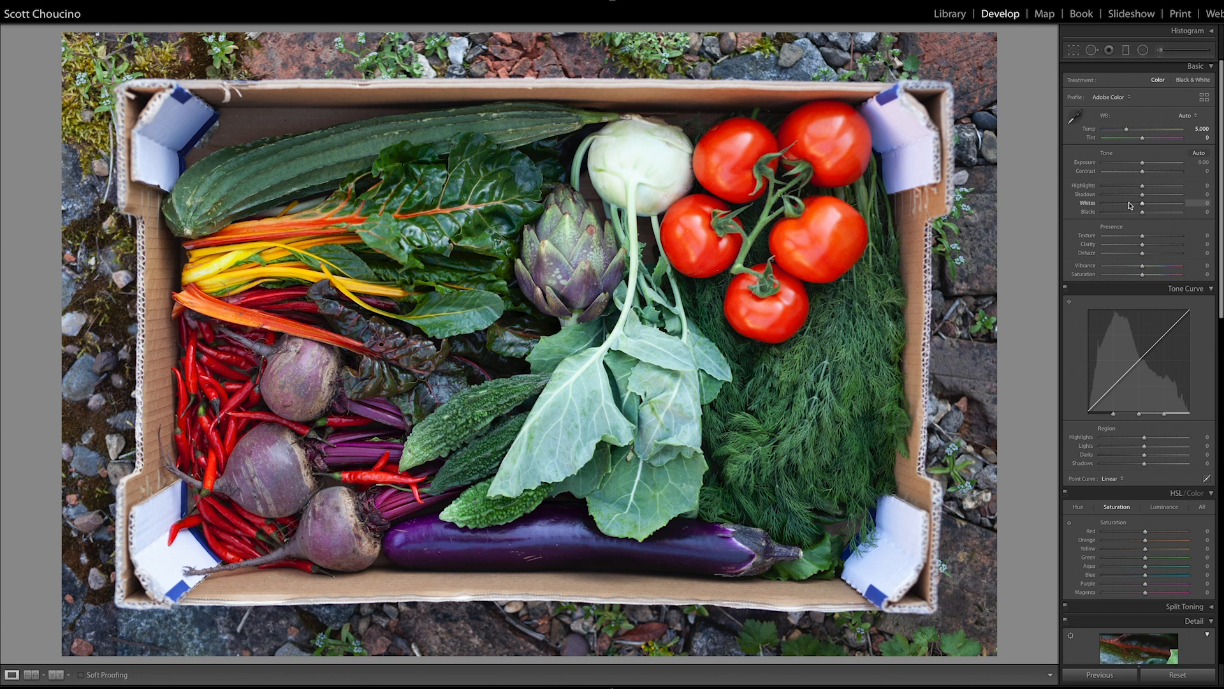
- Show the histogram and set Highlights to +4, Whites to +22, Blacks to -13 and Shadows to -37, using the clipping preview
left_click(1211, 30)
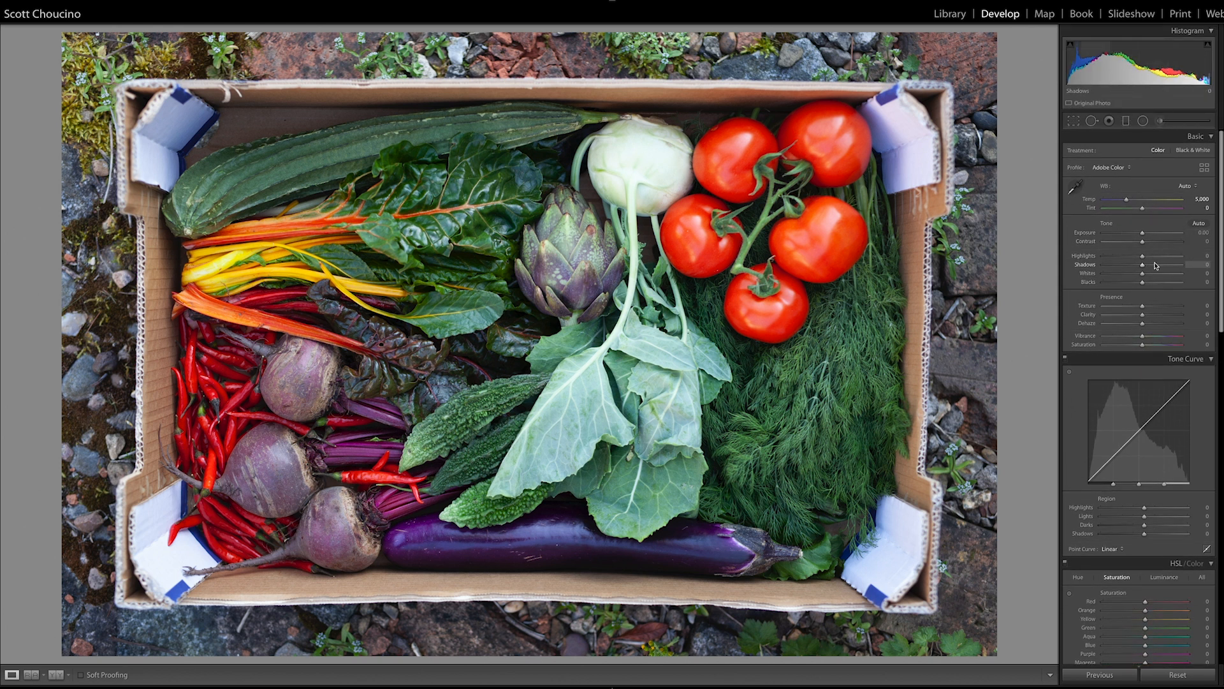
mouse_move(1142, 256)
left_mouse_down()
mouse_move(1197, 261)
mouse_move(1156, 261)
left_mouse_up()
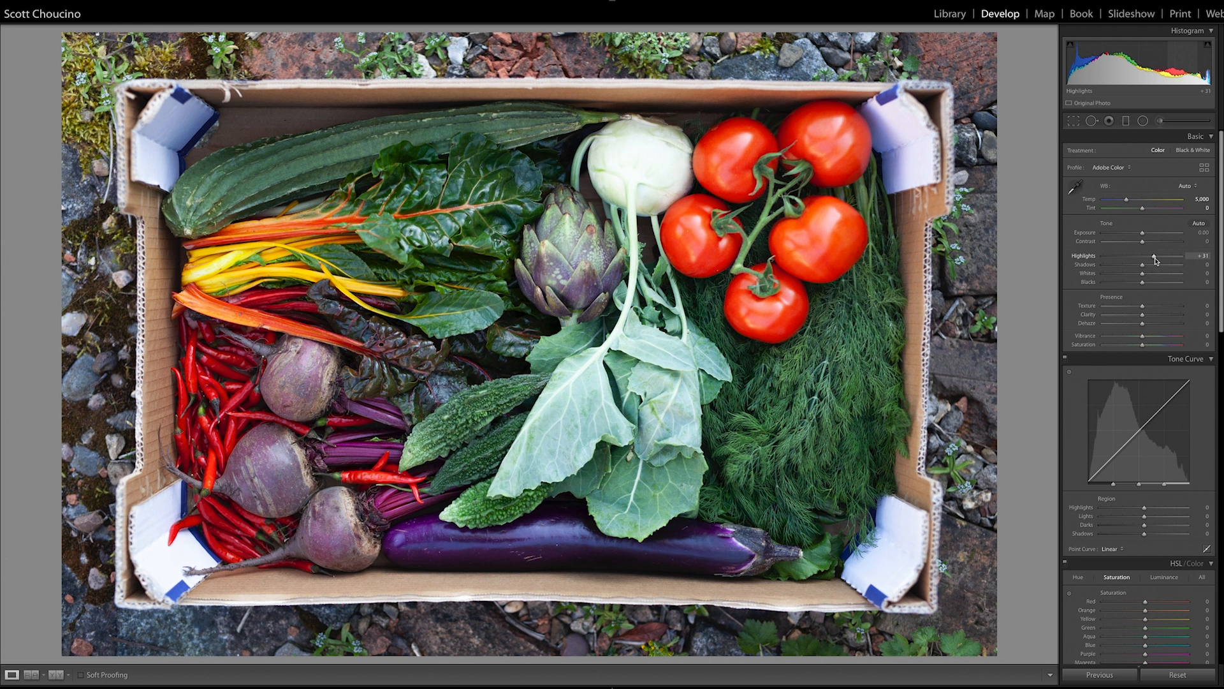
left_click_drag(1155, 260, 1147, 261)
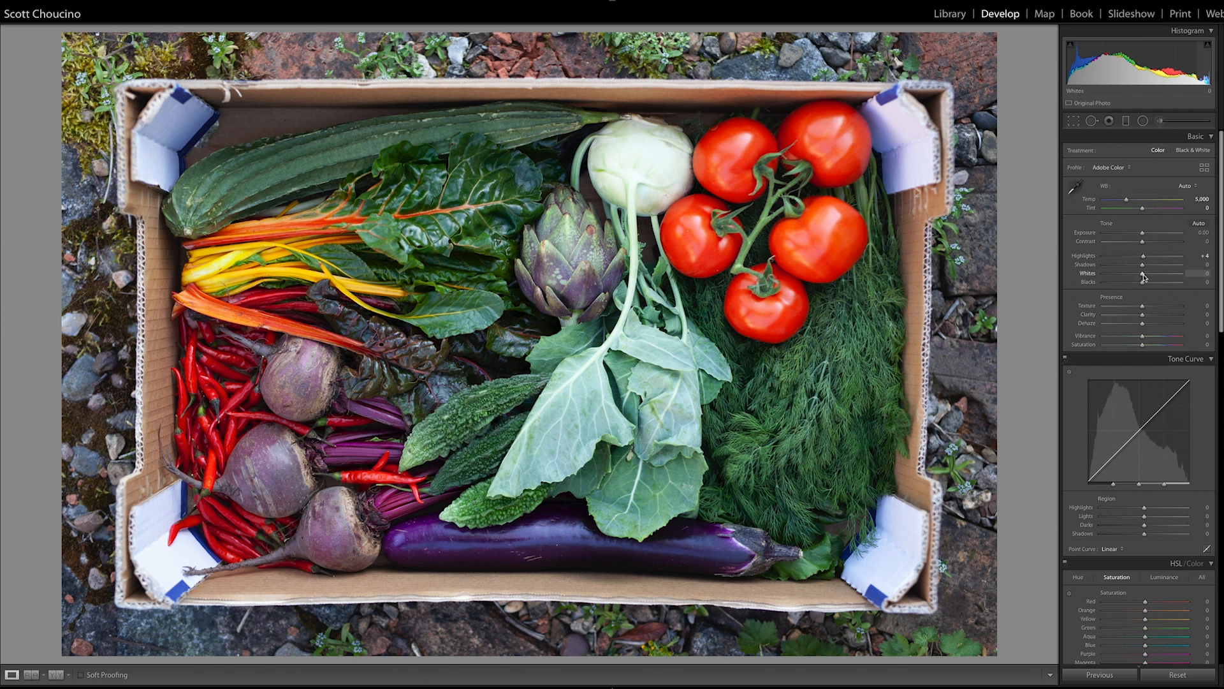
left_click(1142, 274, "alt")
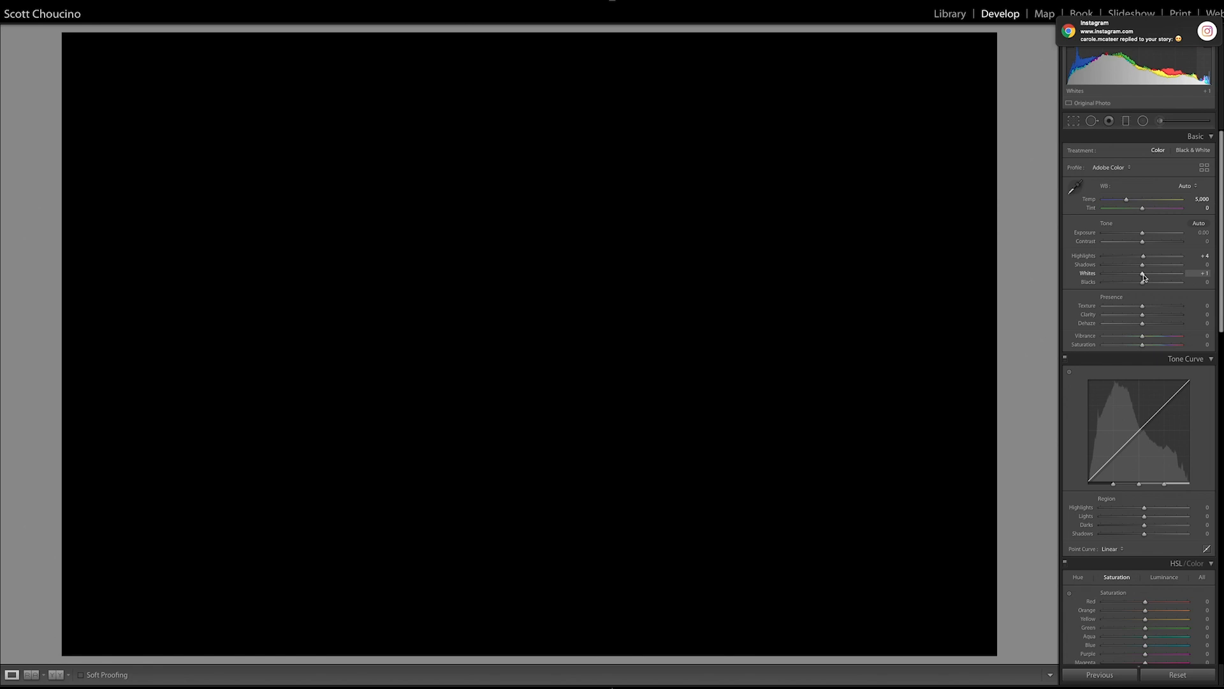
mouse_move(1143, 274)
left_mouse_down()
mouse_move(1161, 276)
mouse_move(1136, 285)
mouse_move(1197, 268)
mouse_move(1120, 267)
mouse_move(1130, 268)
left_mouse_up()
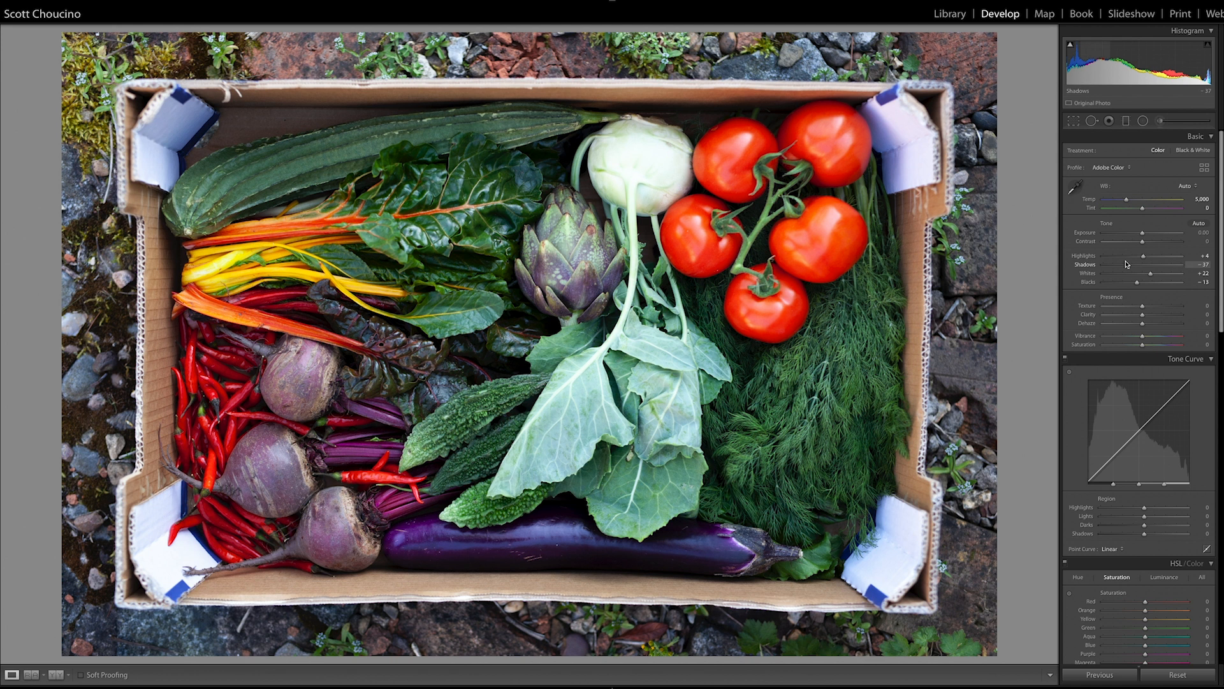
- Compare the photo before and after the tonal edits, and examine the artichoke, leaves and tomatoes up close
key("backslash")
key("backslash")
key("backslash")
key("backslash")
left_click(668, 326)
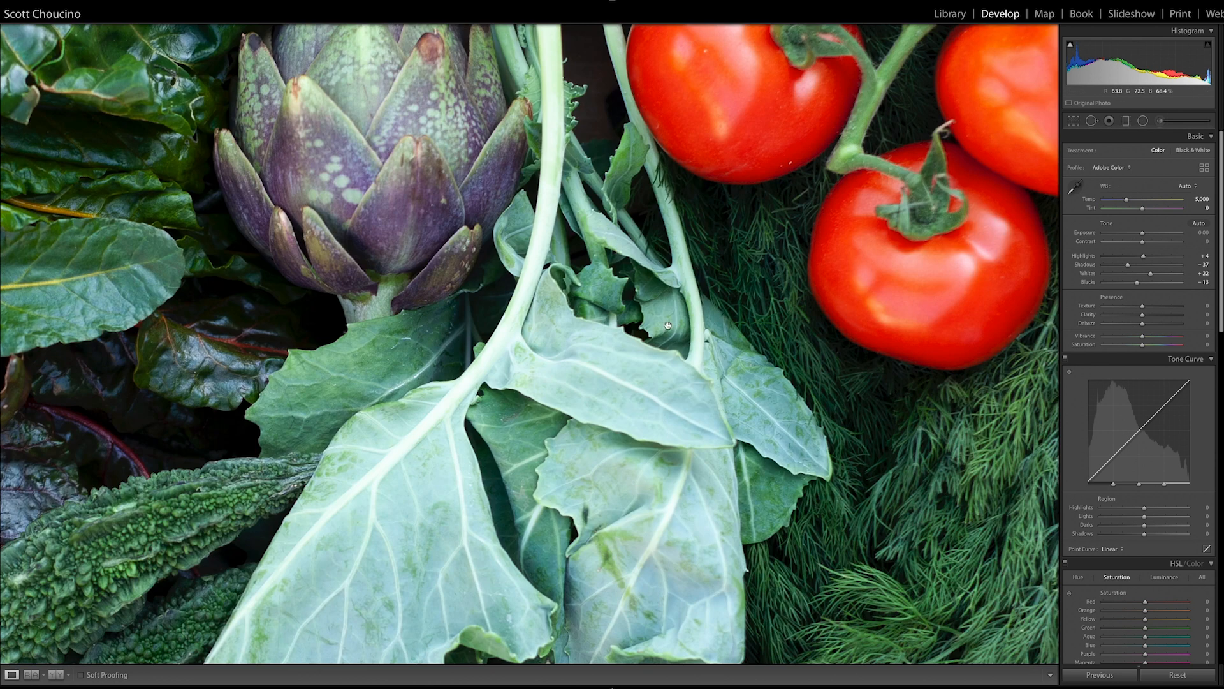
left_click_drag(657, 270, 573, 339)
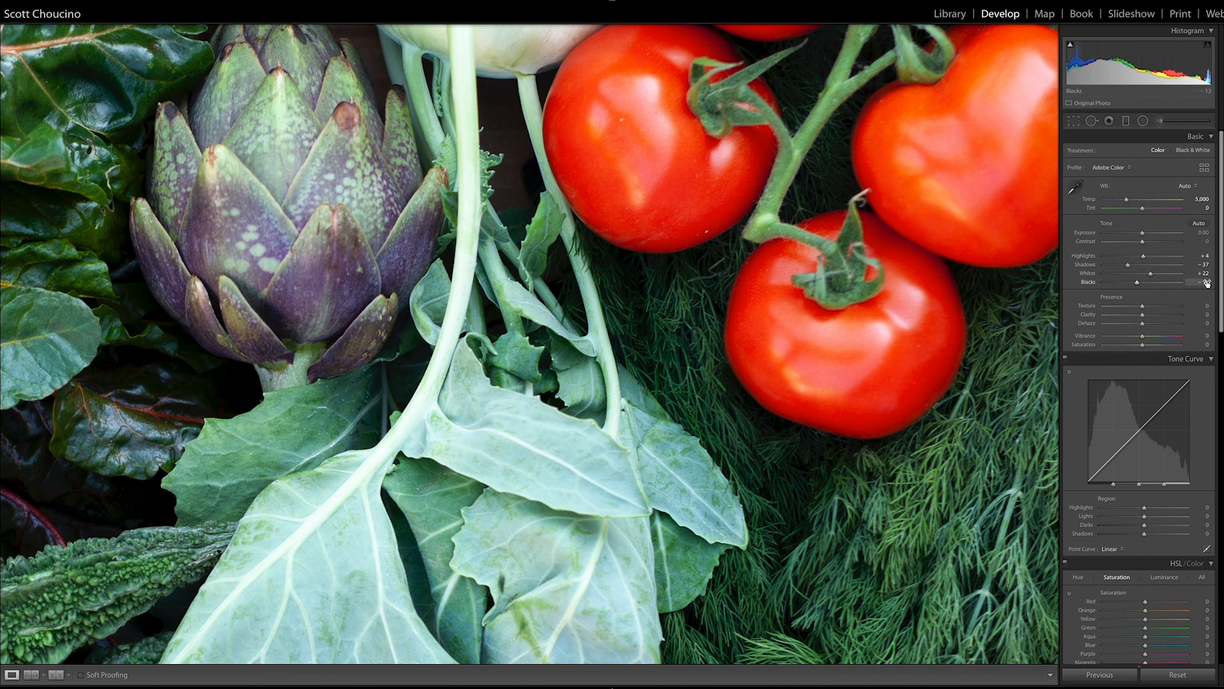
left_click(970, 265)
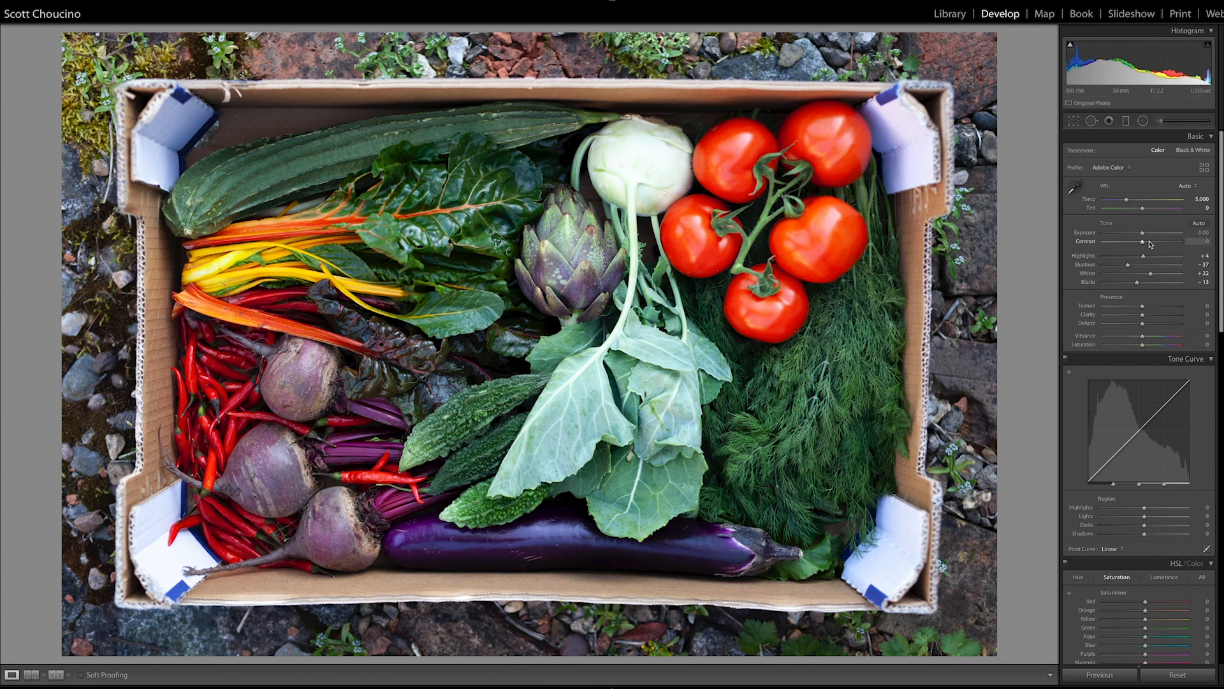
- Collapse the Tone Curve, HSL/Color, Detail, Lens Corrections, Transform, Effects and Calibration sections so only the Basic adjustments stay open
left_click(1122, 359)
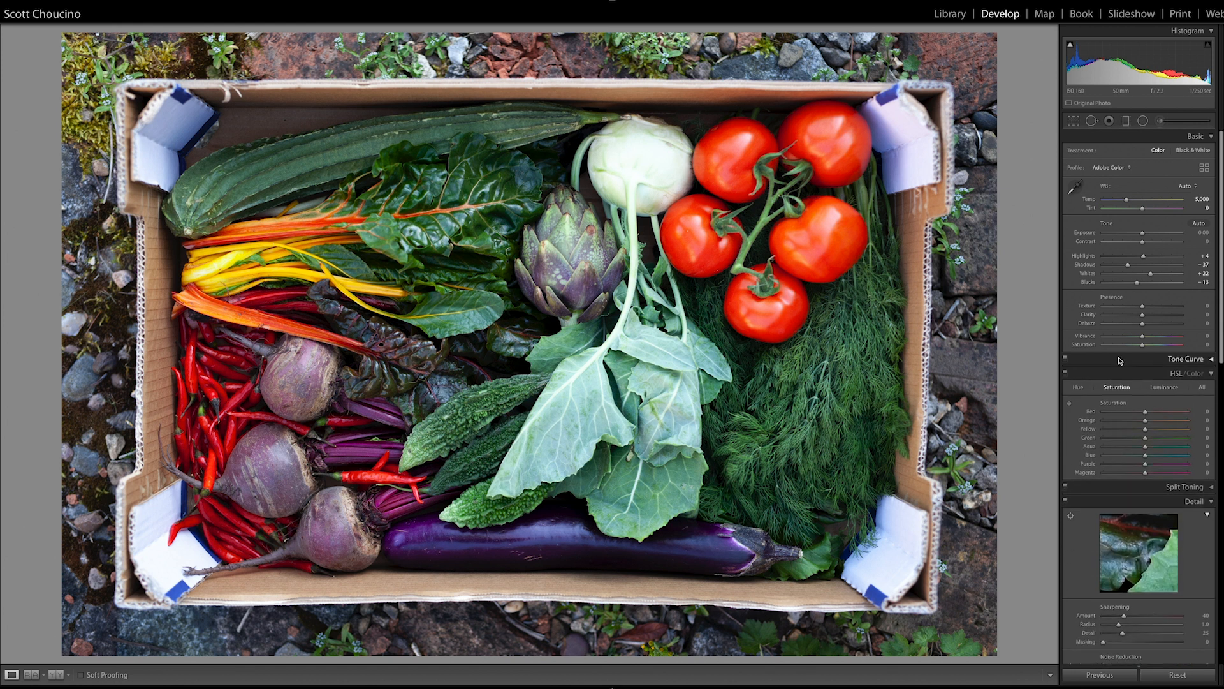
left_click(1147, 375)
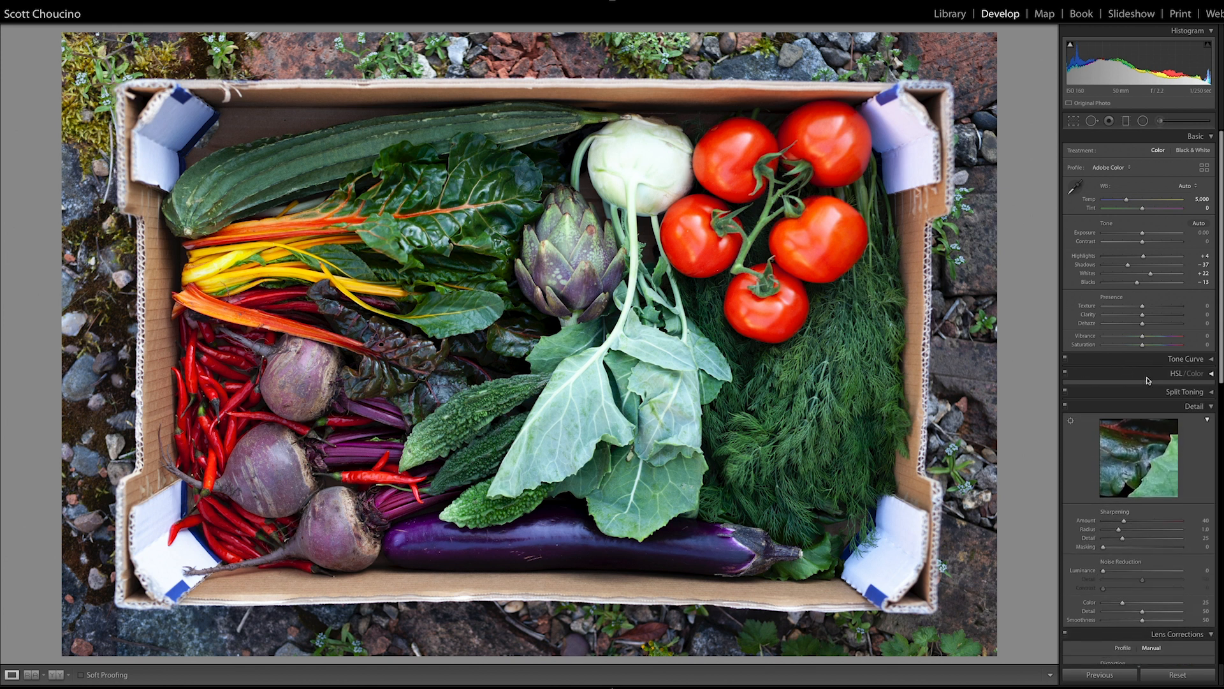
left_click(1152, 402)
left_click(1143, 418)
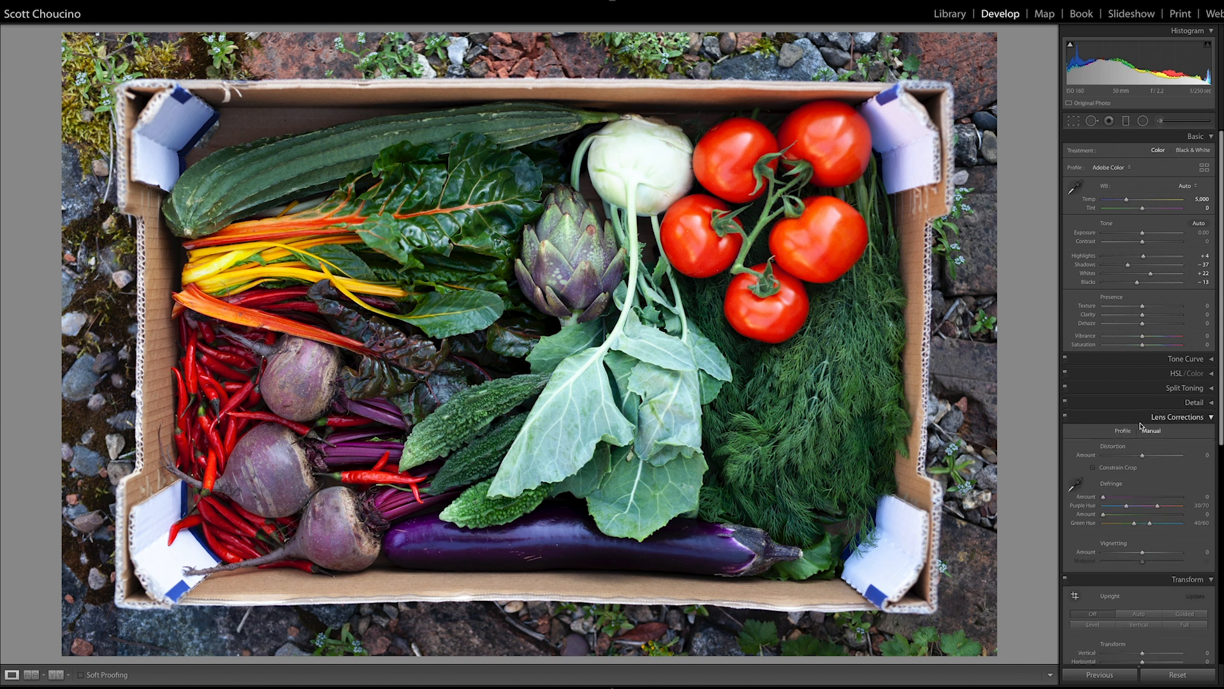
left_click(1142, 432)
left_click(1153, 446)
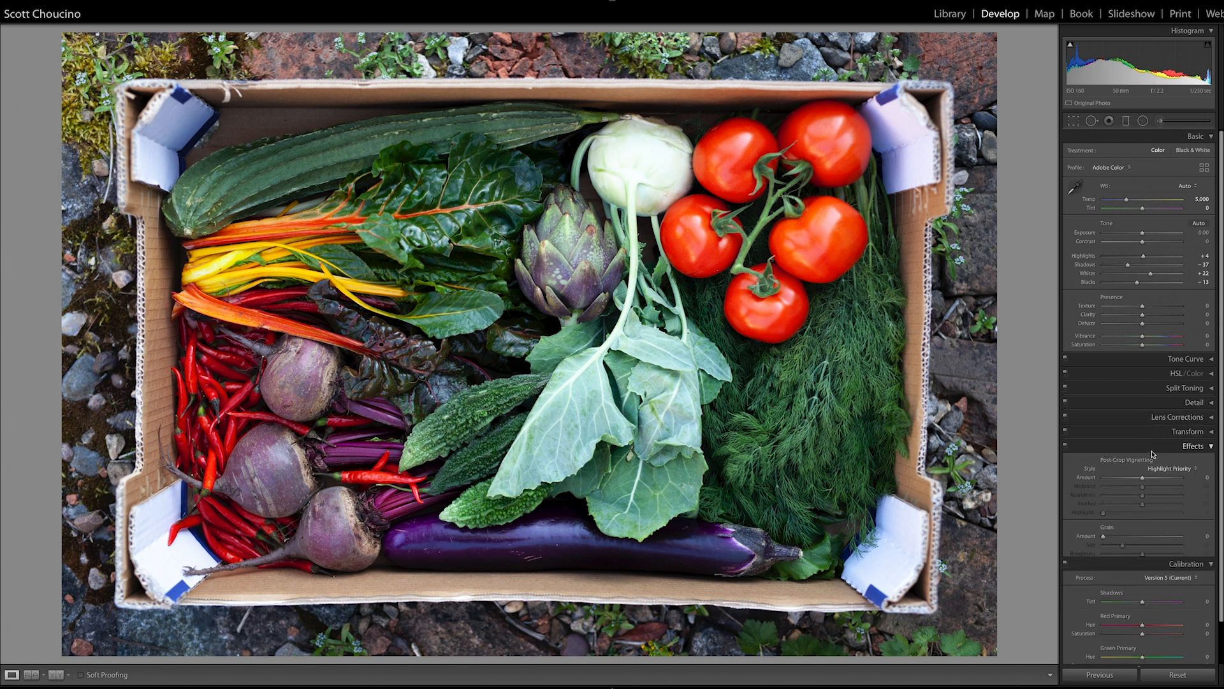
left_click(1148, 460)
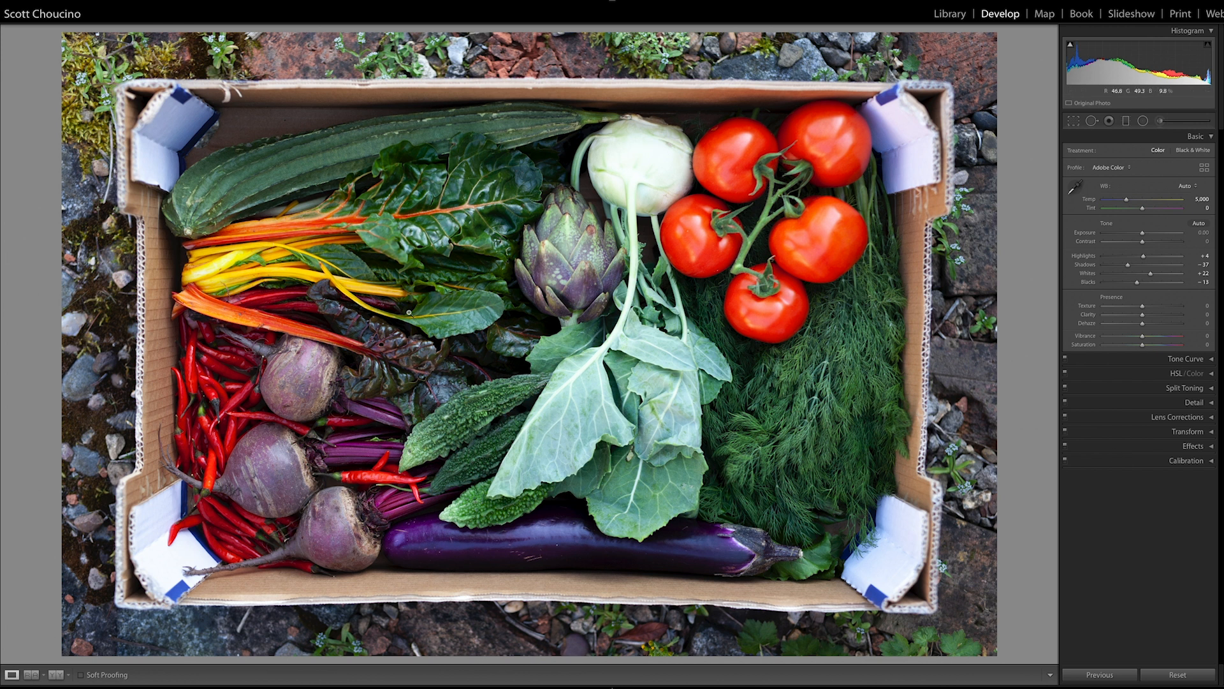
- Test Texture at -100, set it to +61, and check its effect on the dill, leaves and artichoke up close
left_click_drag(1142, 306, 1027, 308)
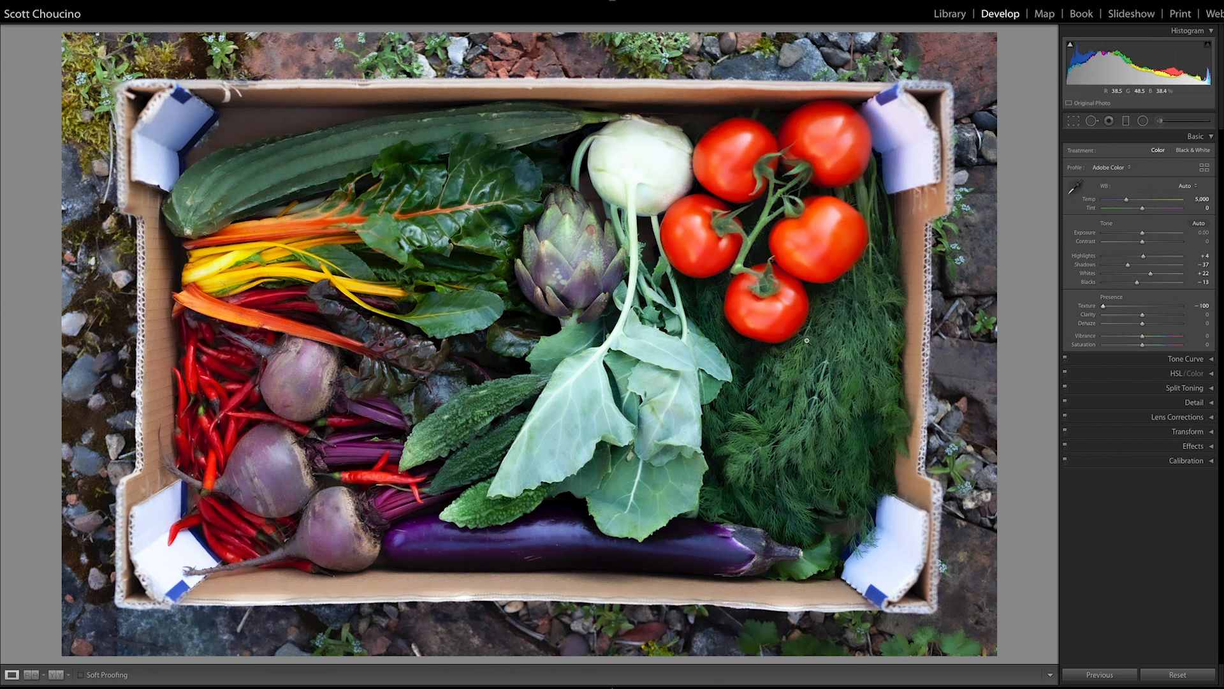
left_click(803, 380)
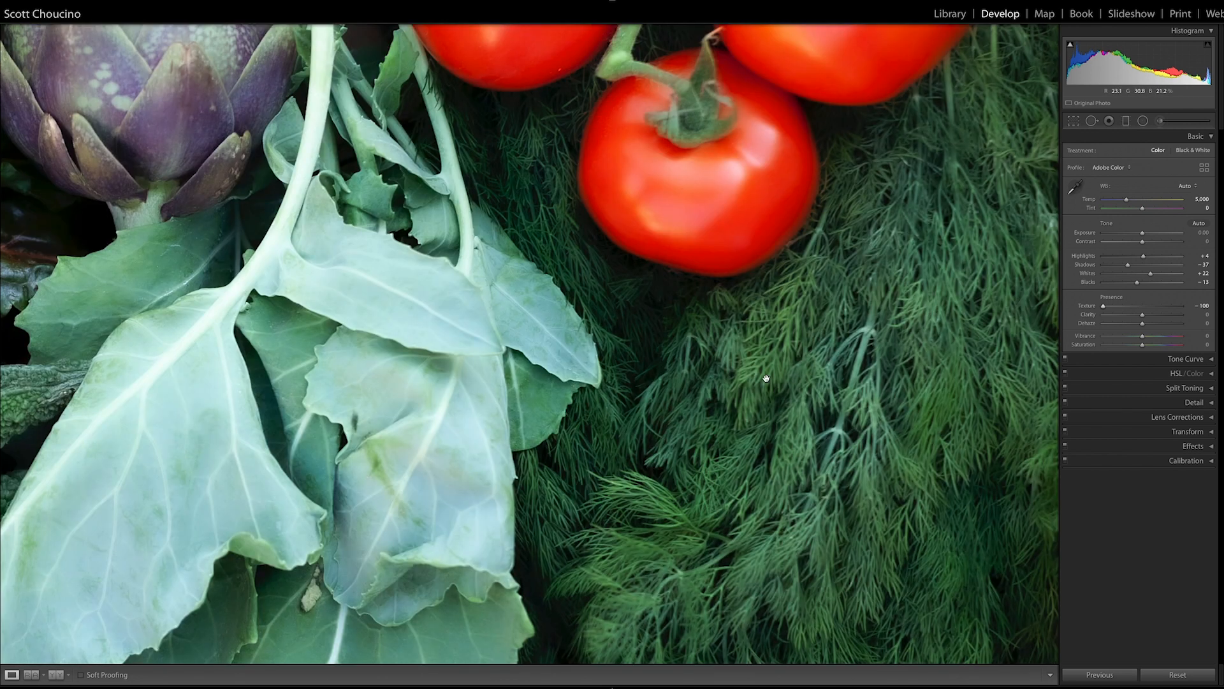
left_click_drag(1108, 308, 1166, 309)
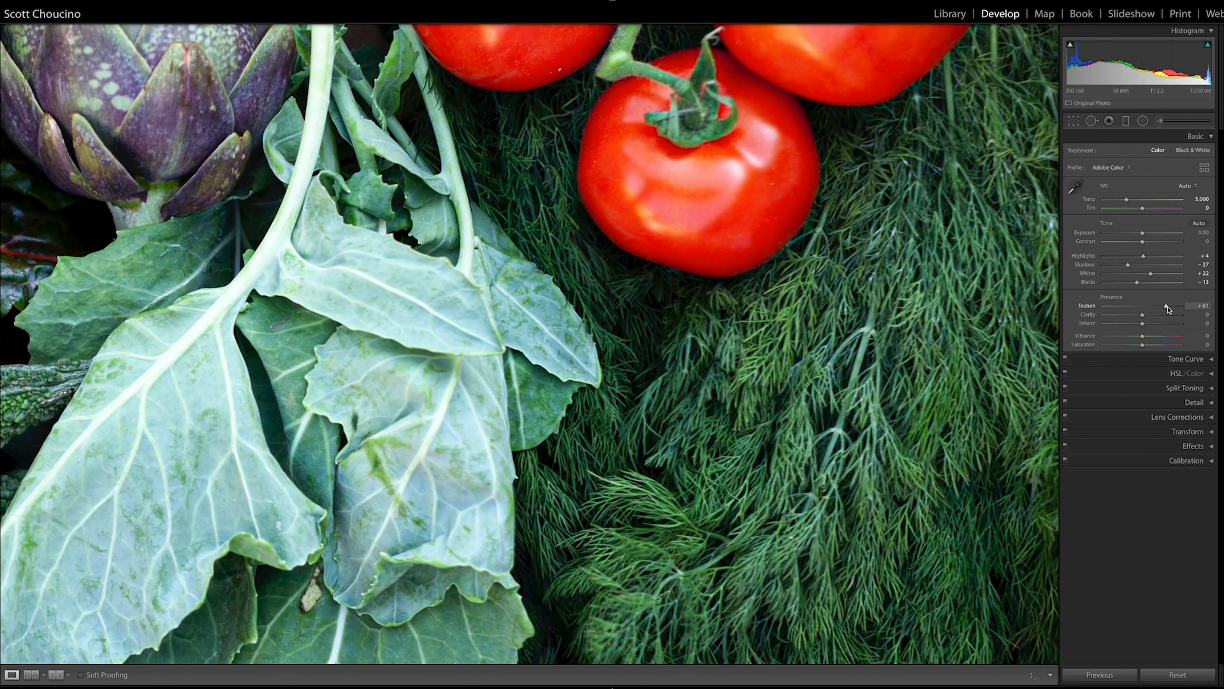
left_click_drag(136, 172, 381, 303)
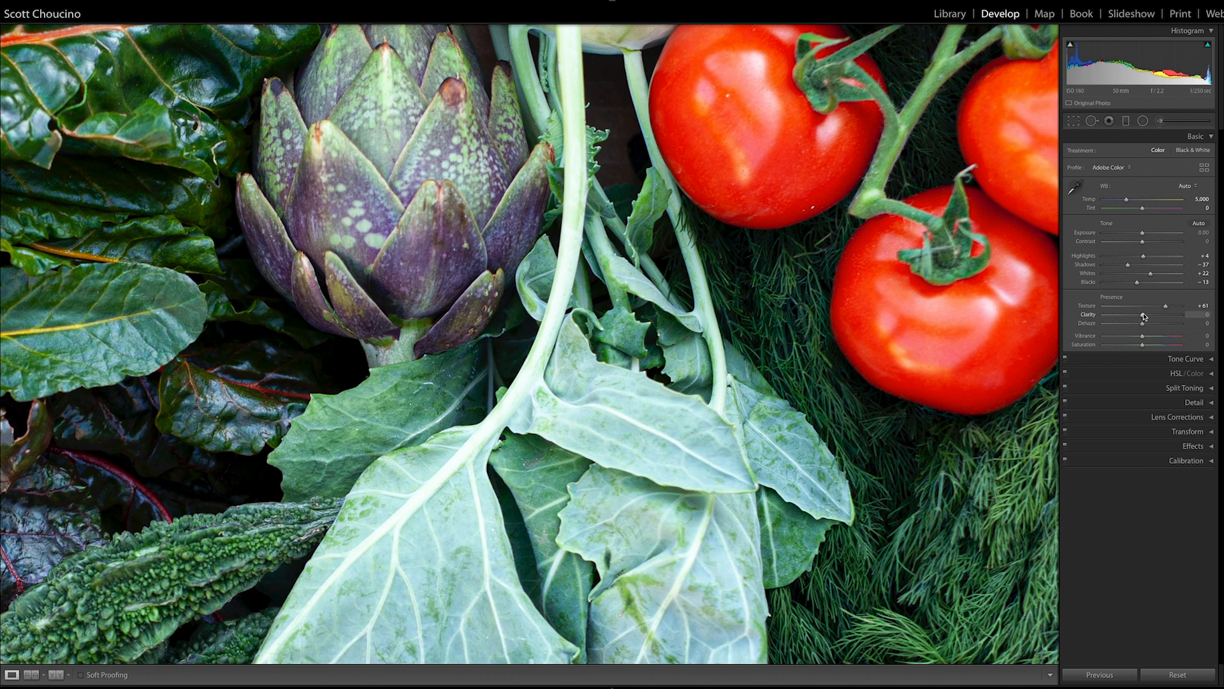
- Test Clarity at +100, bring it down to +16, and compare the full photo before and after
left_click_drag(1144, 316, 1211, 315)
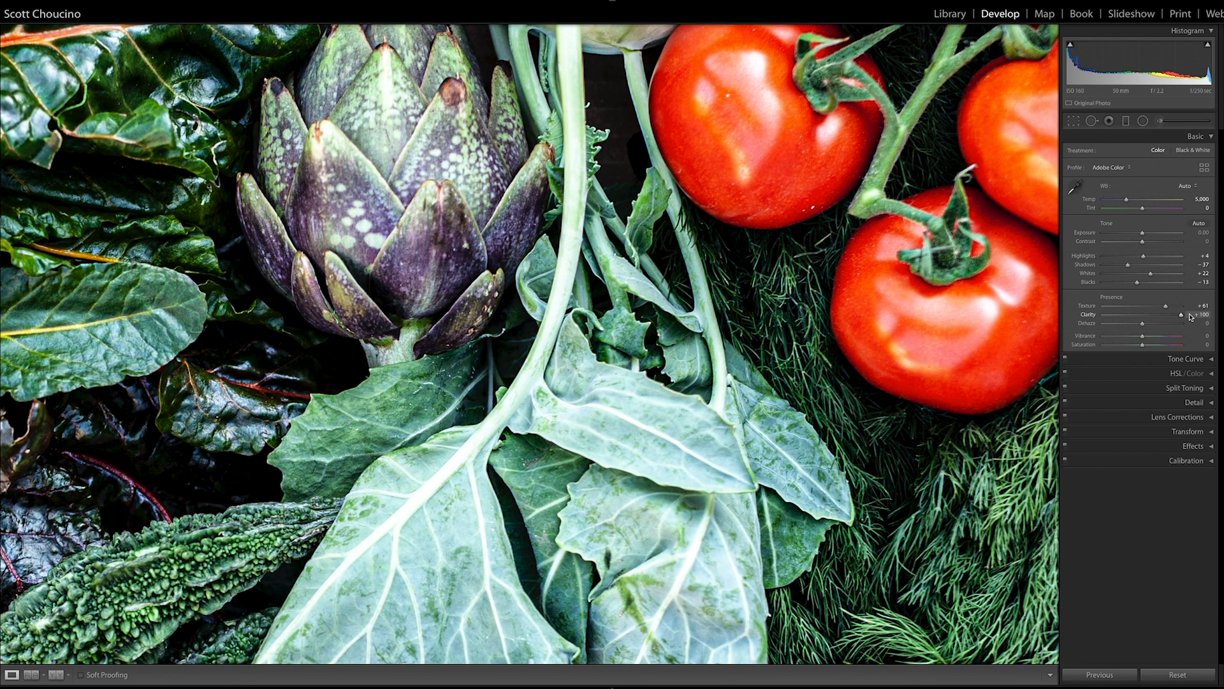
left_click_drag(1190, 317, 1157, 317)
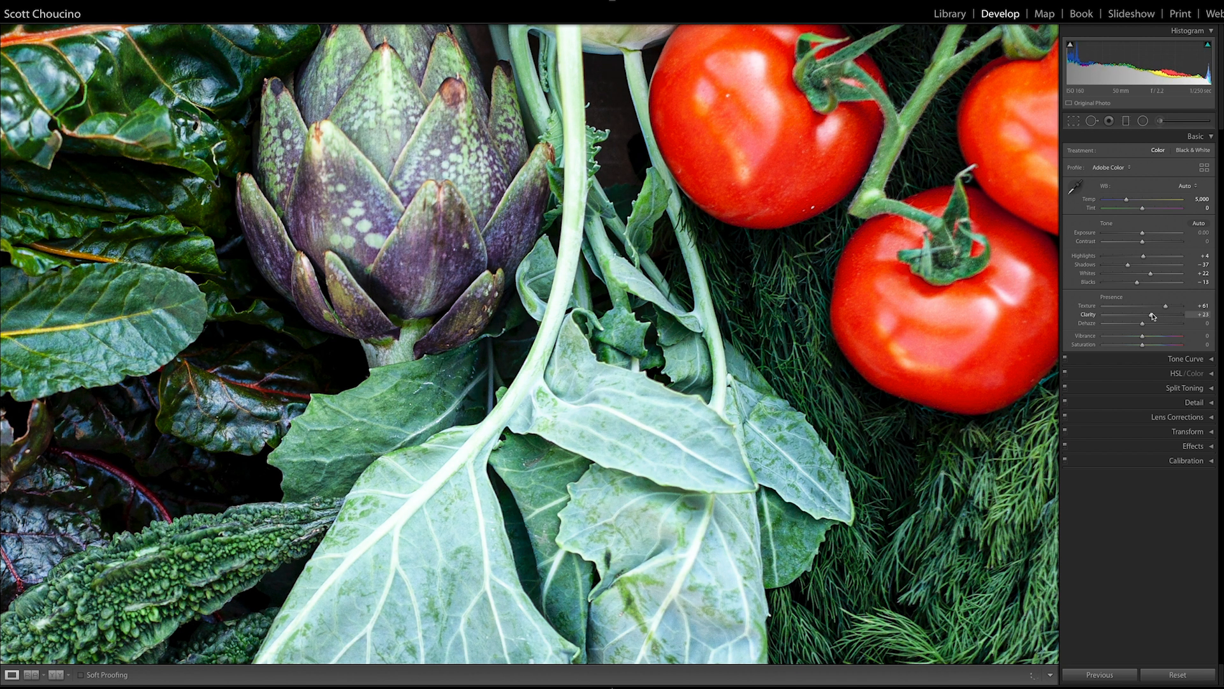
left_click_drag(1152, 316, 1151, 317)
left_click(862, 286)
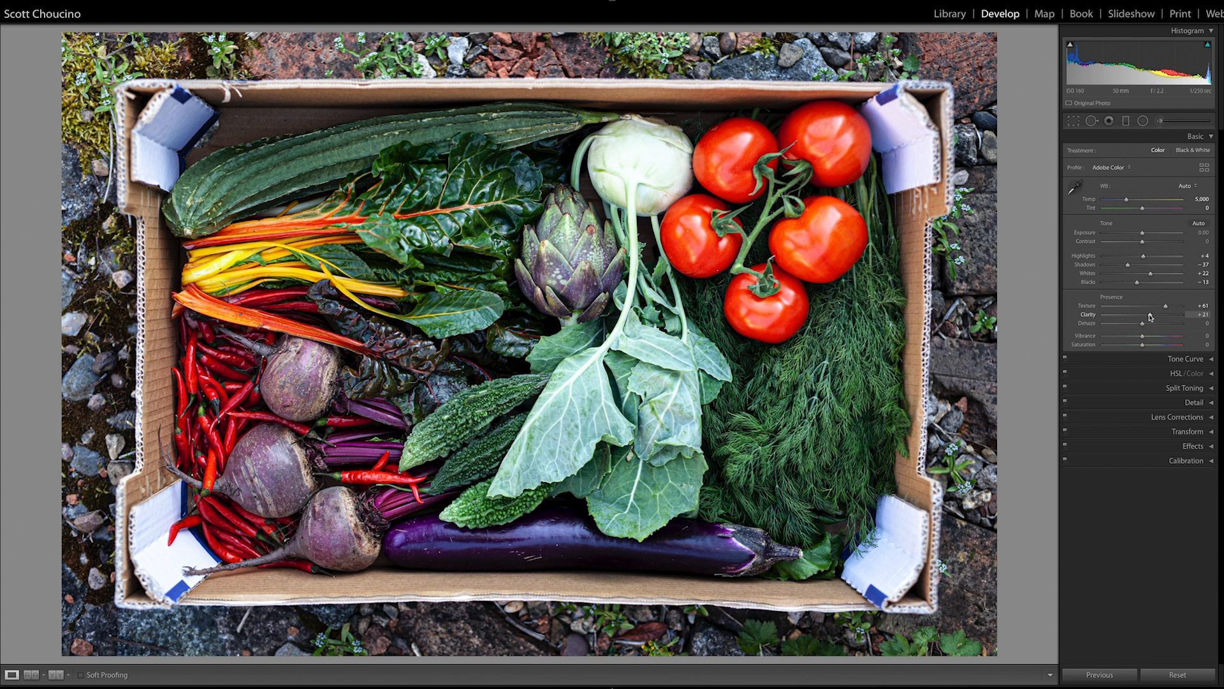
left_click_drag(1150, 317, 1148, 317)
key("backslash")
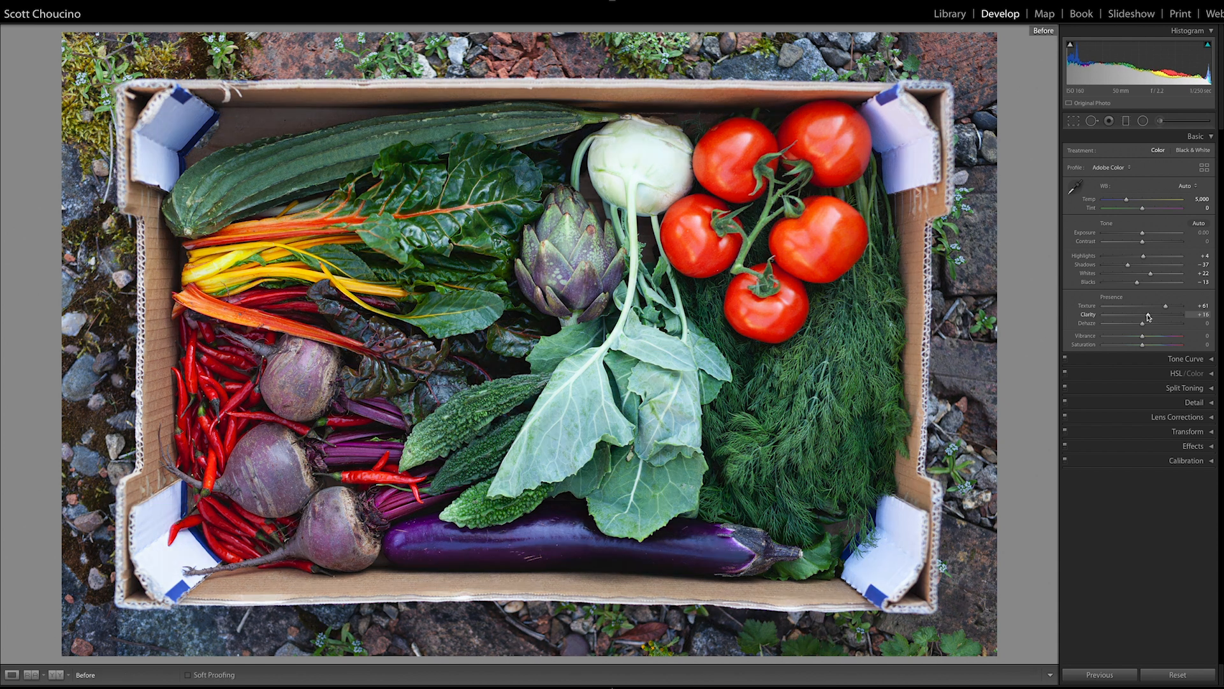
key("backslash")
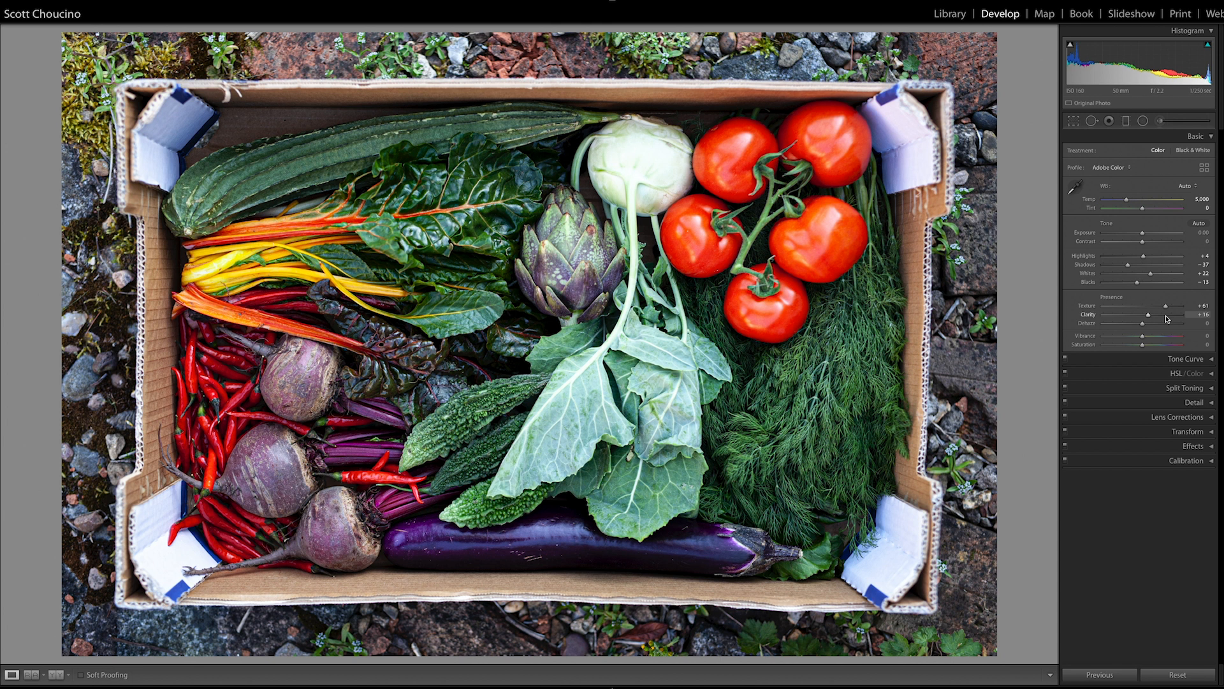
- Set Texture to +35, Clarity to +11 and Vibrance to -7, and compare the photo before and after the edits
left_click_drag(1147, 317, 1158, 310)
left_click(1171, 340)
left_click_drag(1171, 340, 1141, 341)
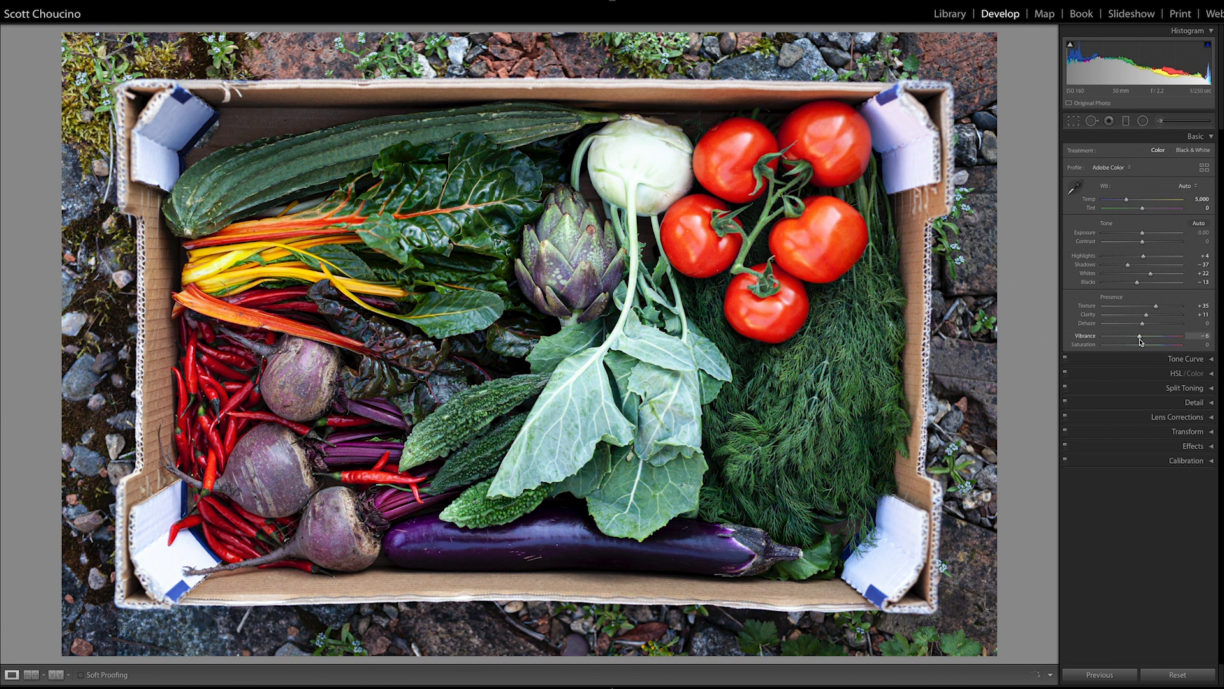
left_click_drag(1141, 341, 1139, 341)
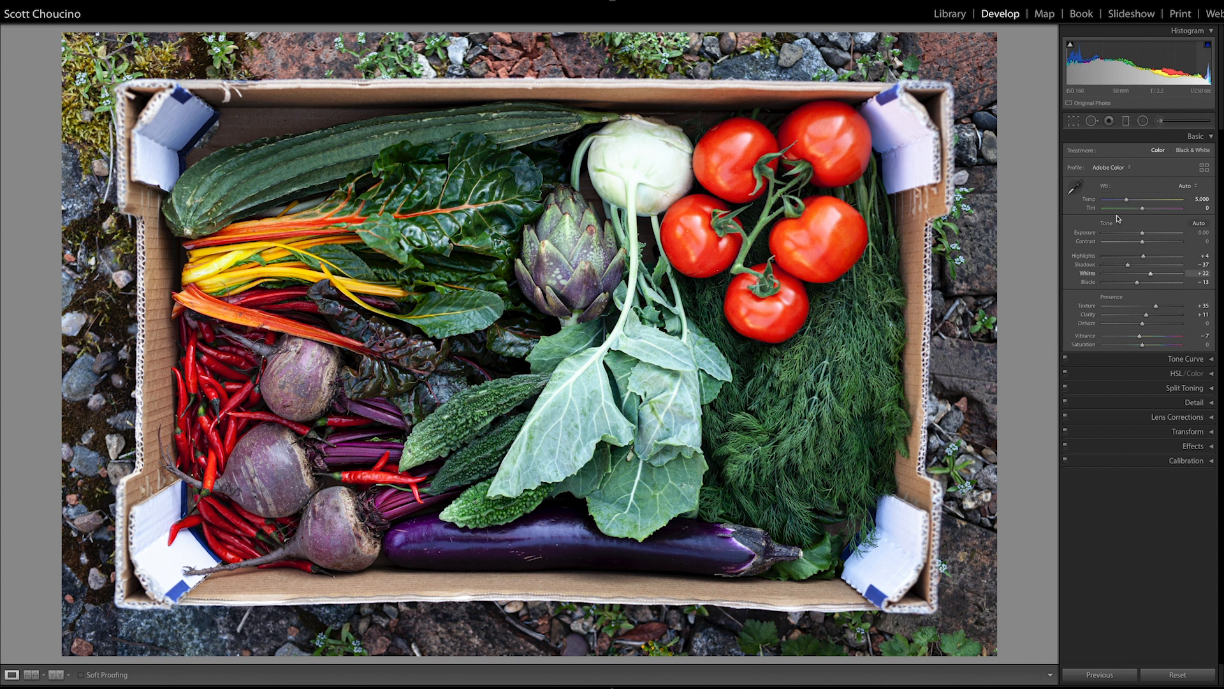
key("backslash")
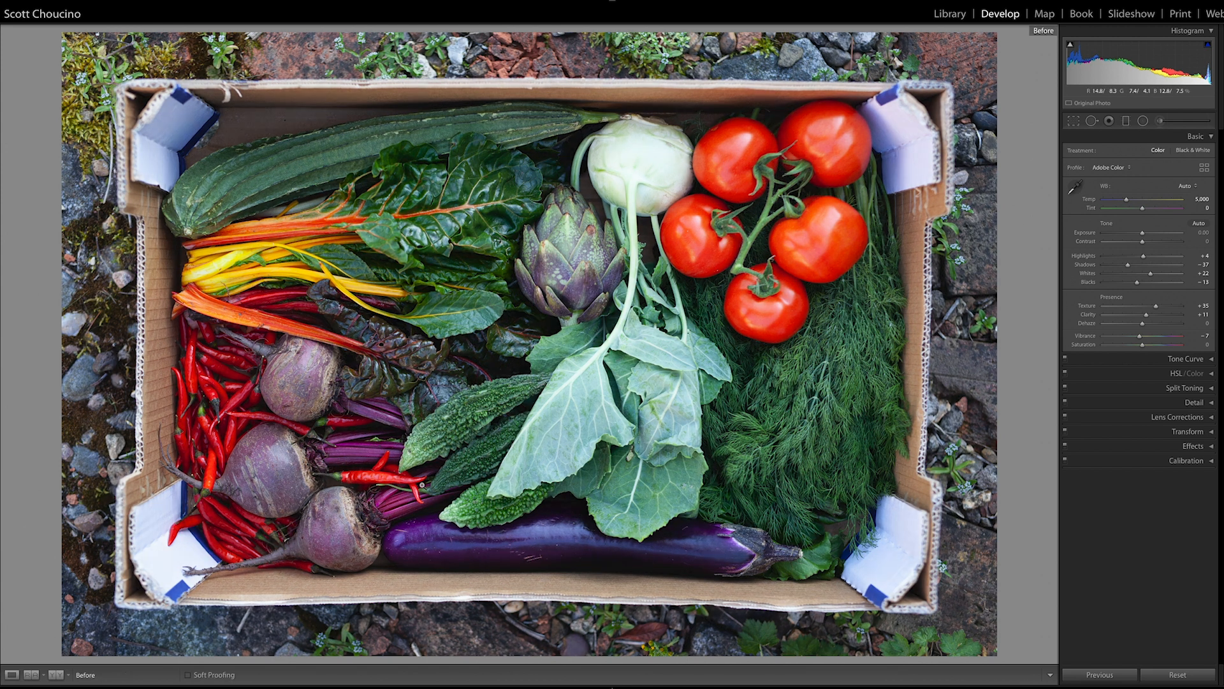
key("backslash")
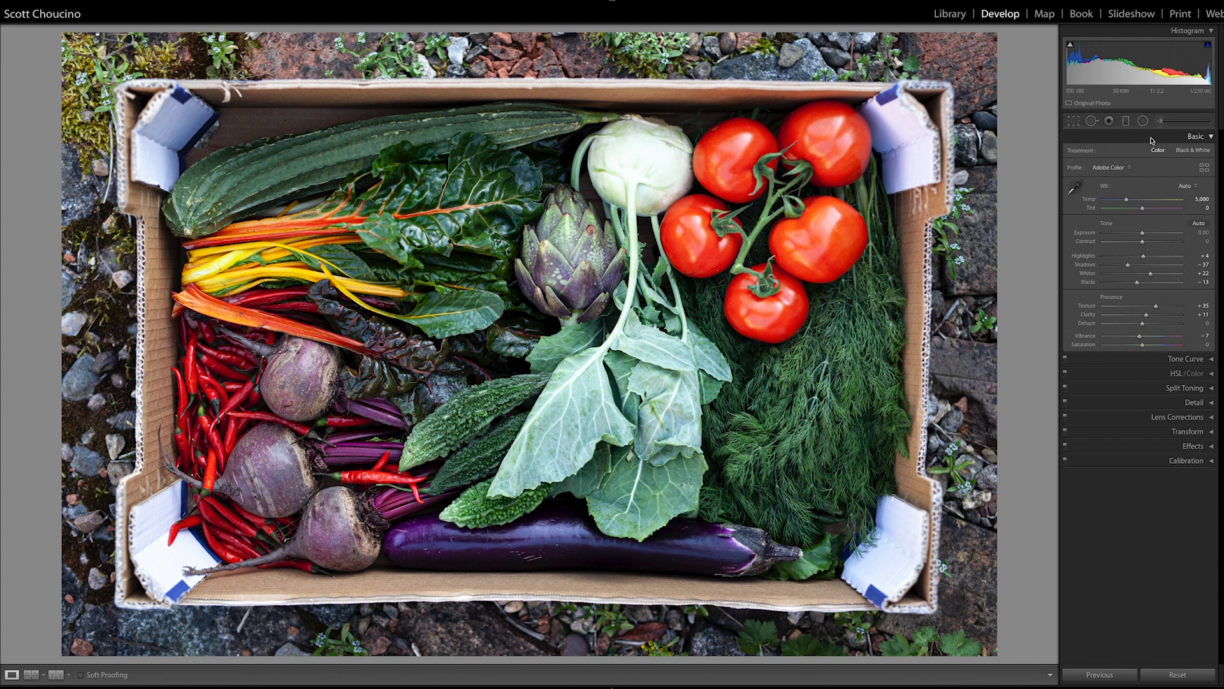
- Close the Basic adjustments and sharpen the photo in Detail with Amount 108 and Masking 73, using the mask preview
left_click(1211, 137)
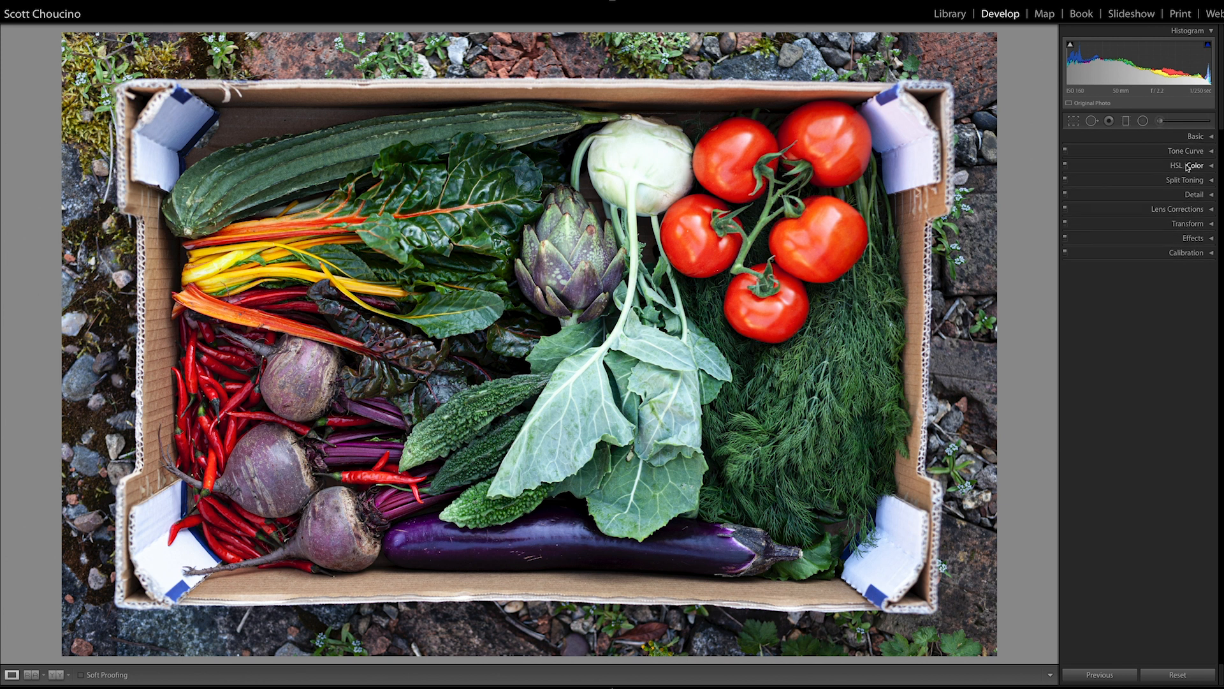
left_click(1202, 199)
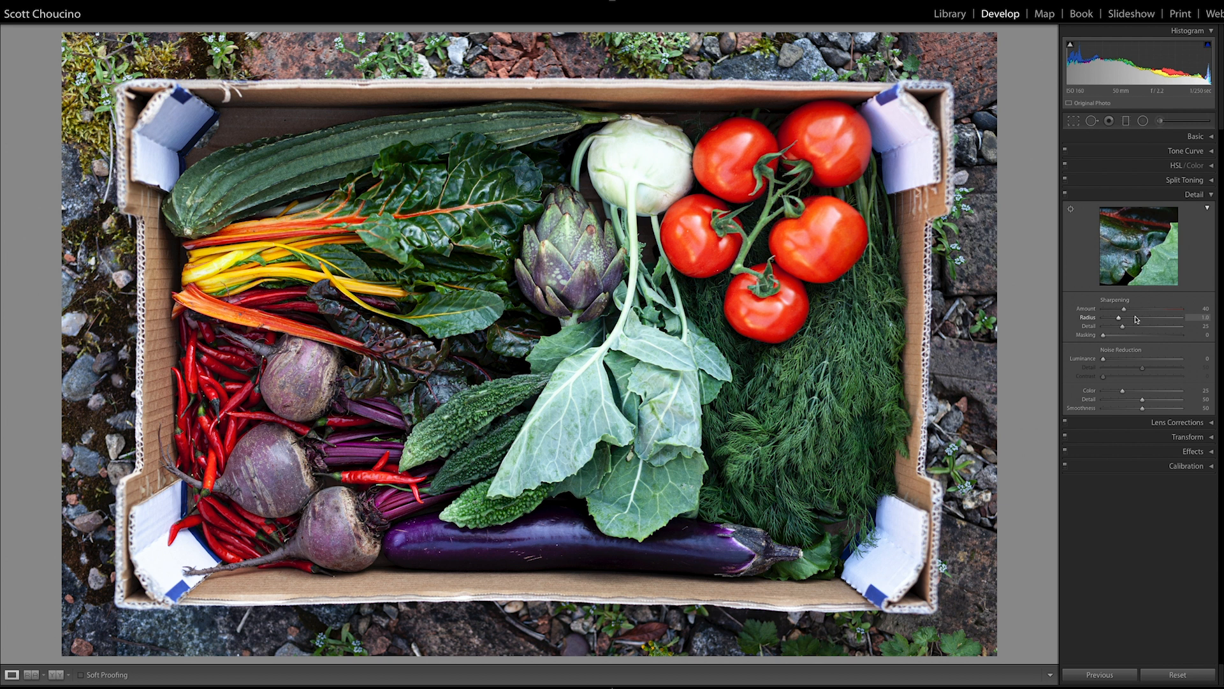
left_click(1124, 310, "alt")
left_click_drag(1124, 311, 1156, 314)
left_click(534, 257, "alt")
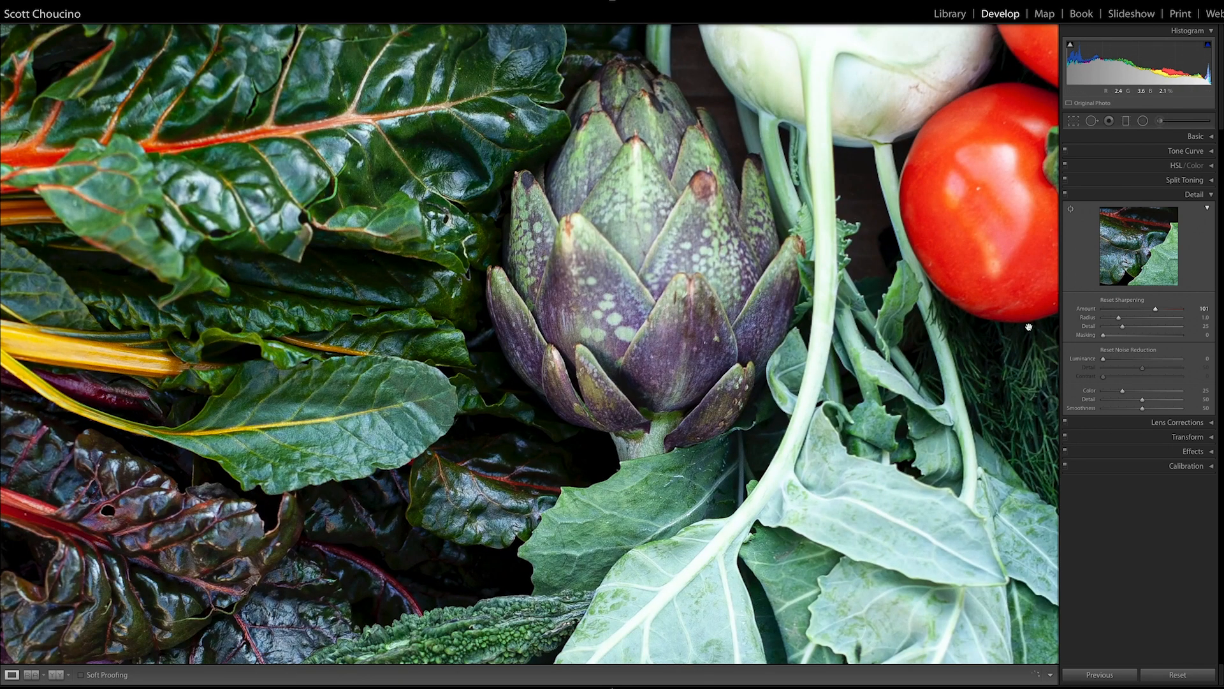
left_click_drag(1156, 309, 1161, 339)
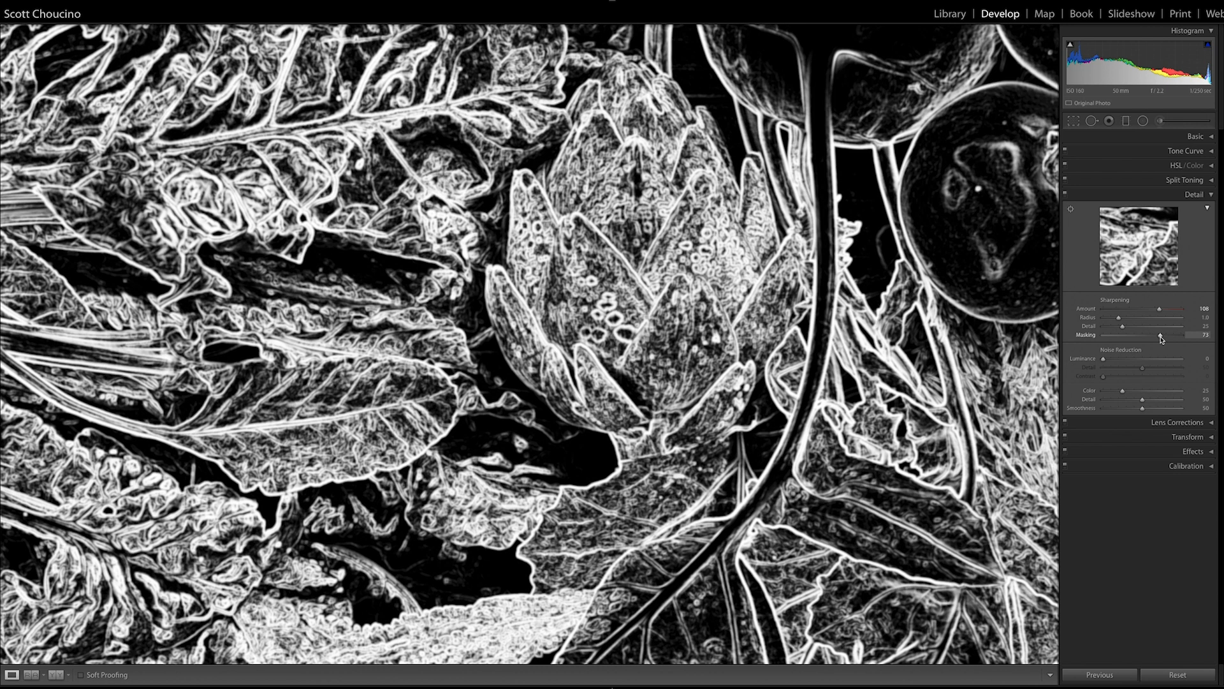
left_click_drag(1161, 339, 1161, 339)
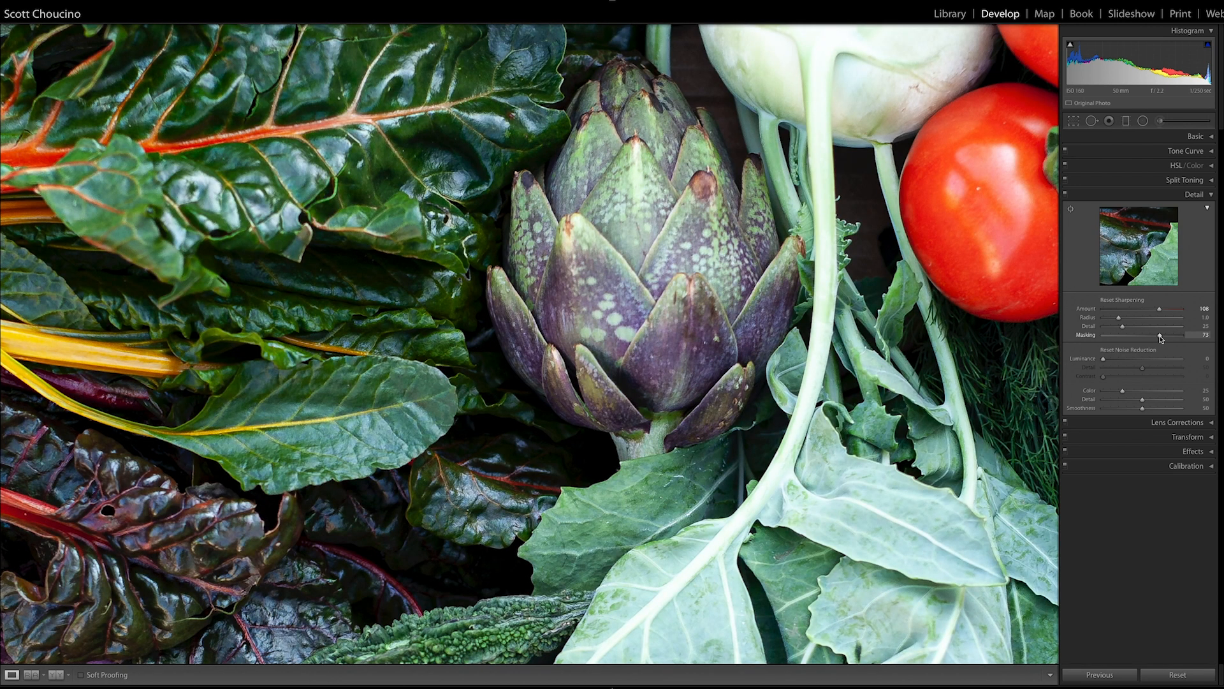
- Compare the photo with and without the Detail sharpening, and collapse the Detail section
left_click(1065, 195)
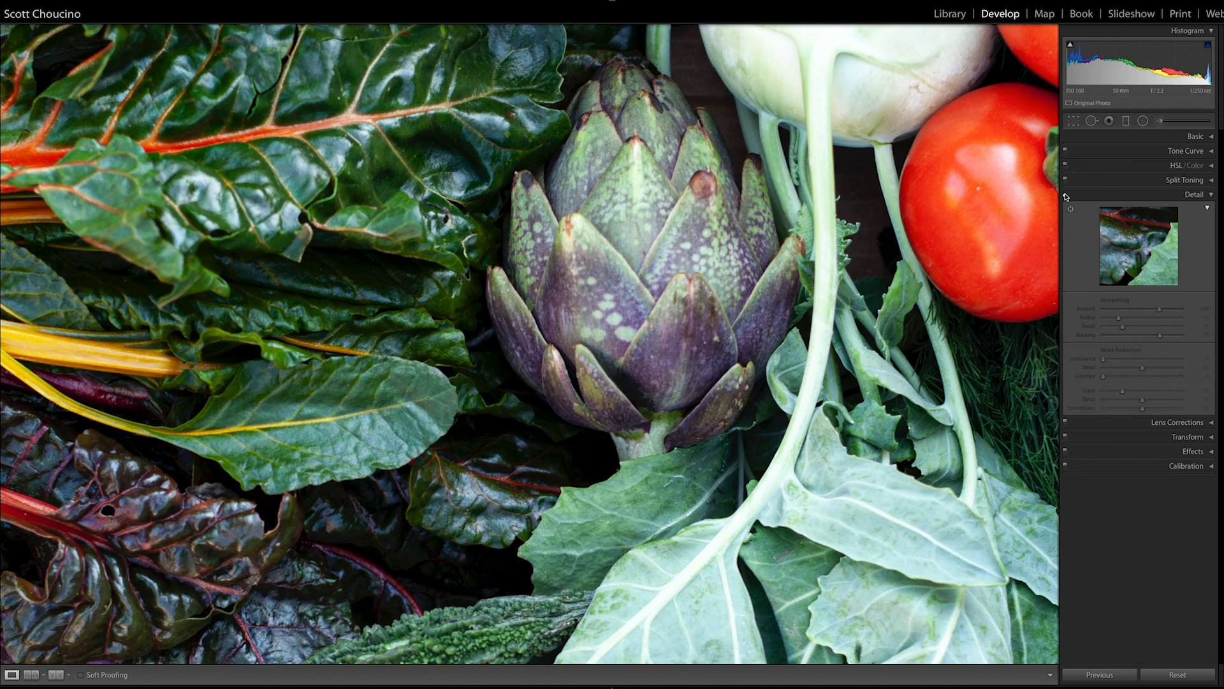
left_click(1065, 195)
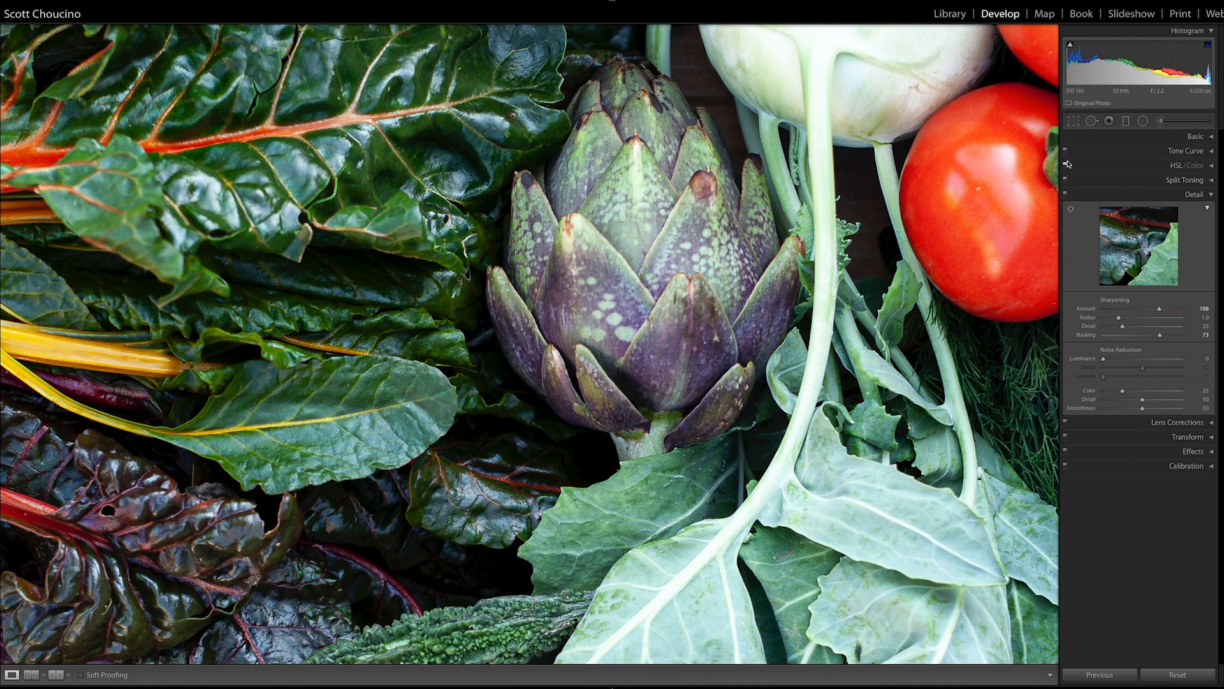
left_click(1135, 196)
key("z")
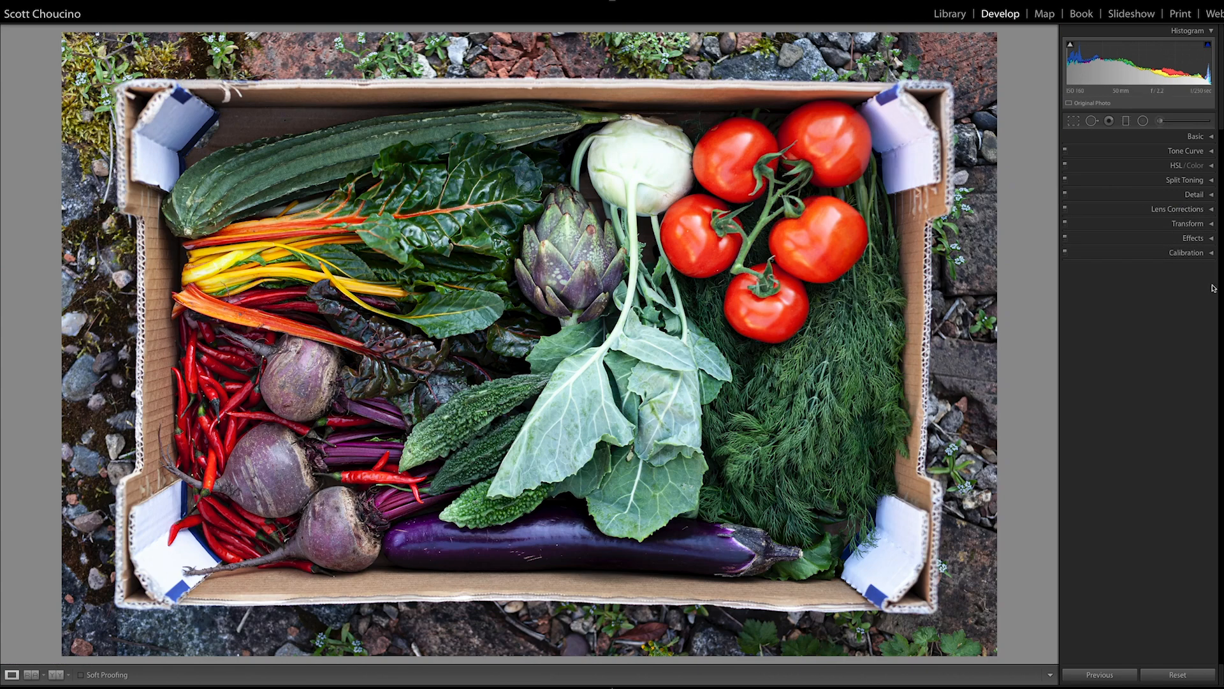
- Add film grain in Effects with Amount 23, Size 43 and Roughness 66, judging it up close
left_click(1193, 238)
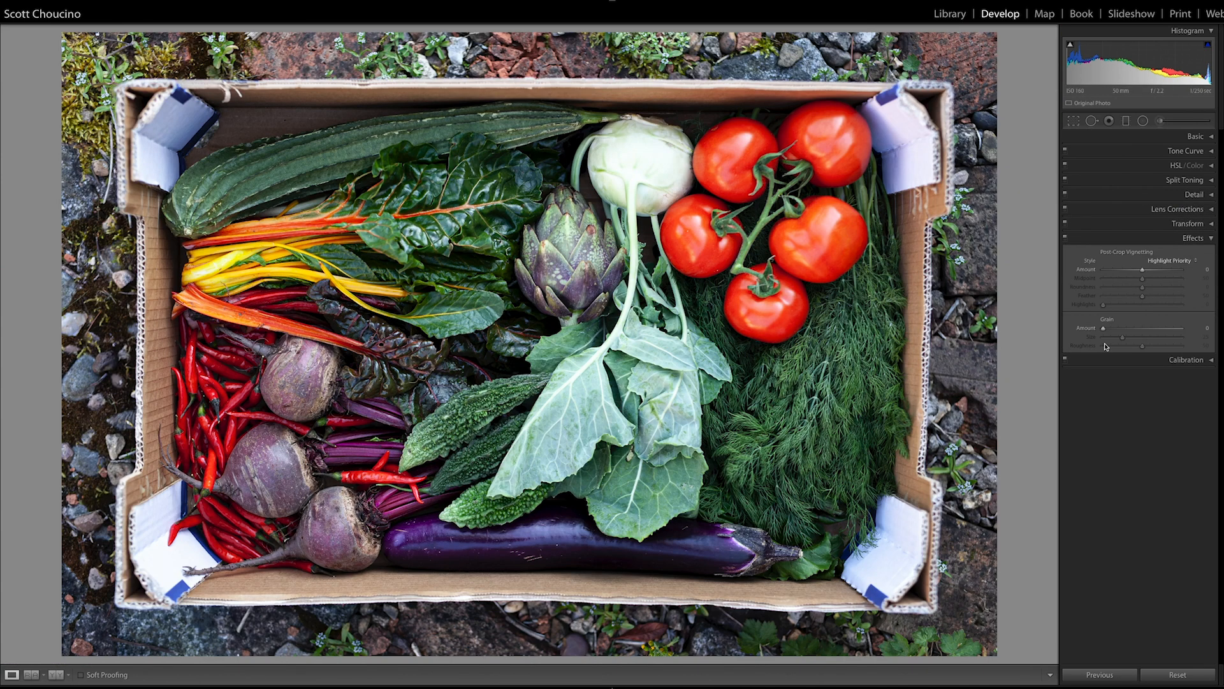
left_click(732, 318)
left_click_drag(485, 307, 762, 415)
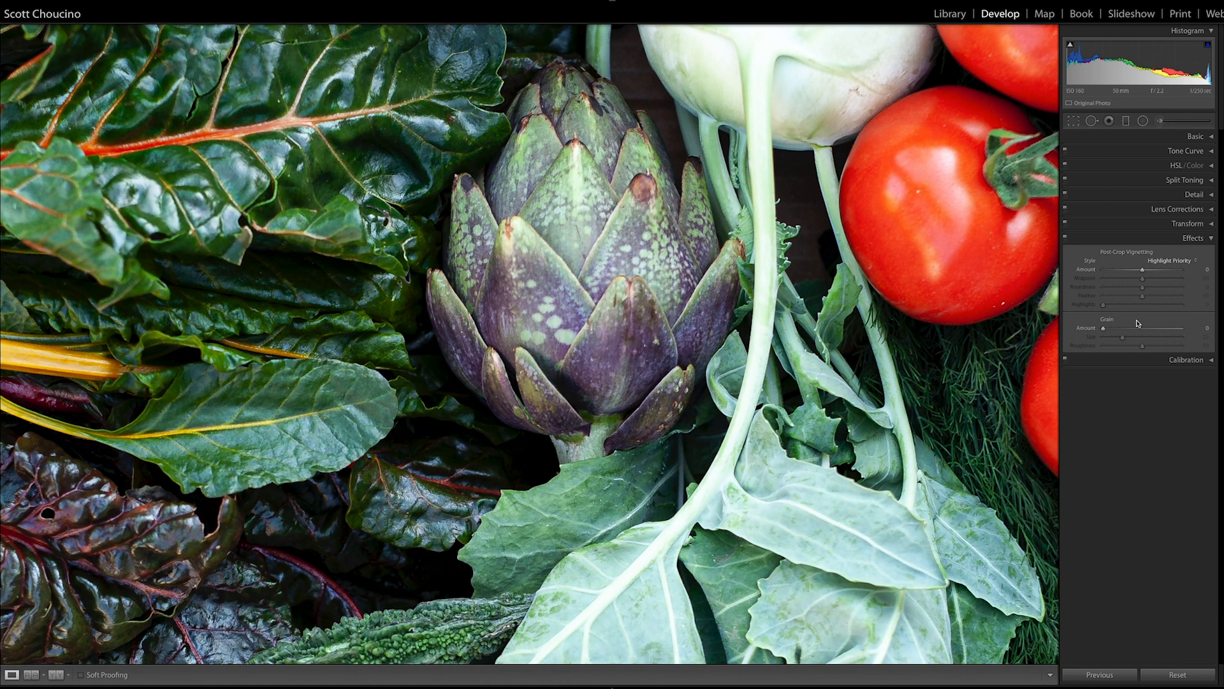
left_click_drag(1103, 328, 1117, 330)
left_click_drag(643, 198, 738, 537)
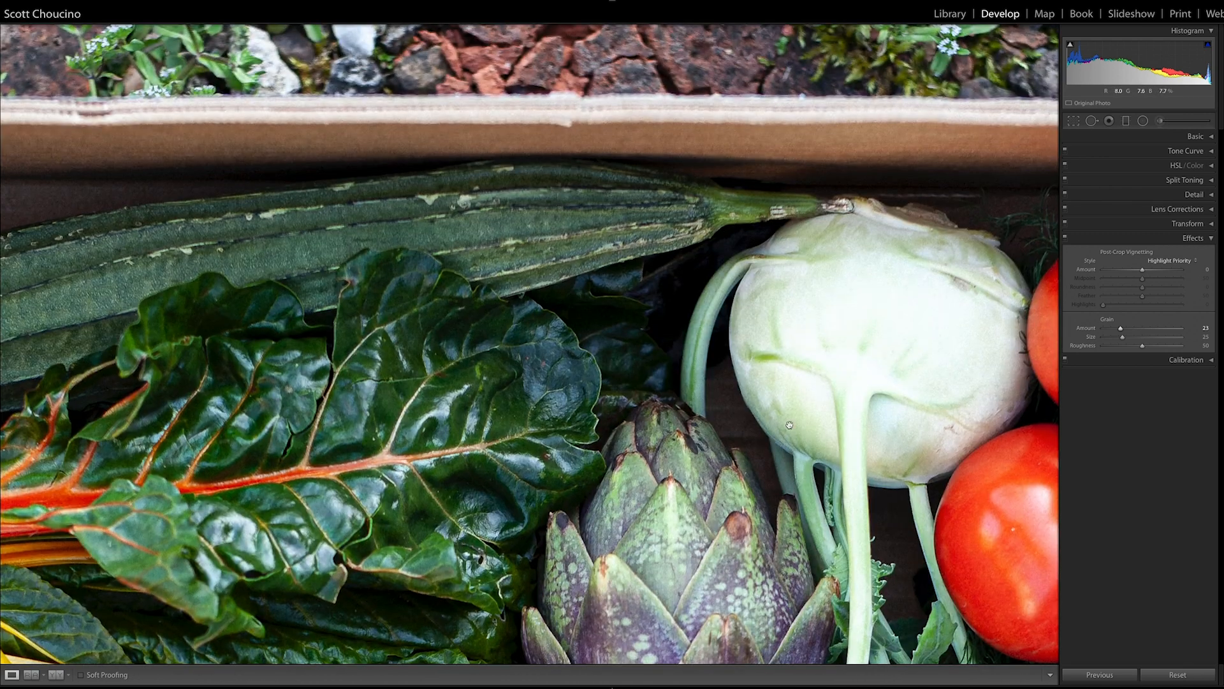
left_click_drag(1147, 337, 1139, 340)
left_click_drag(1145, 347, 1159, 349)
- Compare the photo with and without the grain effect, and collapse the Effects section
left_click(1066, 238)
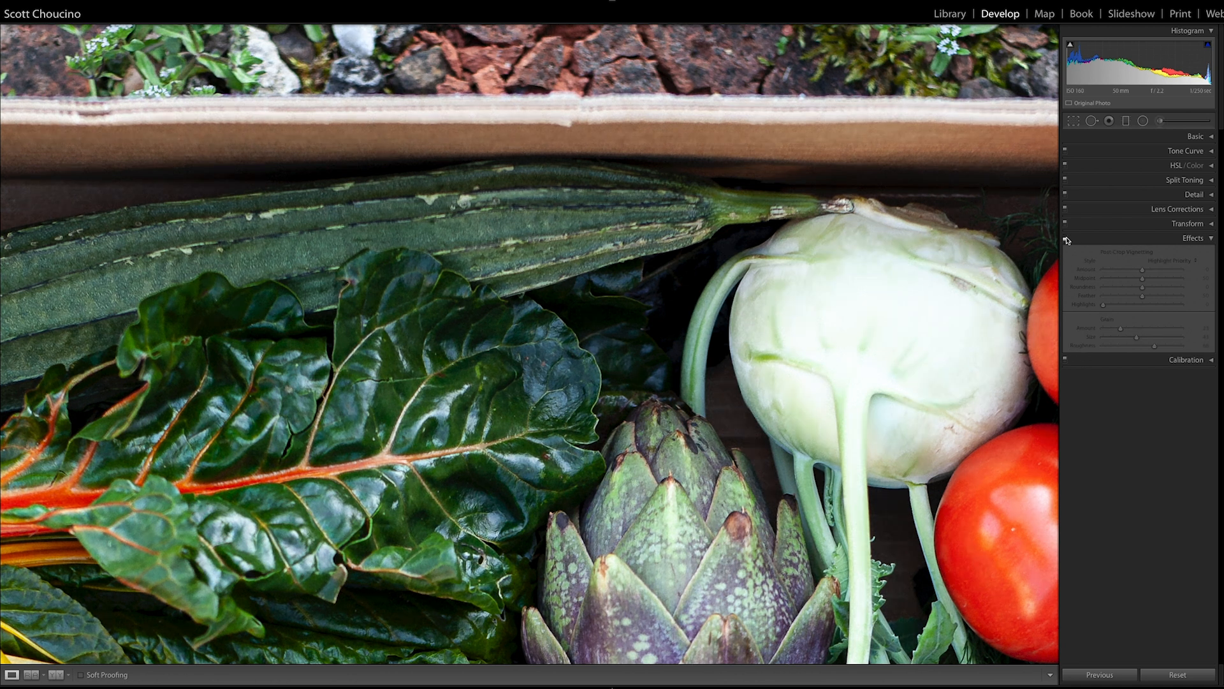
left_click(1065, 238)
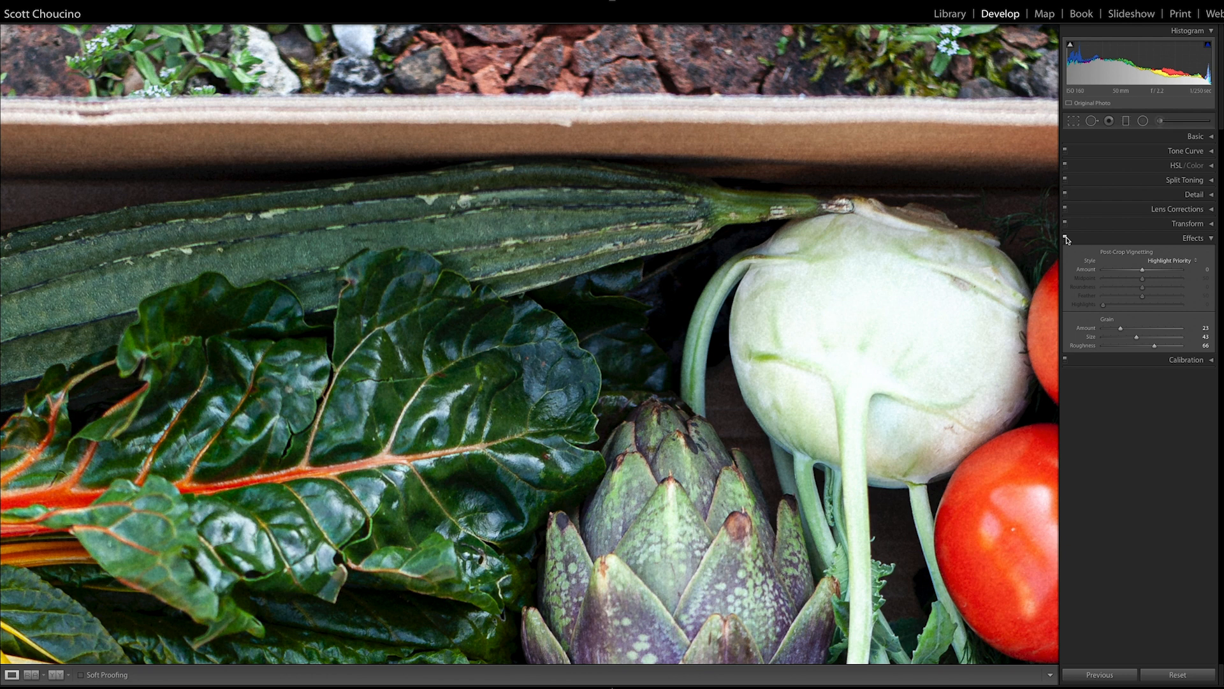
left_click(827, 263)
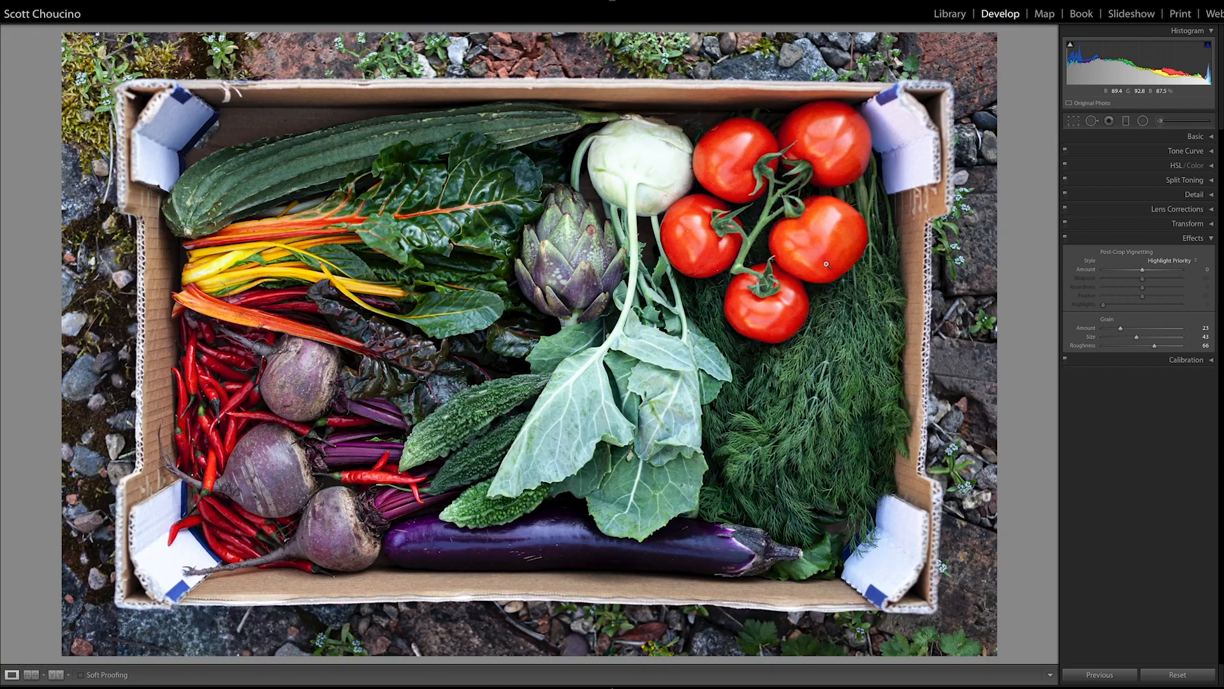
left_click(1117, 243)
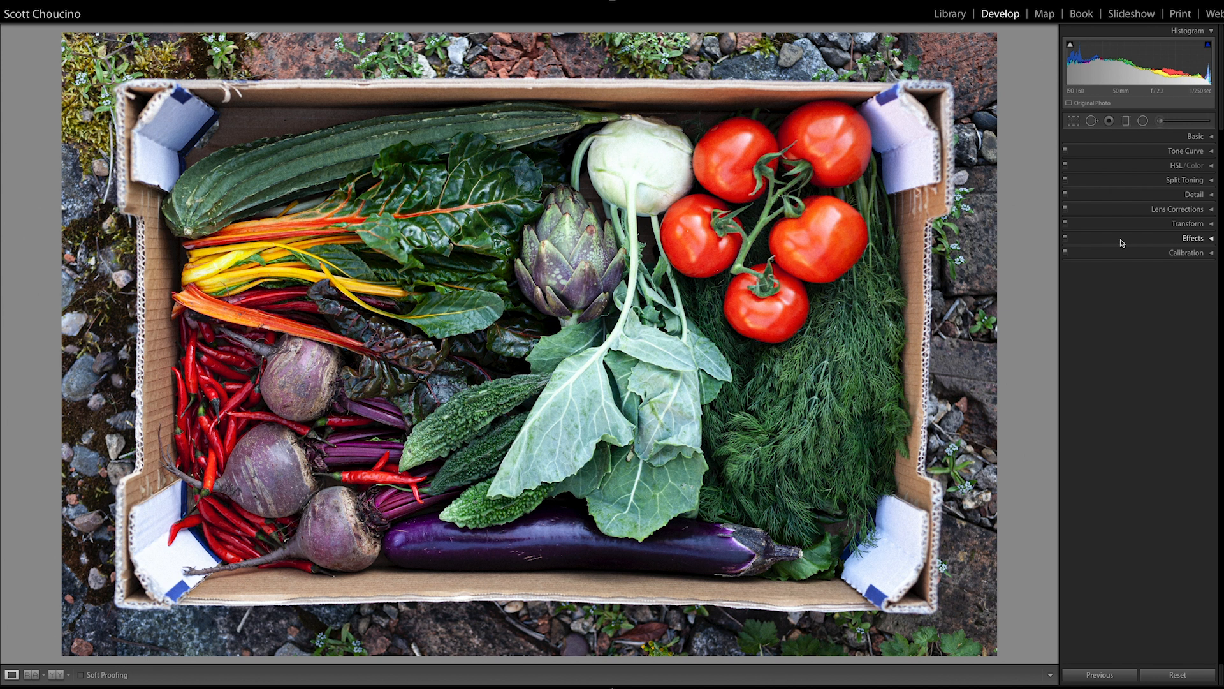
- In Lens Corrections, enable Remove Chromatic Aberration and Profile Corrections, and choose Sigma as the lens make
left_click(1124, 211)
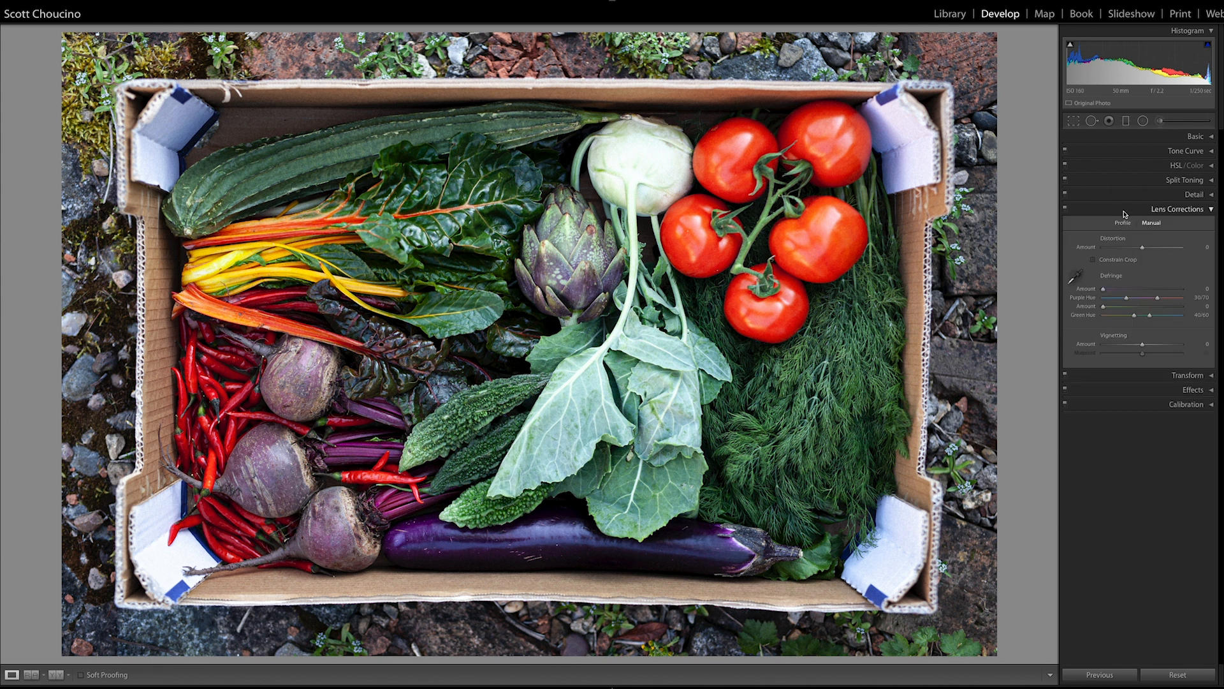
left_click(1123, 223)
left_click(1112, 240)
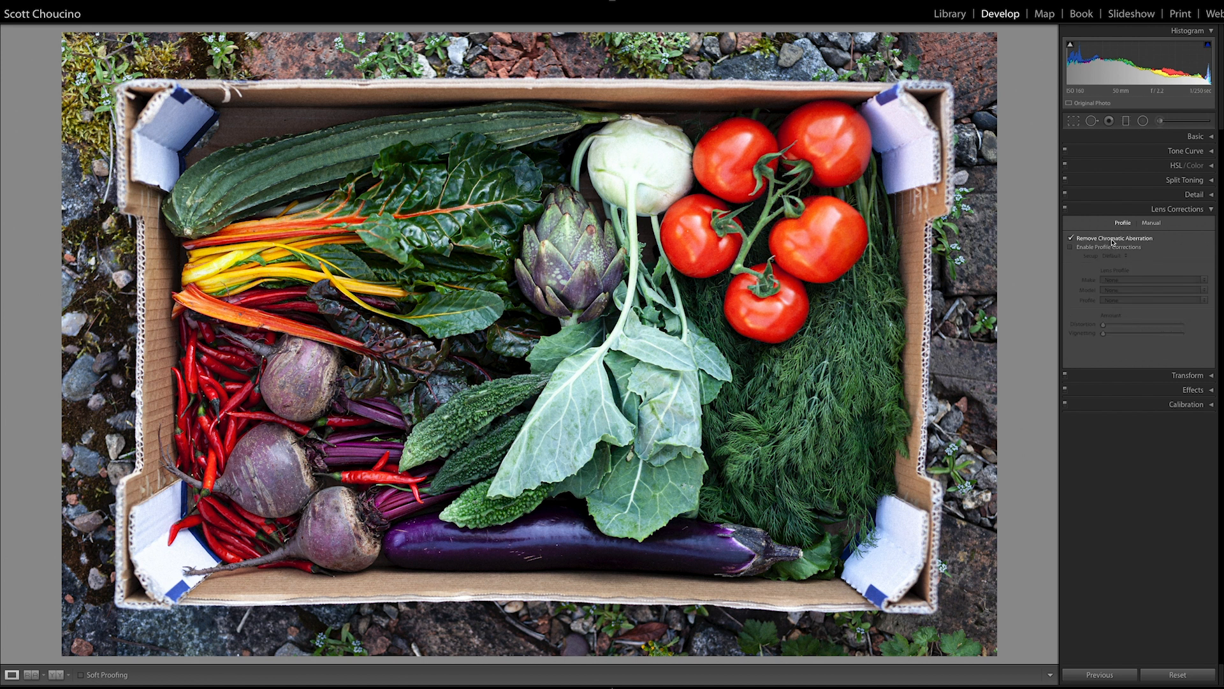
left_click(1125, 250)
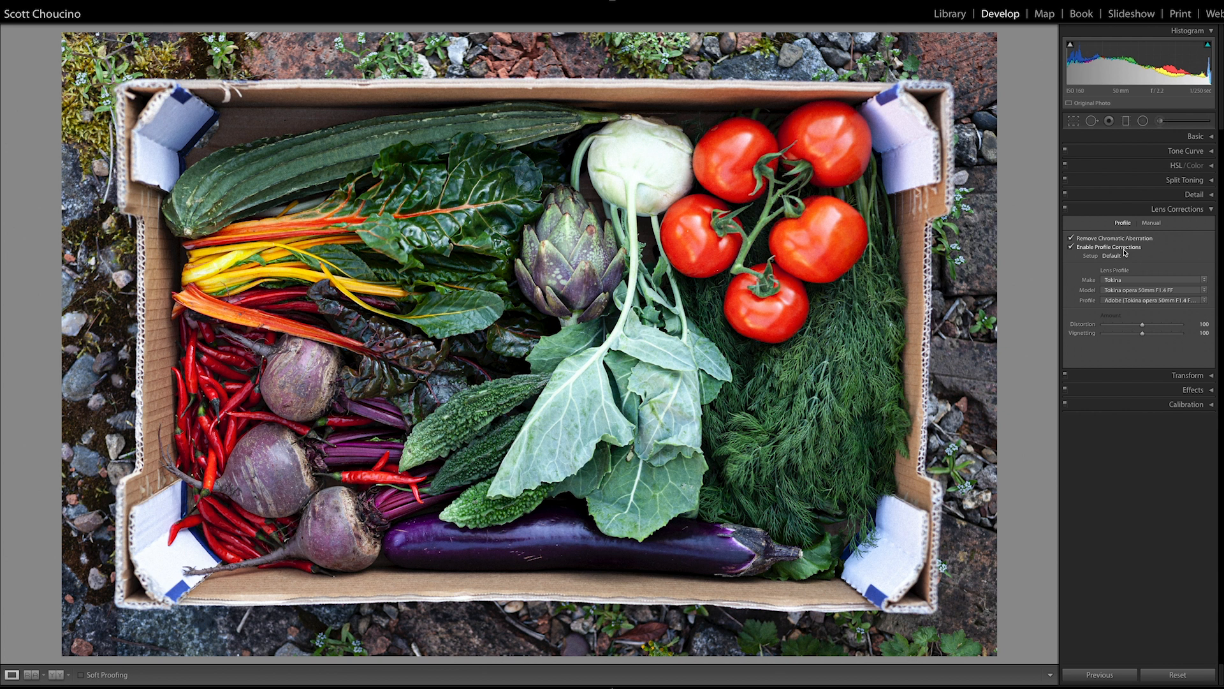
left_click(1153, 279)
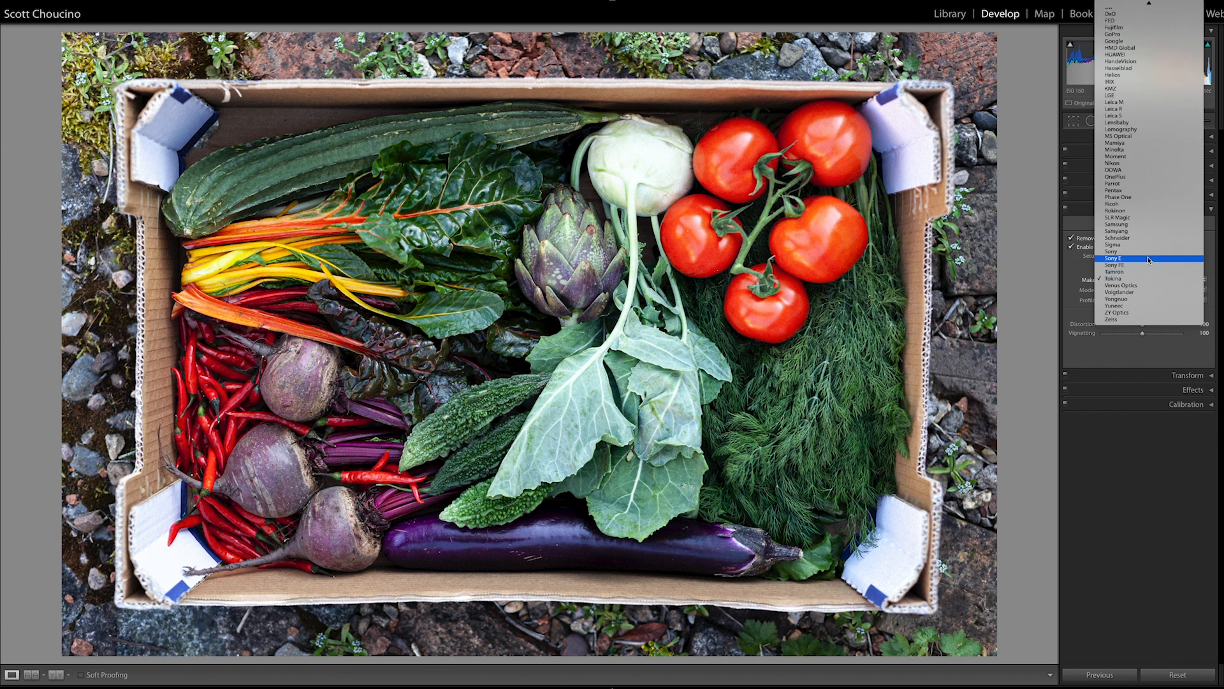
scroll(1136, 121, "up", 3)
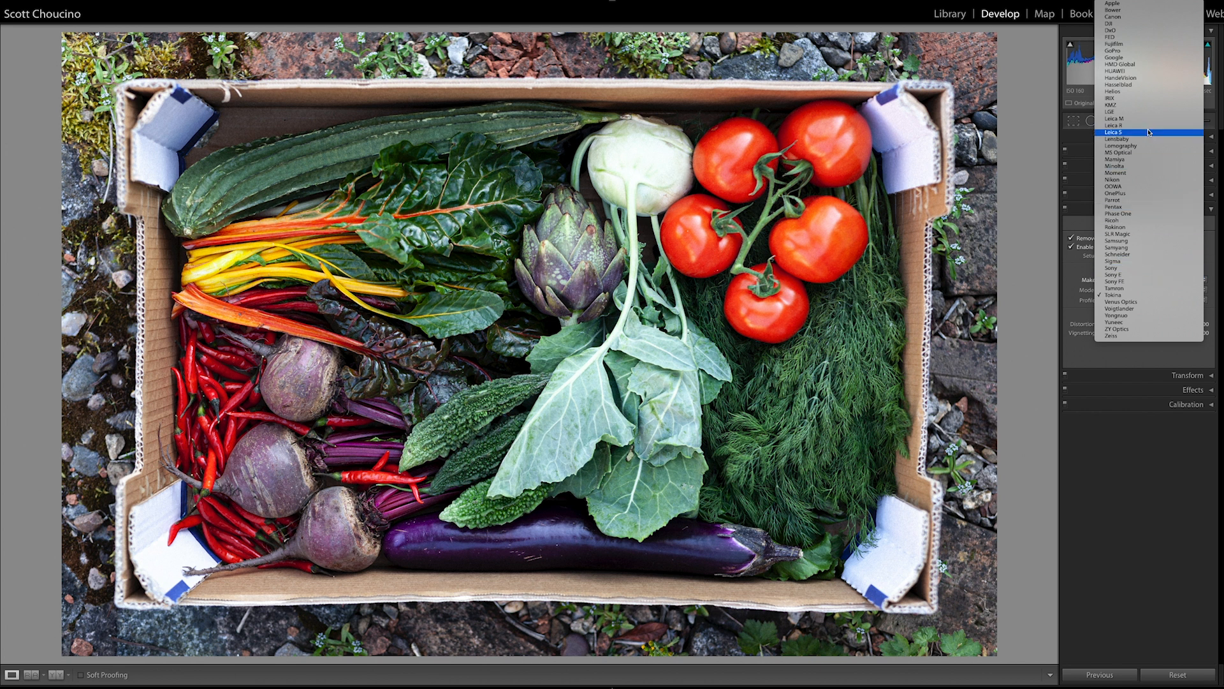
left_click(1158, 261)
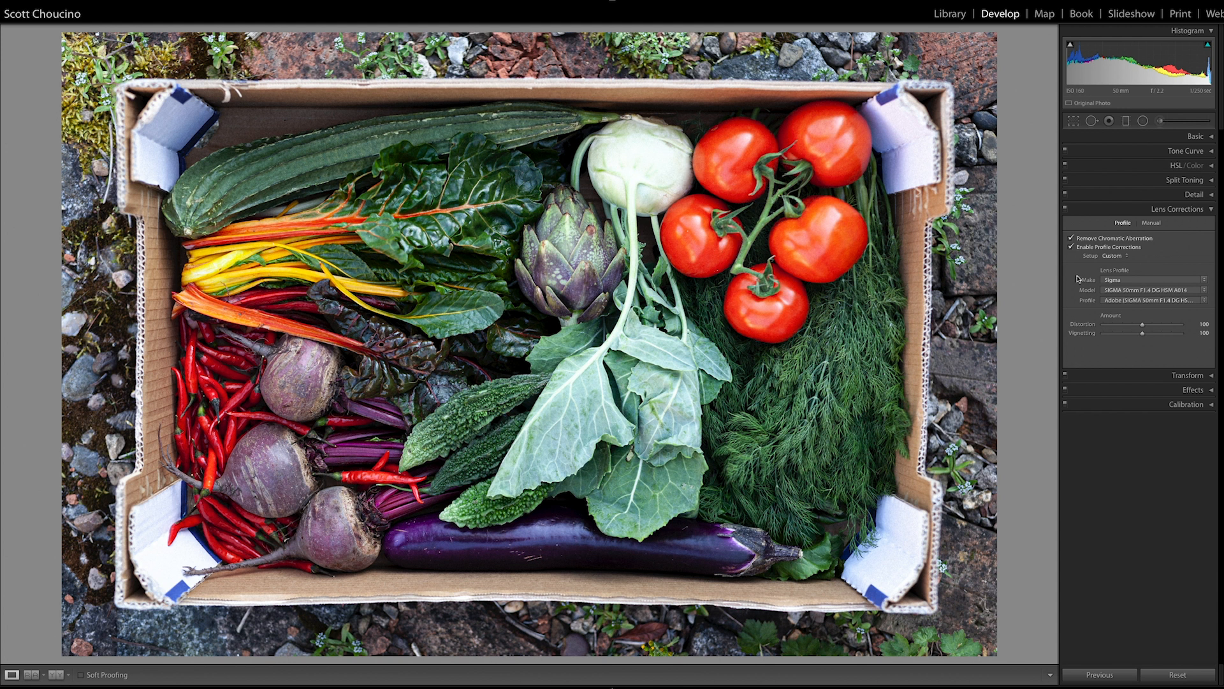
- Compare the photo with and without the lens corrections, leave them switched off, and review the whole edit before and after
left_click(1065, 210)
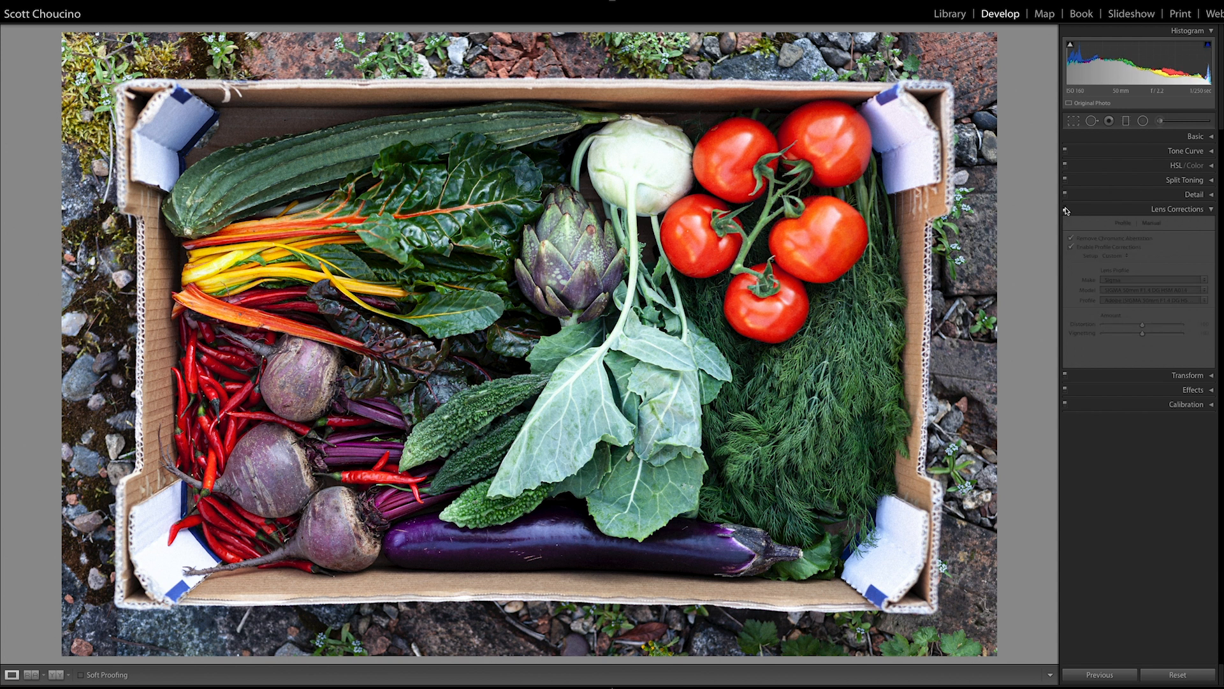
left_click(1066, 210)
left_click(1066, 212)
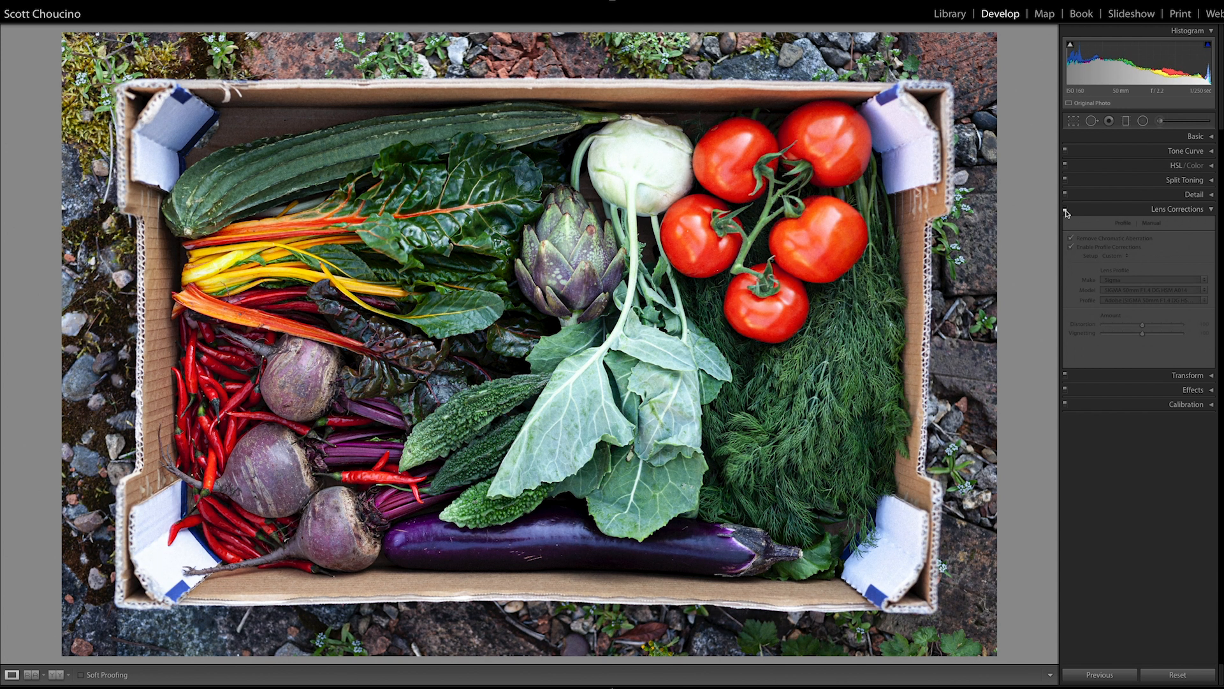
left_click(1066, 210)
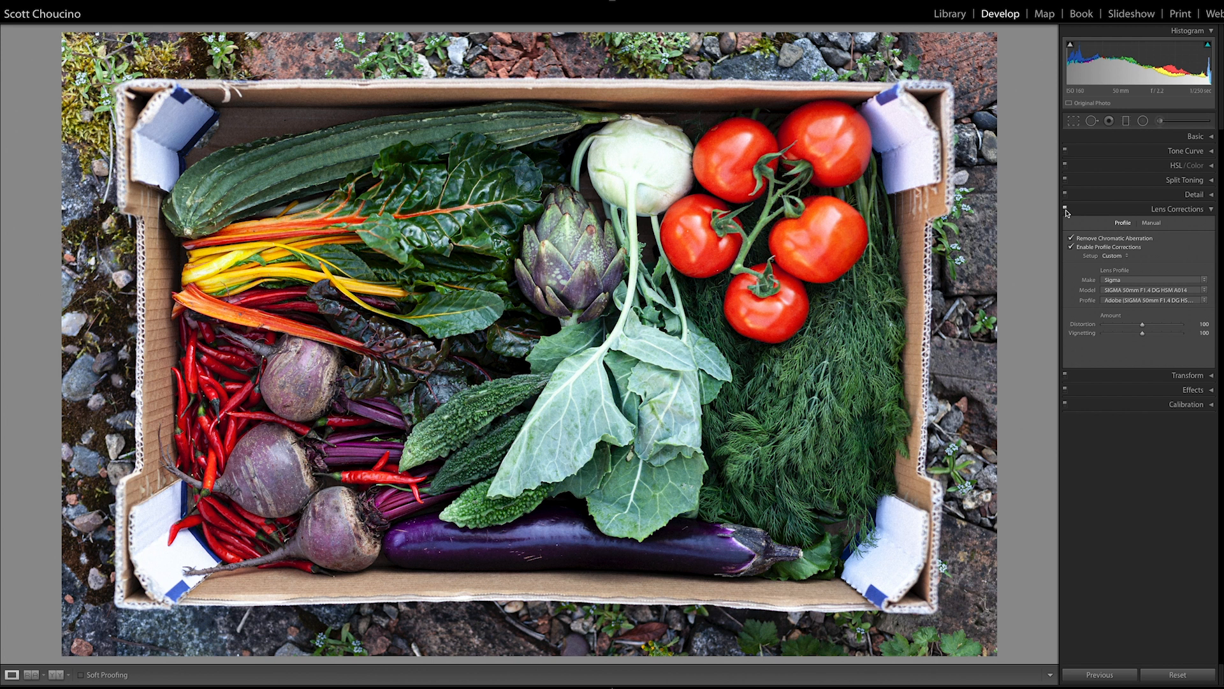
left_click(1065, 211)
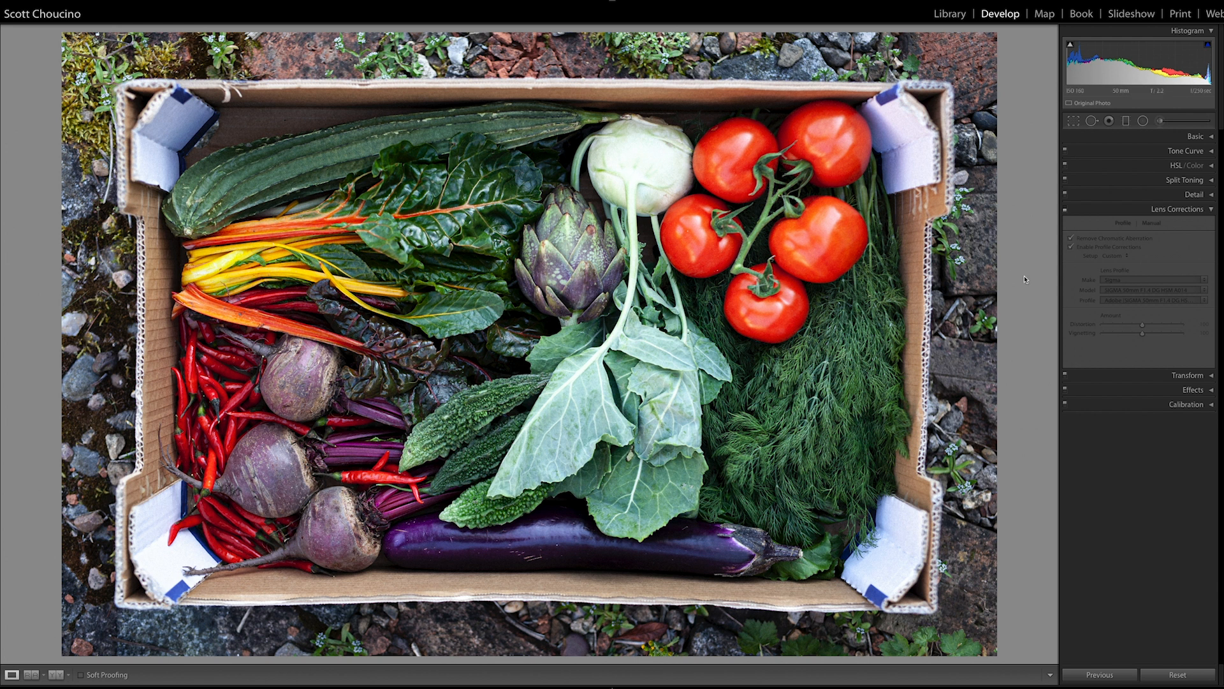
key("backslash")
key("backslash")
left_click(1157, 210)
- In HSL Luminance, set Green to +52 and compare the photo with and without the HSL adjustment
left_click(1162, 167)
left_click(1118, 180)
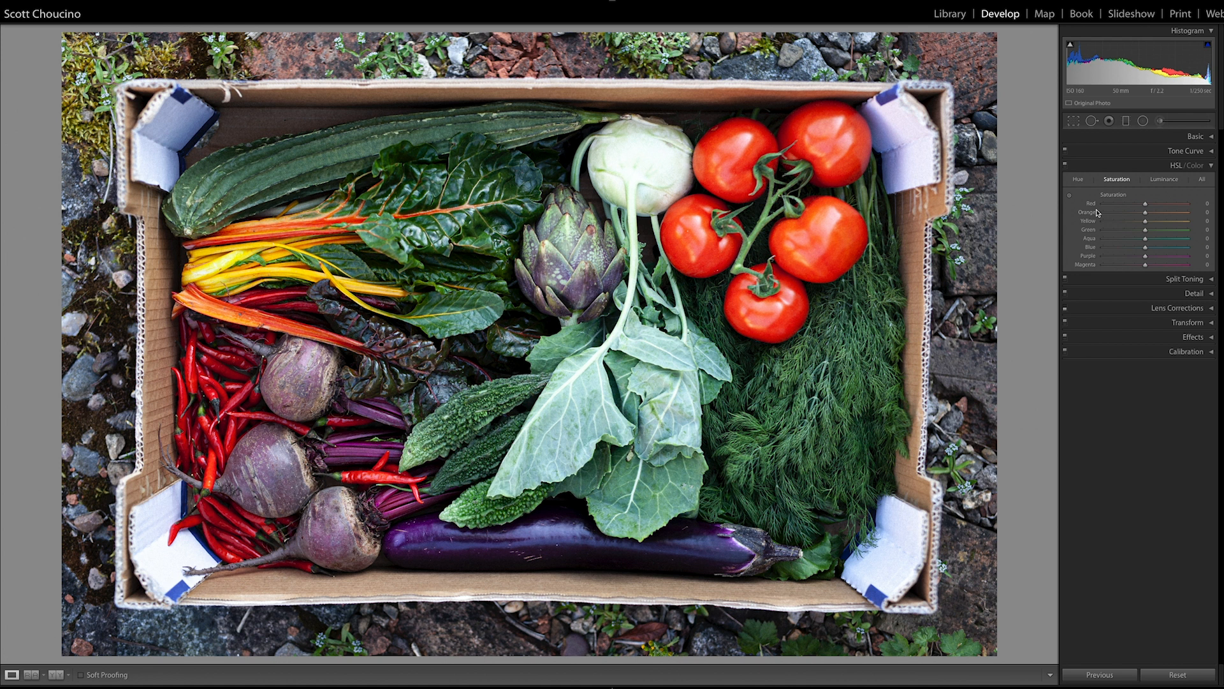
left_click(1166, 180)
left_click(1168, 229)
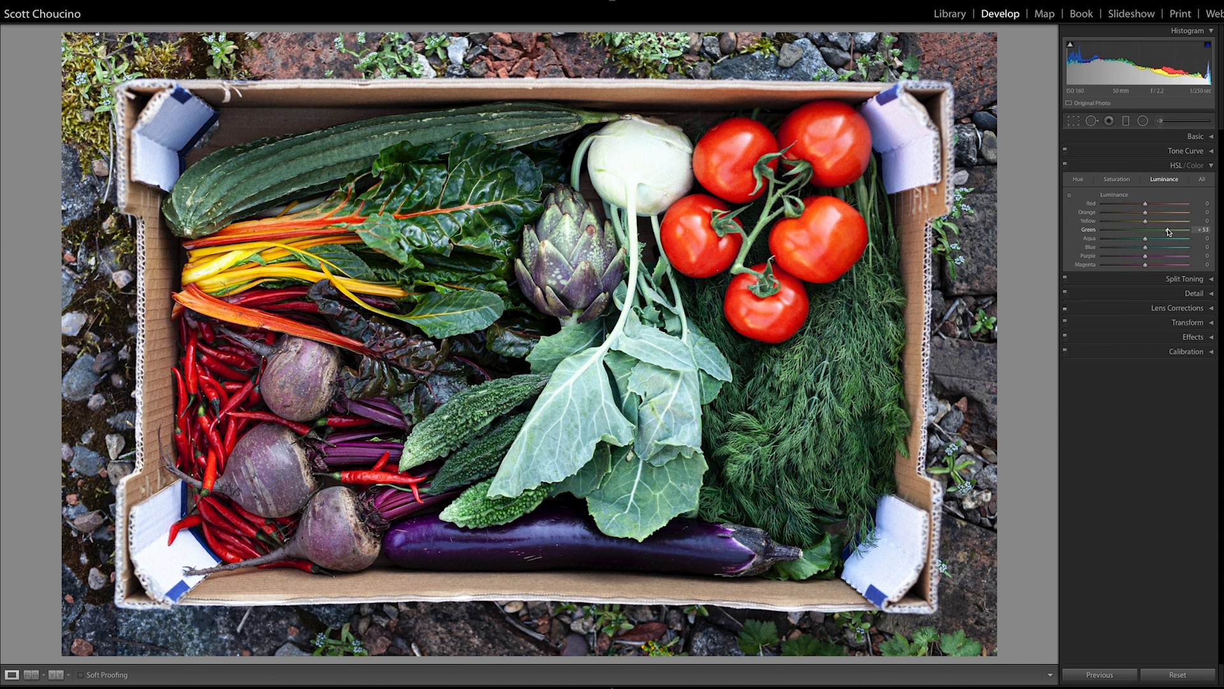
left_click(1065, 168)
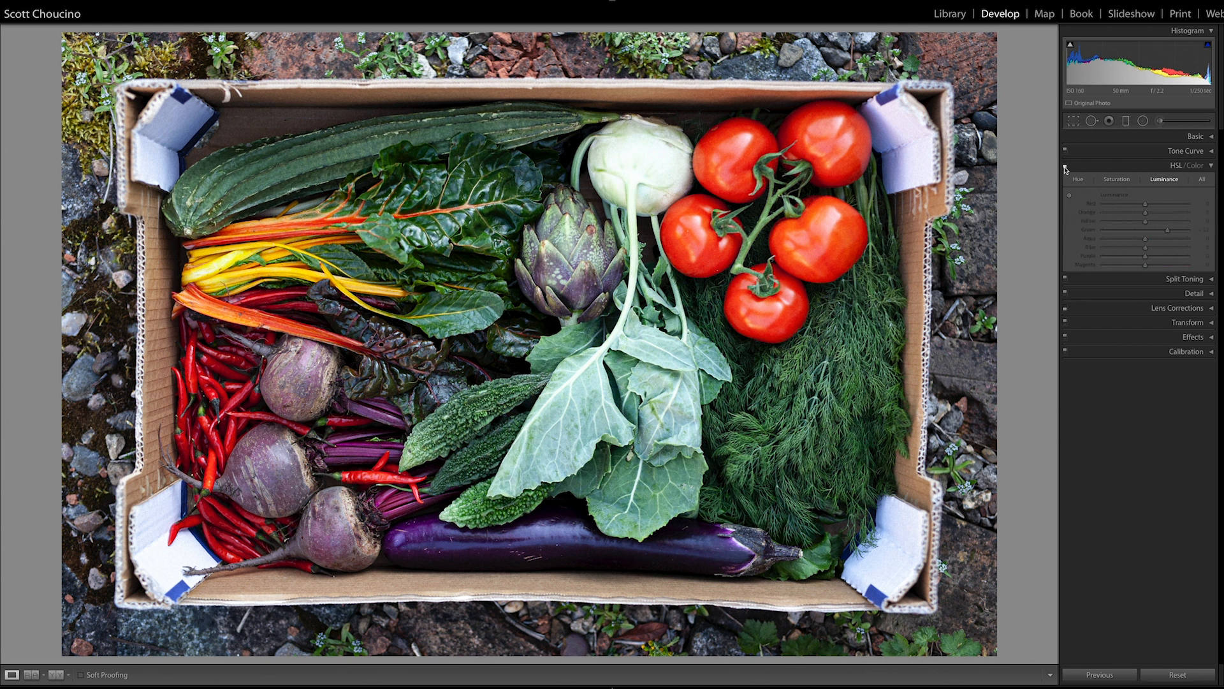
left_click(1065, 168)
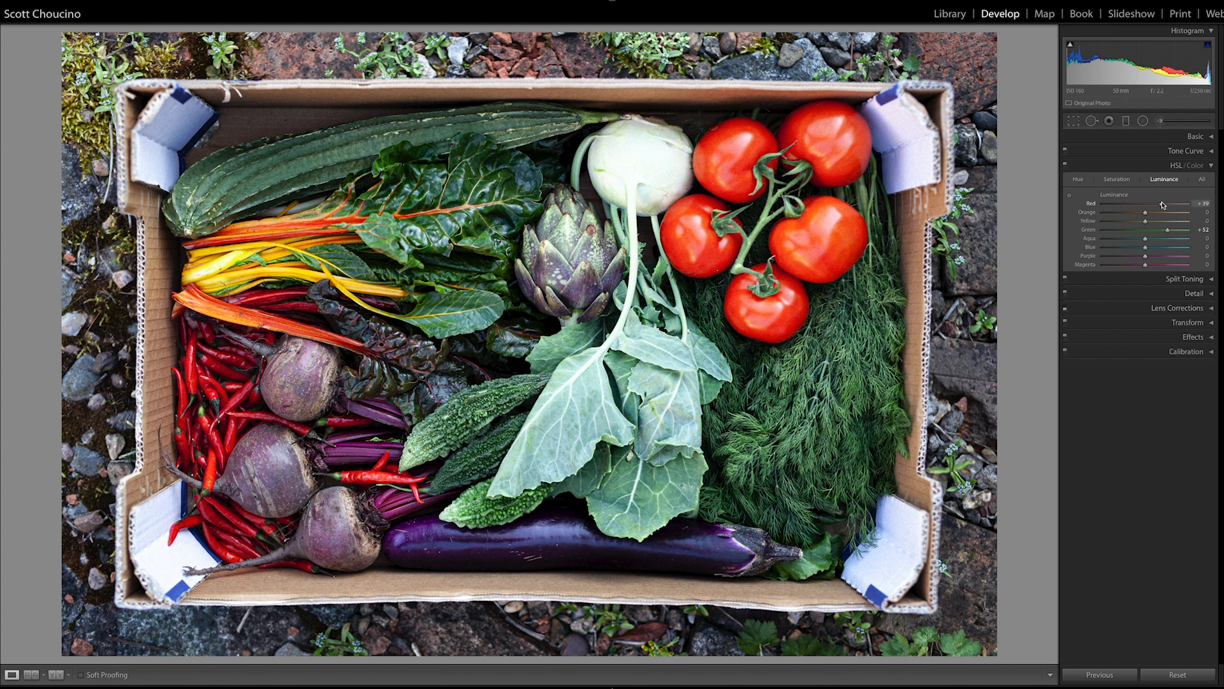
- Set HSL Luminance Red to +35 and raise Purple, and set HSL Saturation Red to -21 and Green to +39
left_click_drag(1162, 205, 1163, 205)
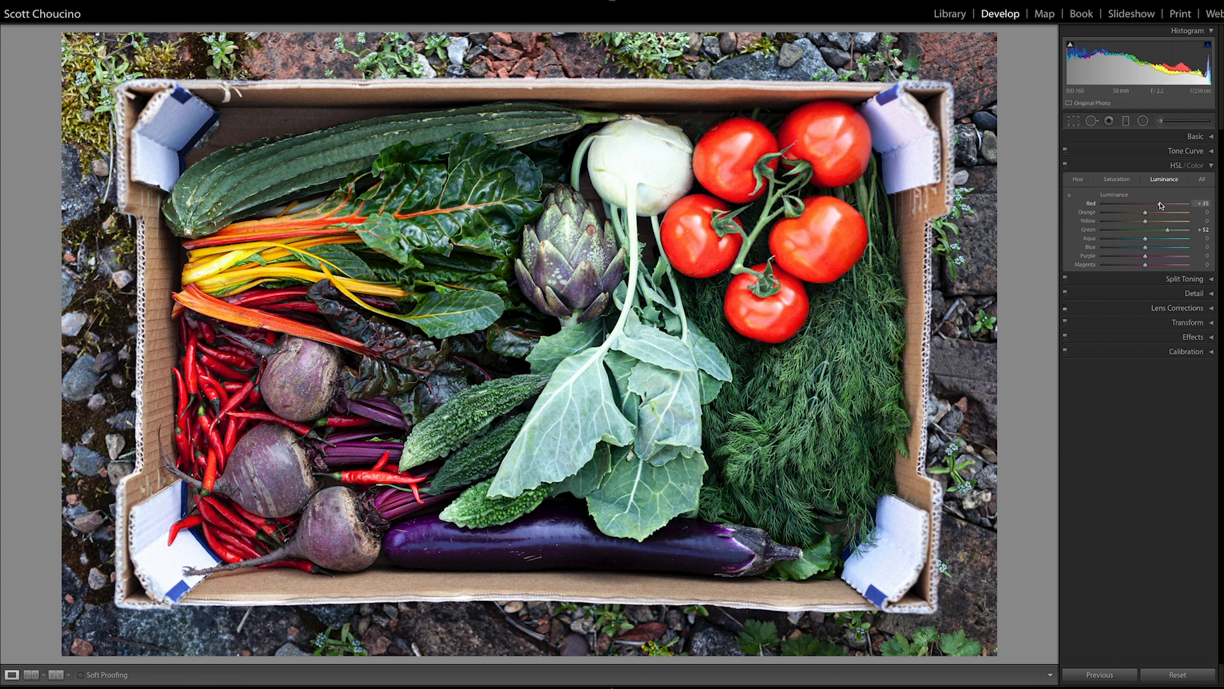
left_click(1158, 258)
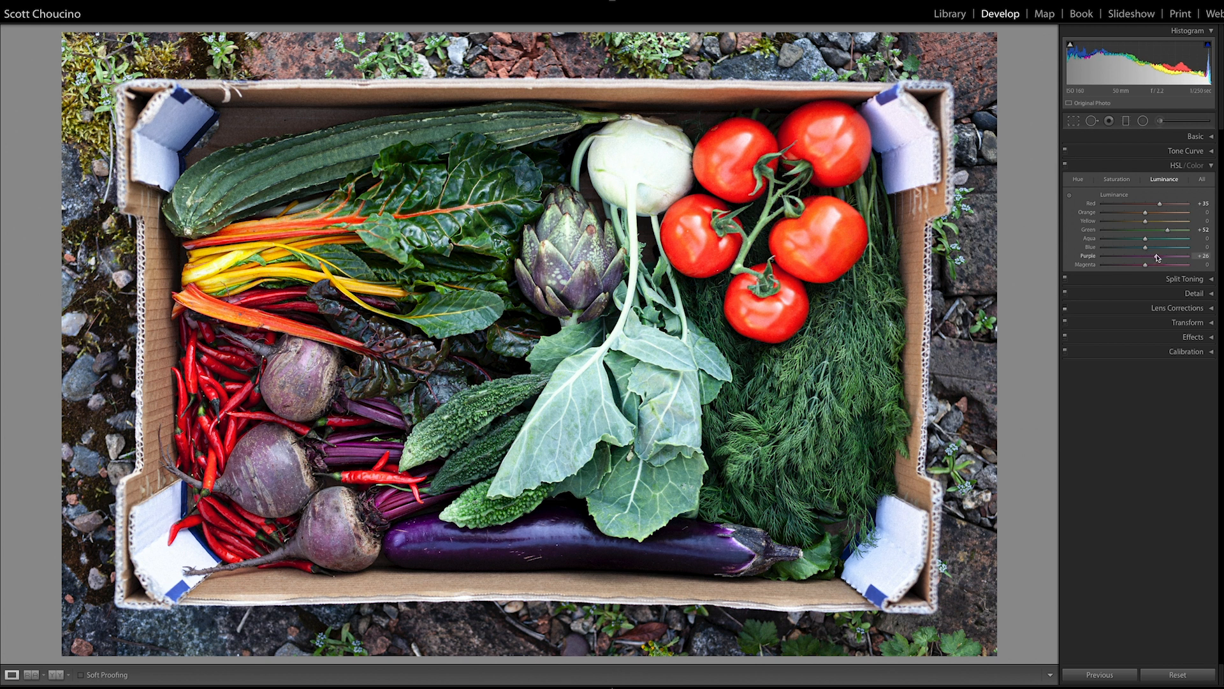
left_click(1119, 181)
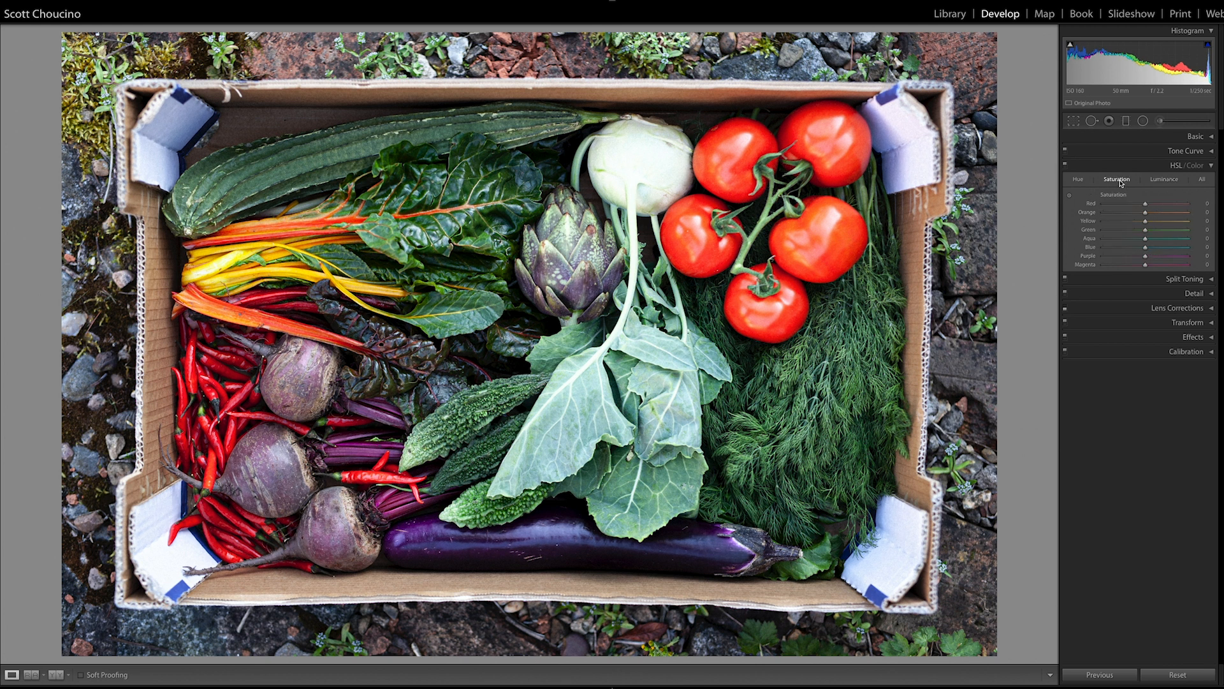
left_click_drag(1145, 203, 1162, 234)
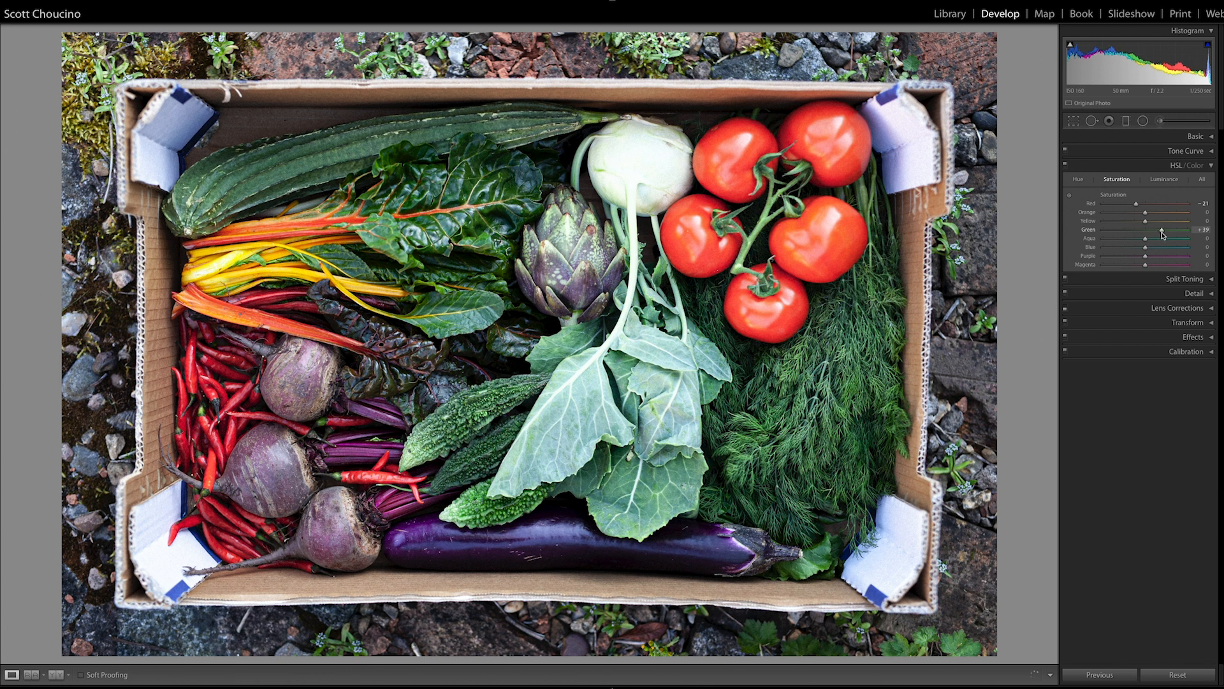
- Inspect the leaves, artichoke and beetroots up close, and compare the whole edit before and after
left_click(695, 326)
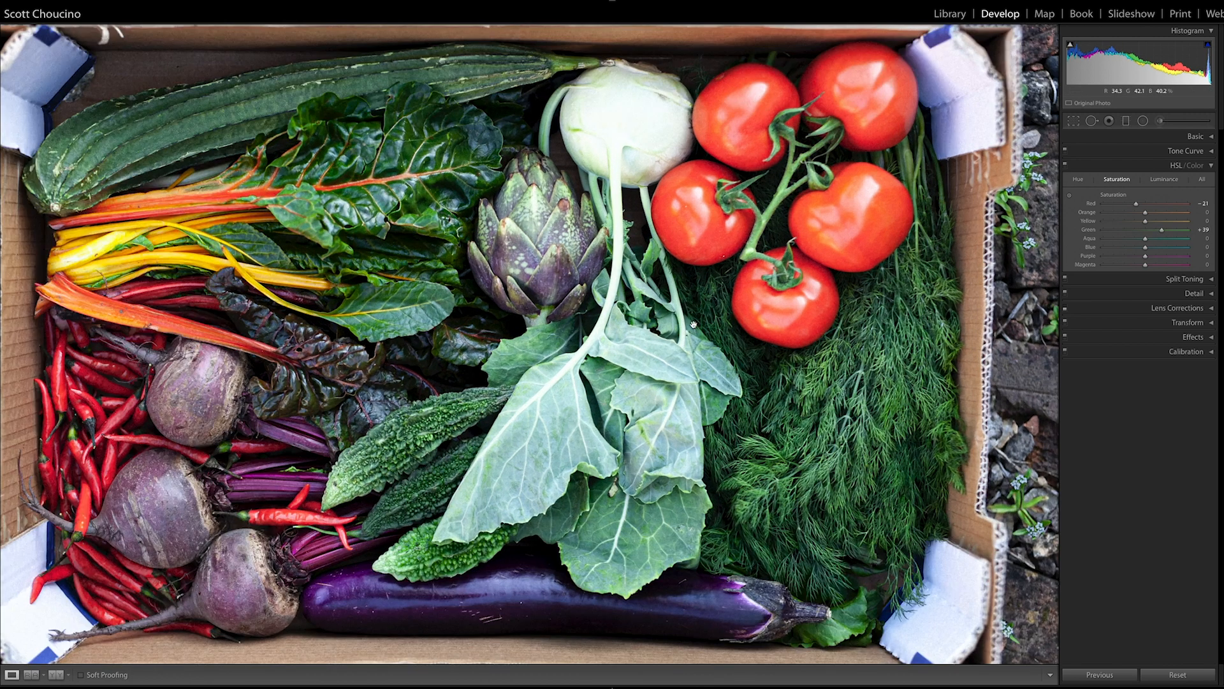
left_click_drag(563, 330, 722, 280)
left_click_drag(391, 279, 805, 298)
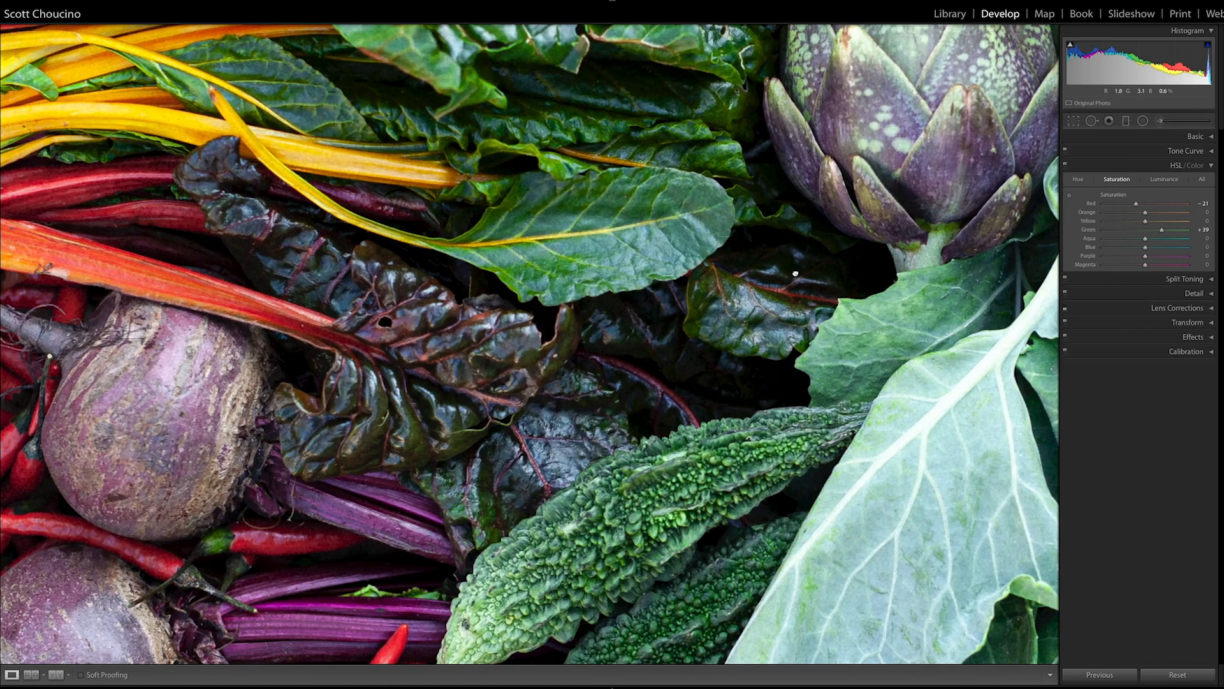
left_click_drag(271, 288, 476, 92)
left_click(475, 161)
key("backslash")
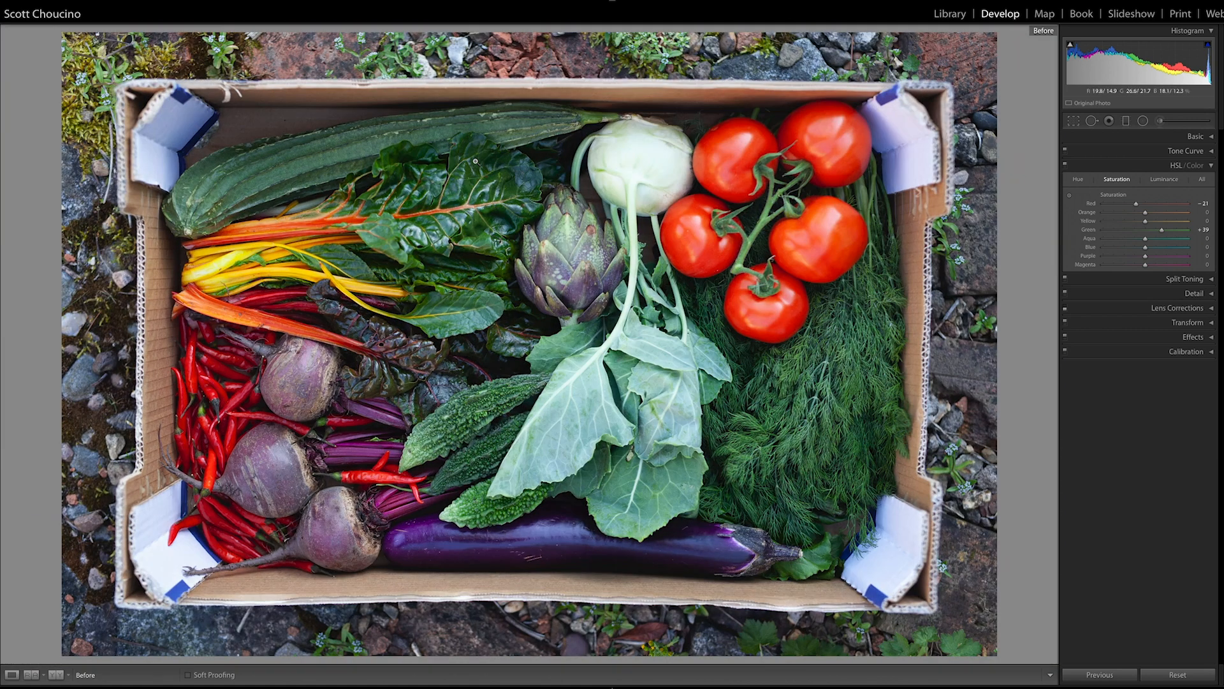
key("backslash")
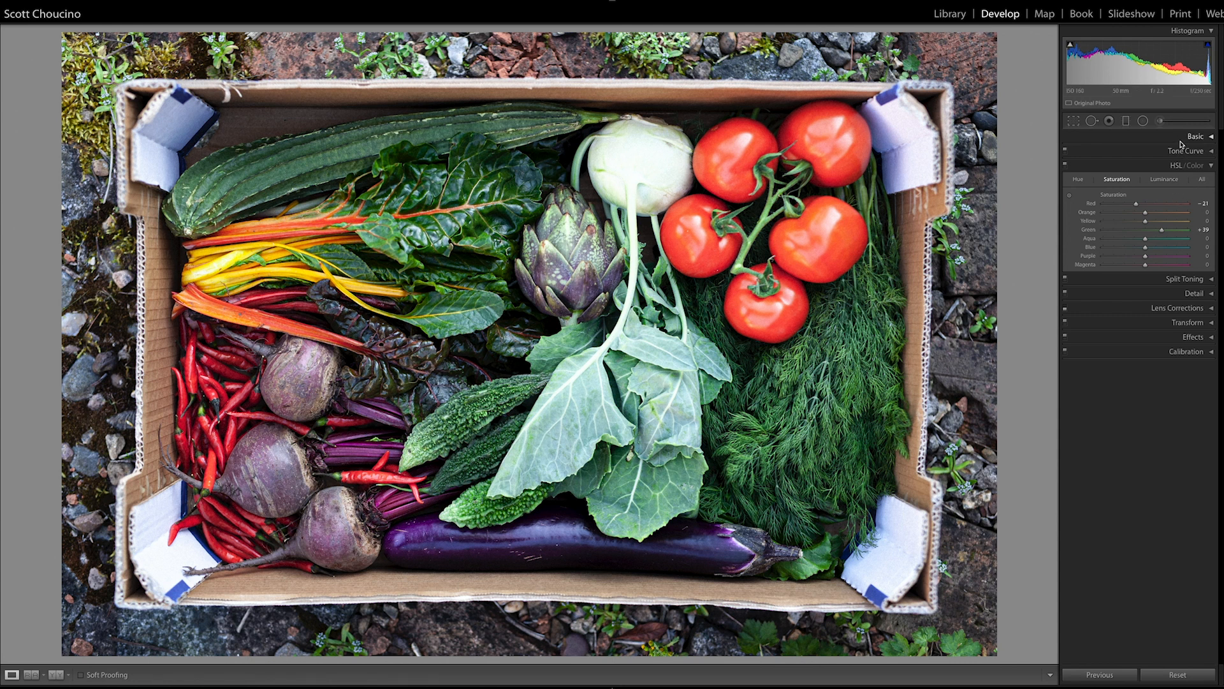
- Collapse the HSL section and return to the Basic adjustments to set Texture to +20
left_click(1142, 166)
left_click(1144, 139)
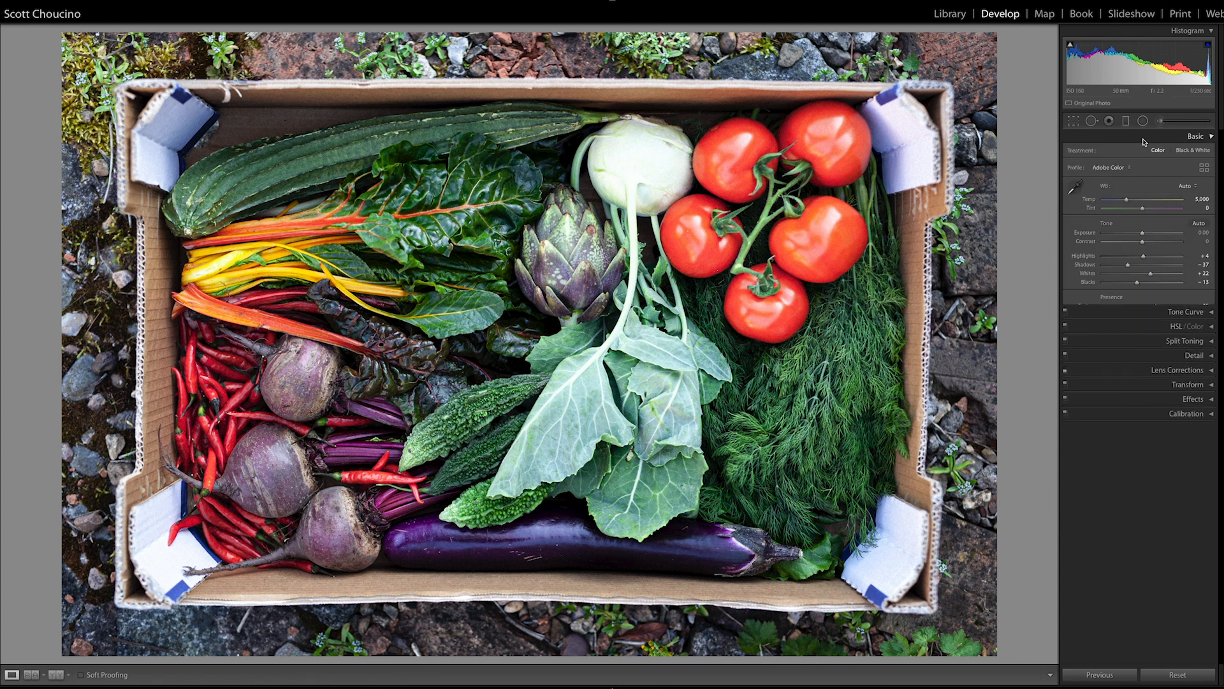
left_click_drag(1150, 309, 1151, 309)
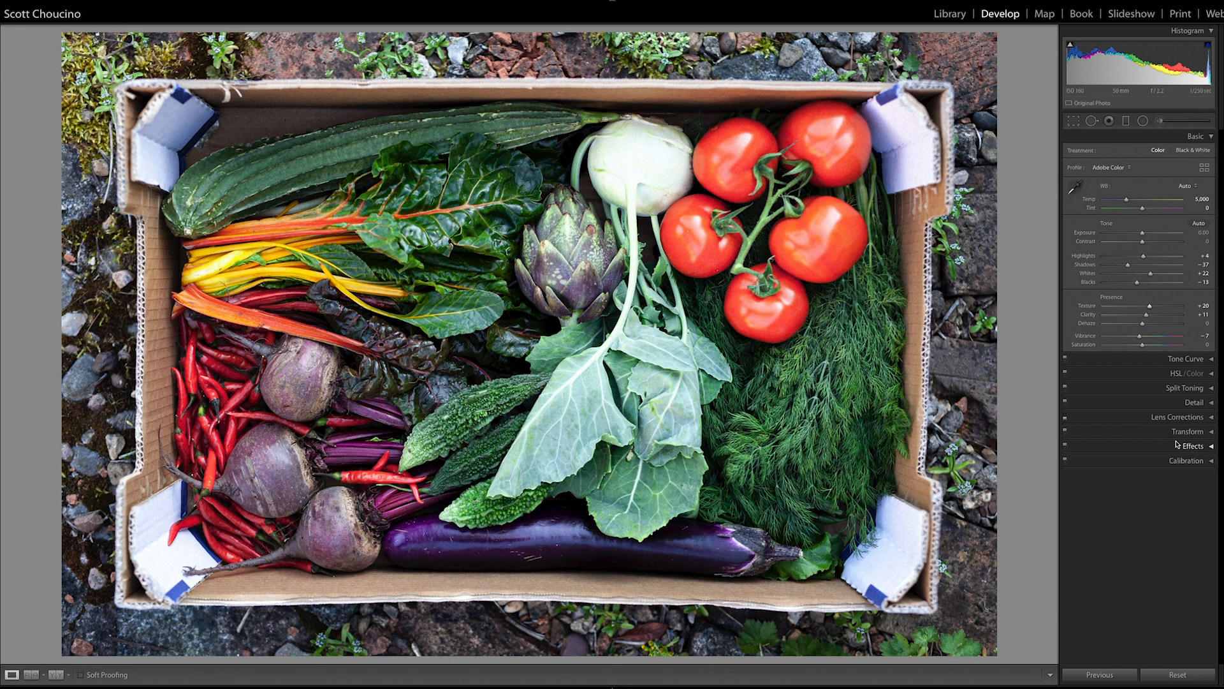
- Switch the Lens Corrections back on, keeping Remove Chromatic Aberration enabled and disabling Profile Corrections
left_click(1162, 420)
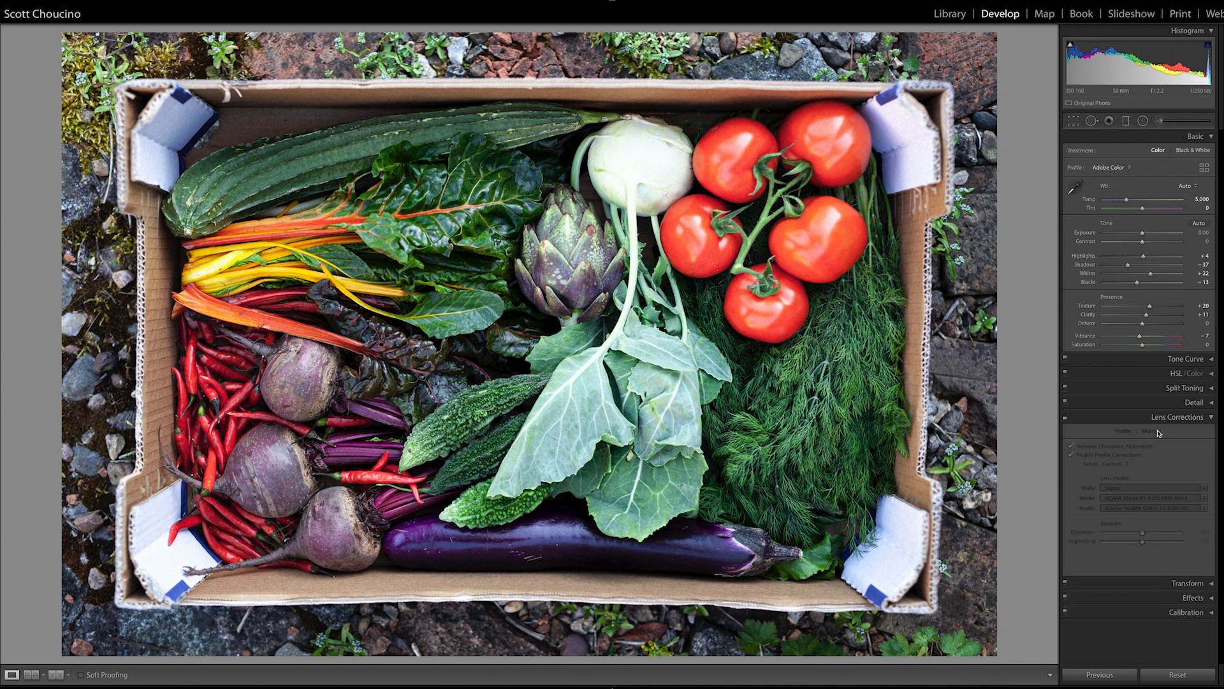
left_click(1065, 421)
left_click(1071, 455)
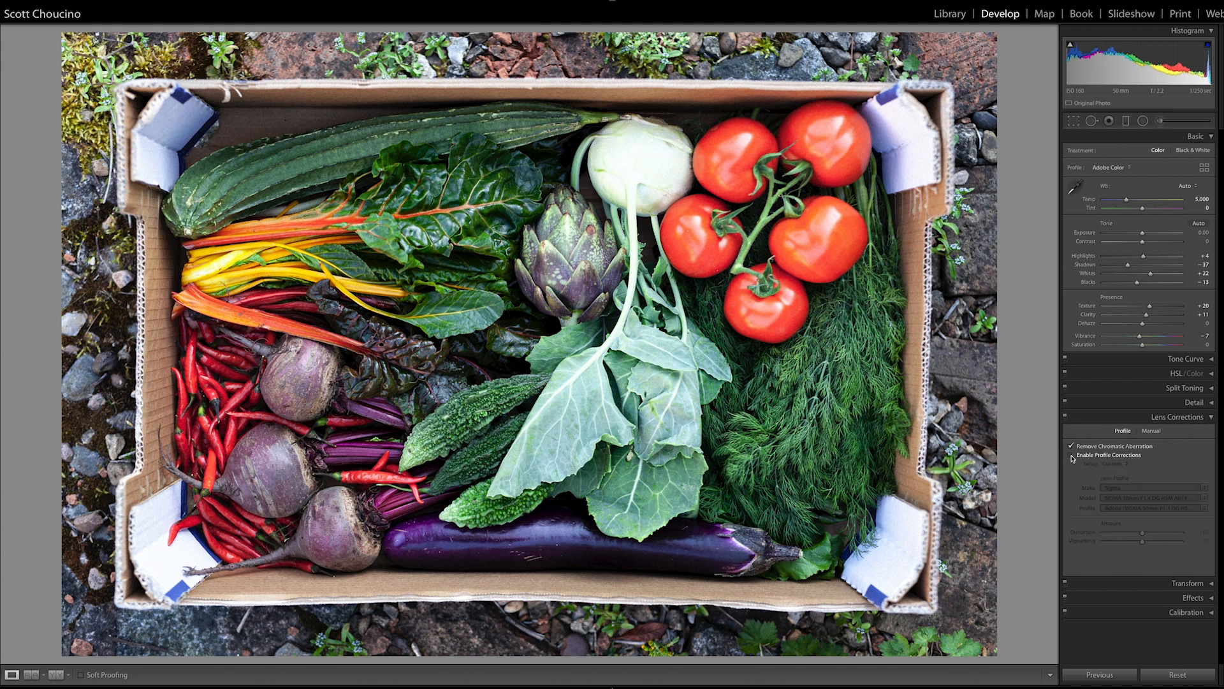
- Add a manual lens vignette with Amount -69 and Midpoint 40, and return to the lens profile options
left_click(1151, 431)
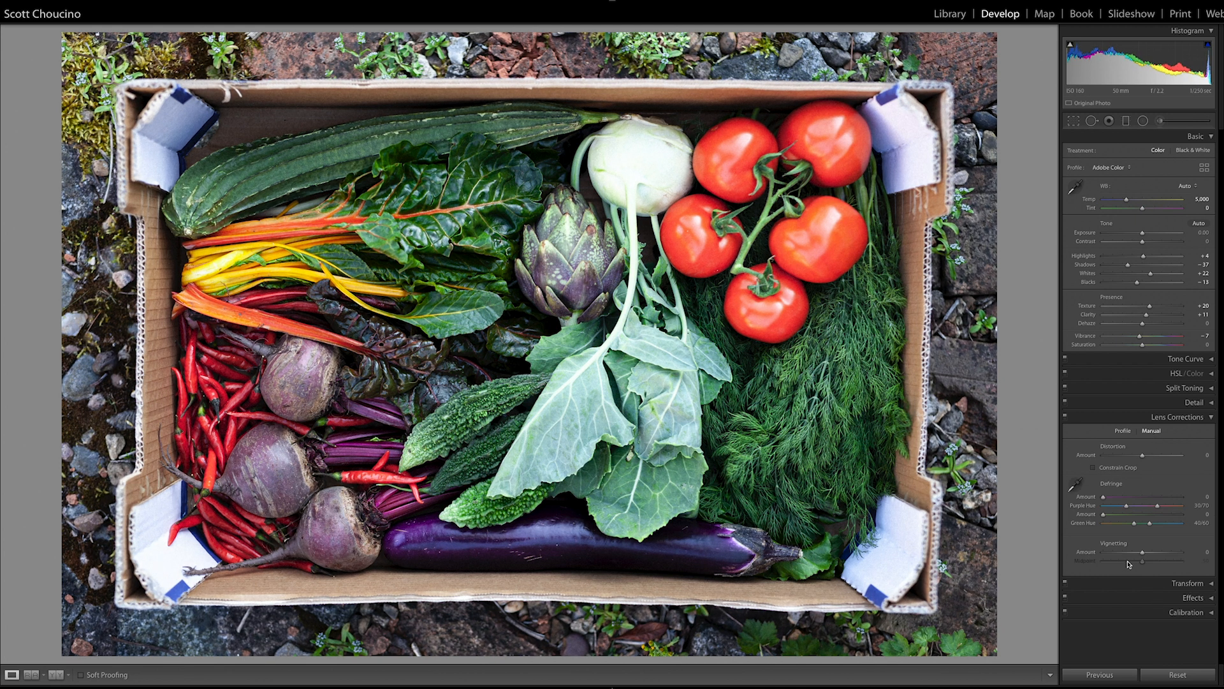
left_click_drag(1130, 552, 1116, 554)
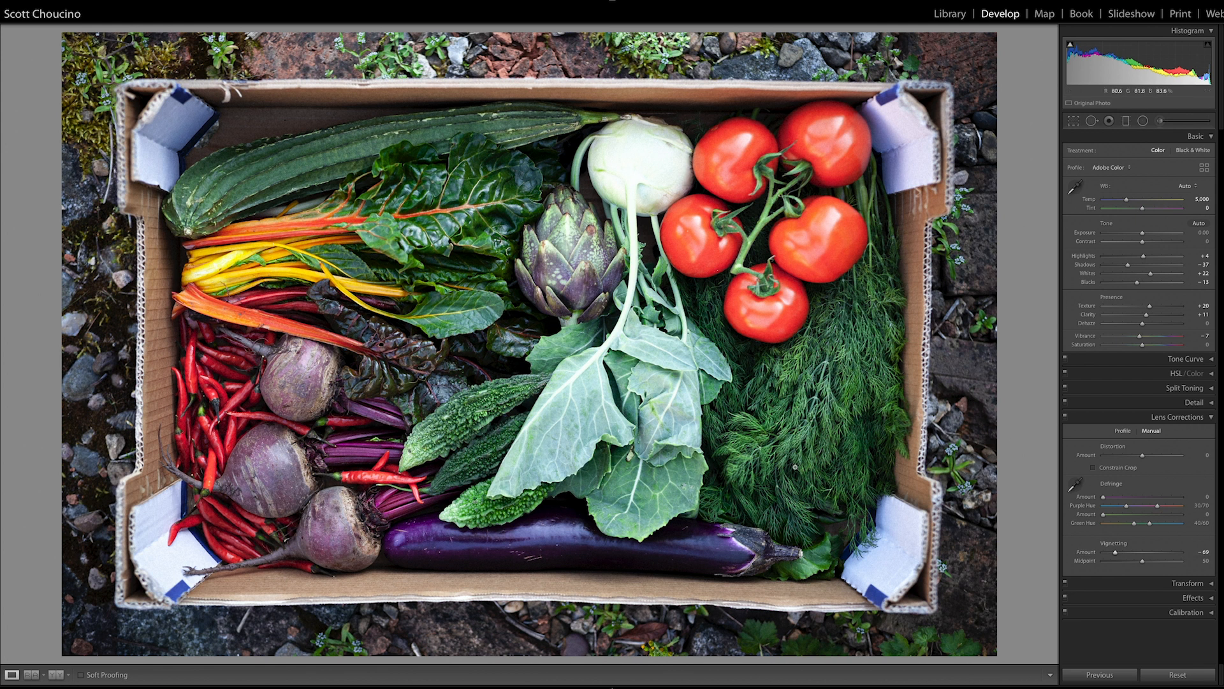
left_click_drag(1133, 565, 1135, 563)
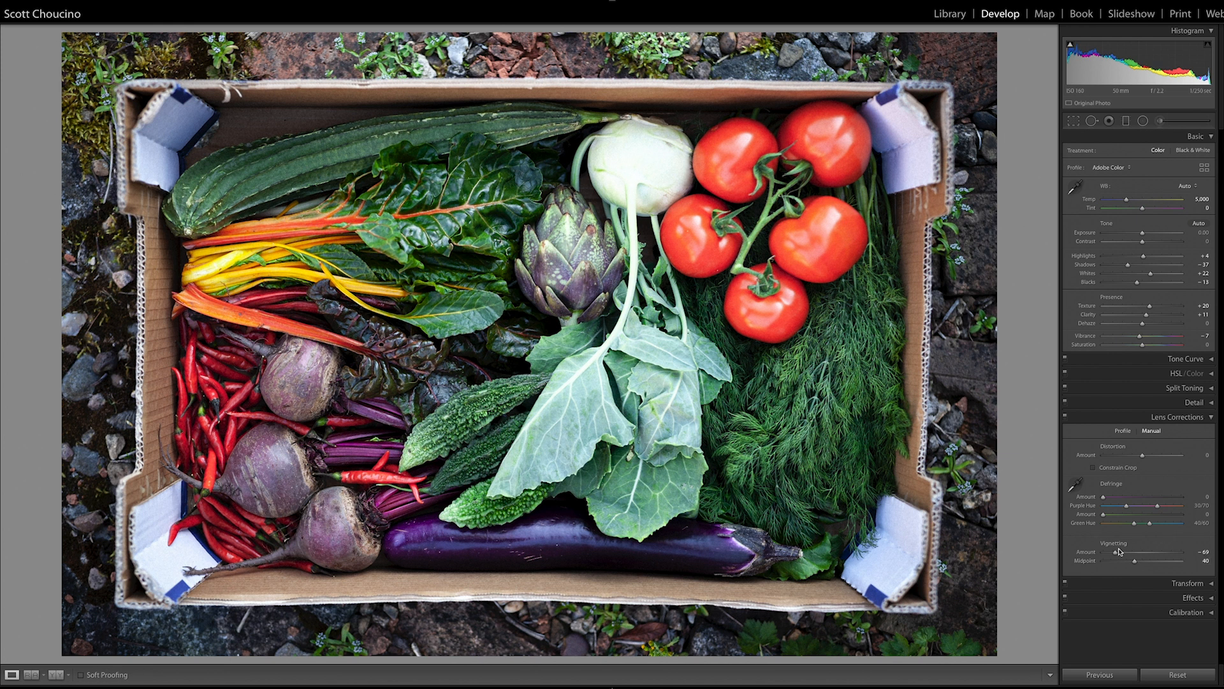
left_click(1123, 430)
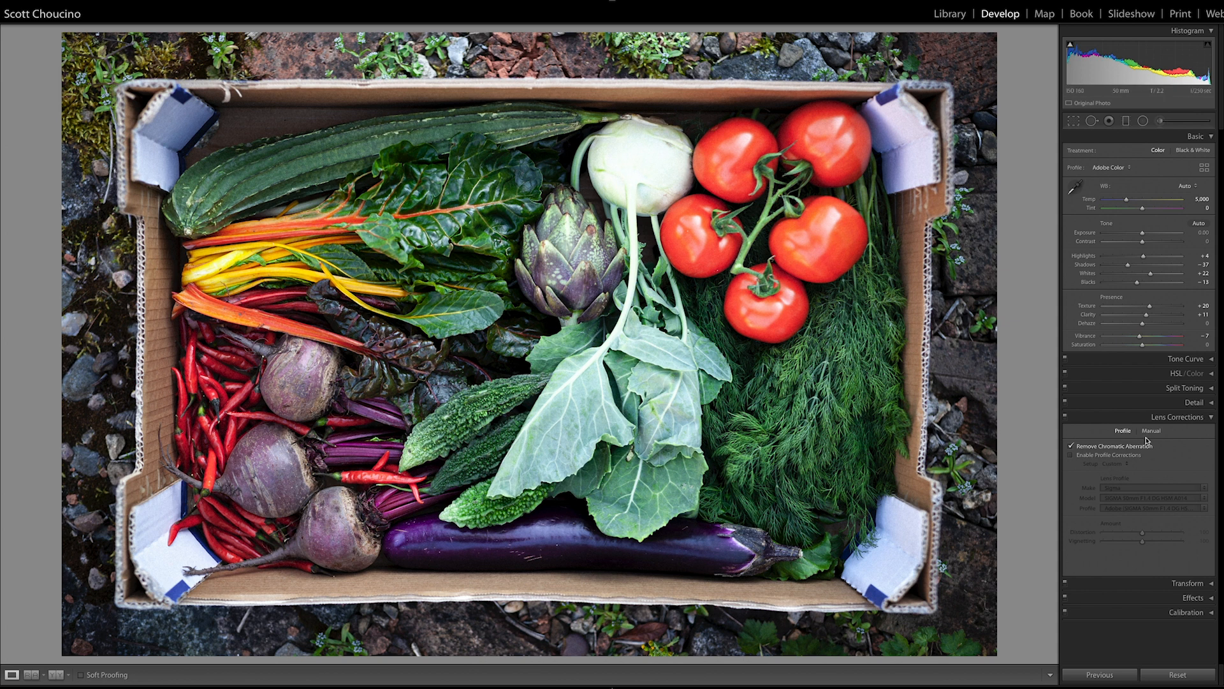
- Examine the eggplant, beetroots and chillies up close for areas that need retouching
left_click(862, 371)
left_click_drag(220, 377, 715, 160)
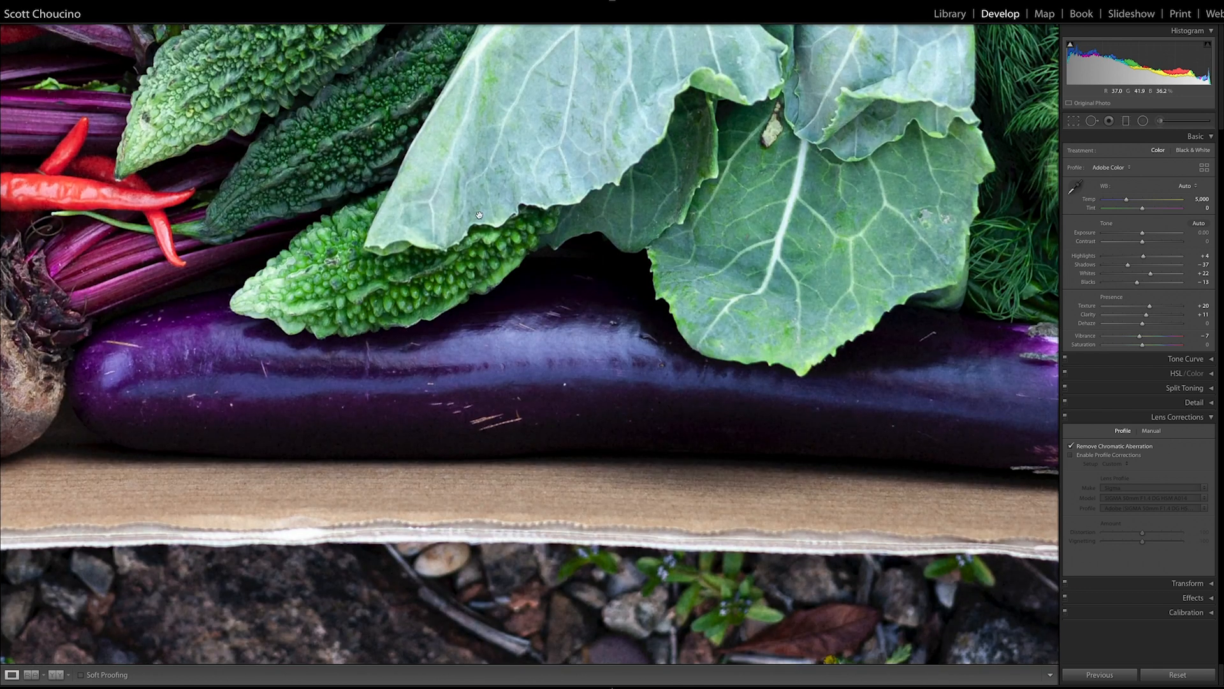
left_click_drag(479, 215, 899, 255)
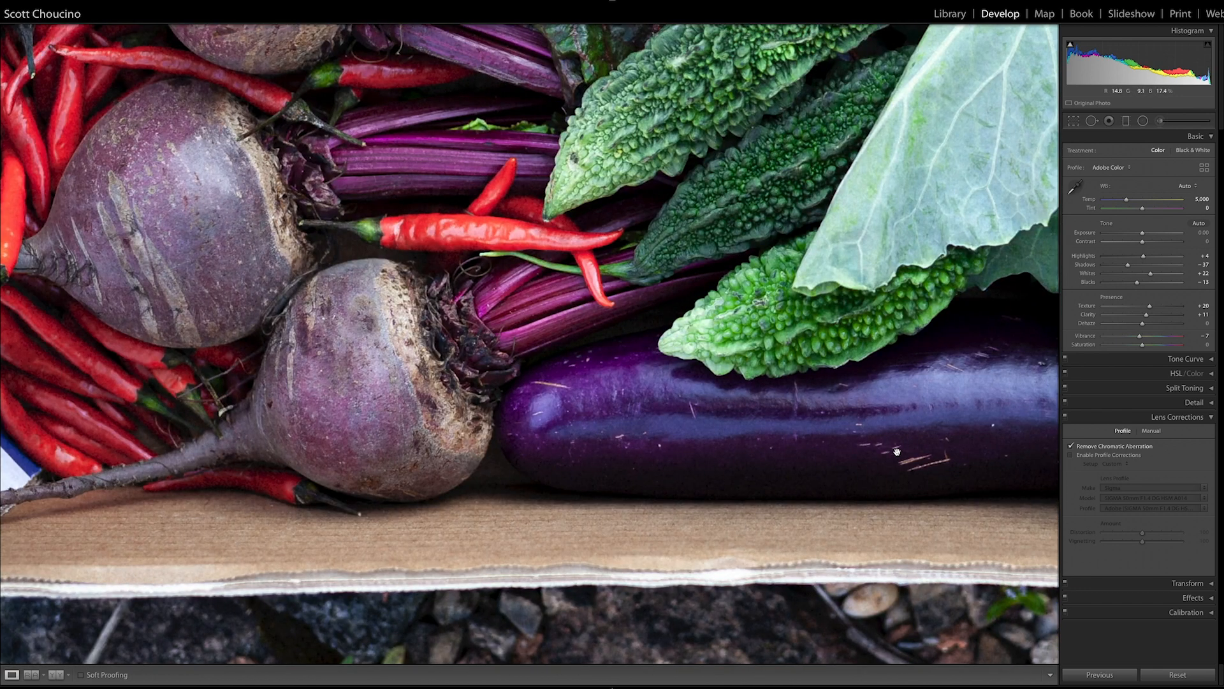
left_click(856, 445)
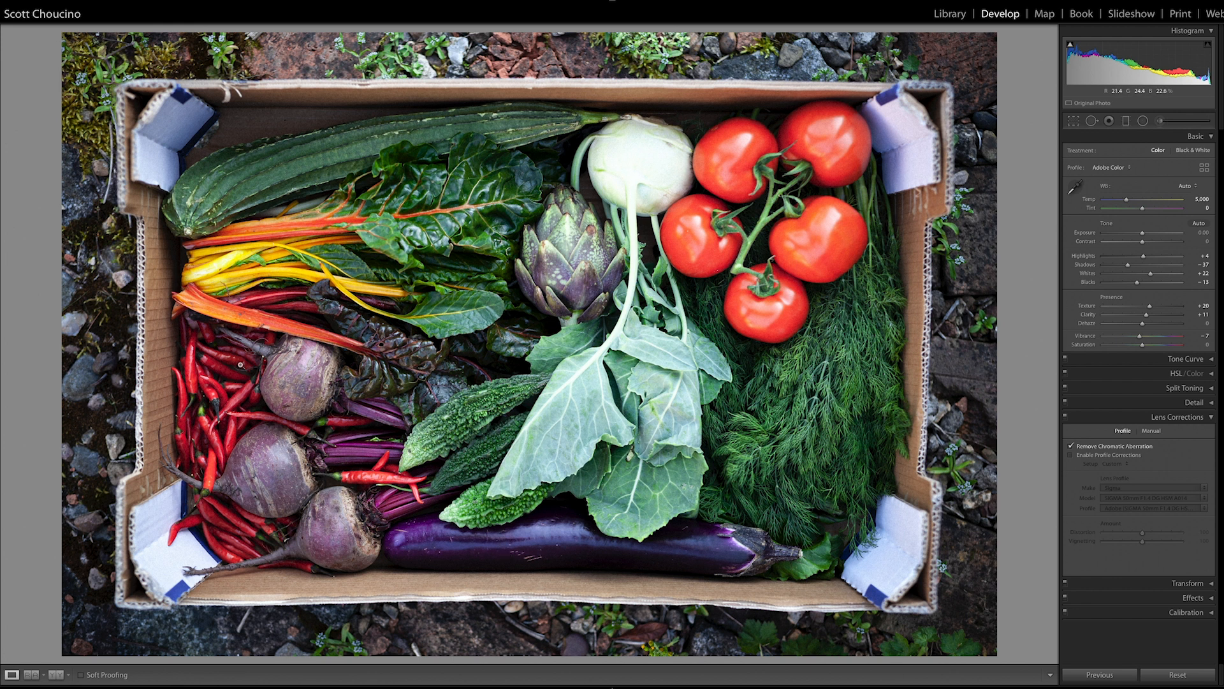
- Paint a new Adjustment Brush mask over the chillies and beetroots with Clarity reset, Exposure 0.52 and brush size 13
left_click(1160, 121)
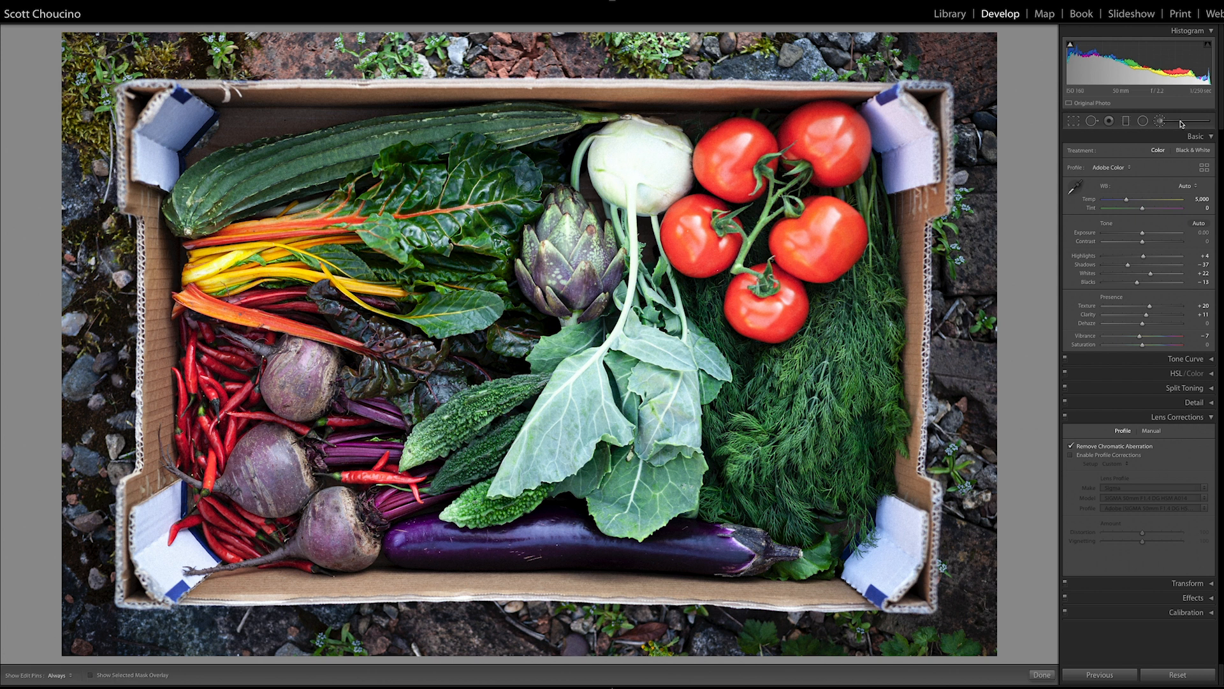
double_click(1091, 246)
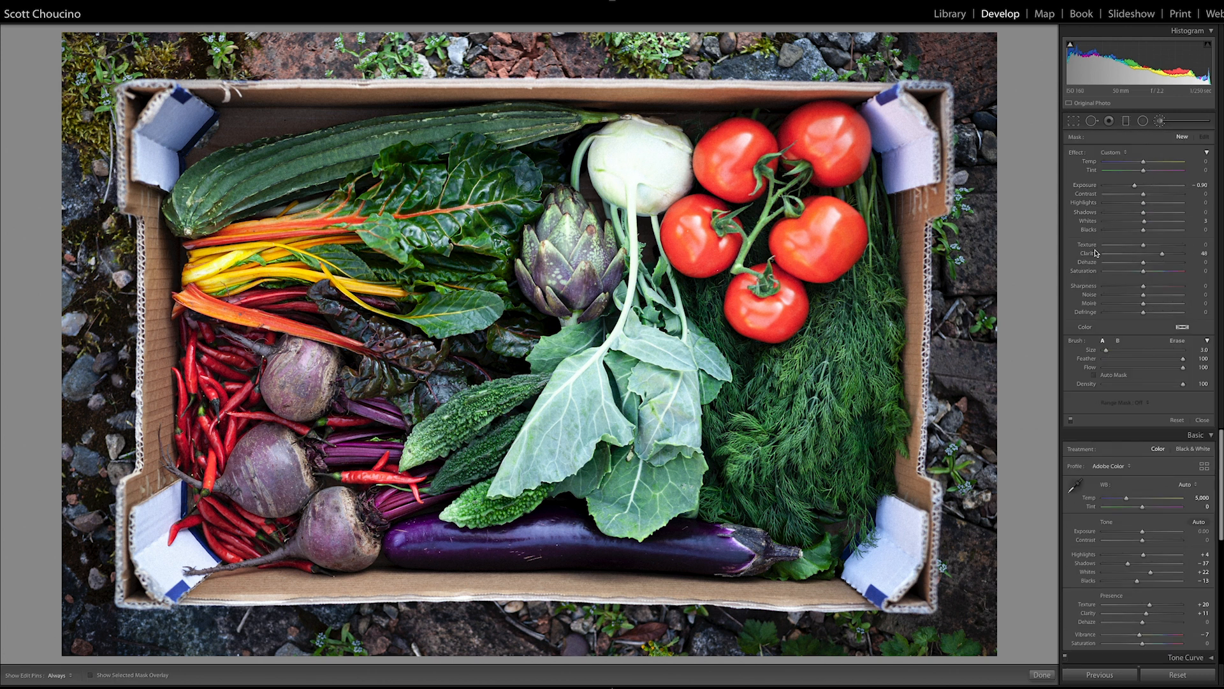
left_click_drag(1134, 185, 1148, 188)
scroll(206, 387, "up", 10)
left_click_drag(219, 360, 255, 430)
key("h")
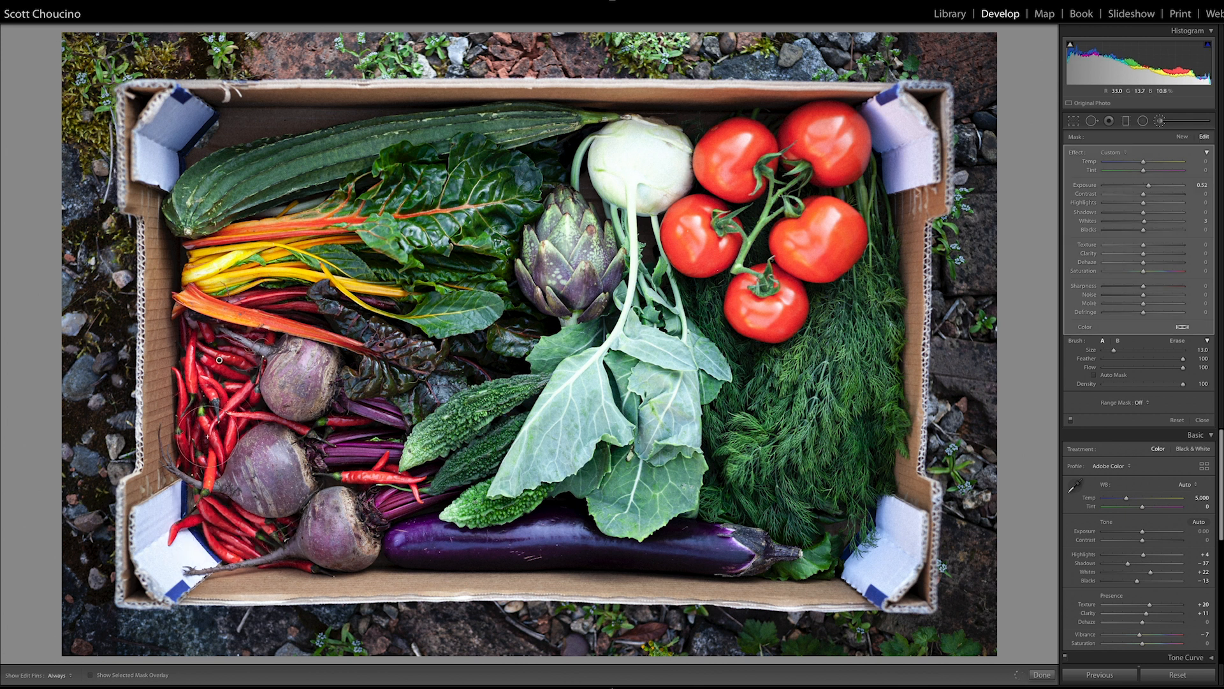
key("h")
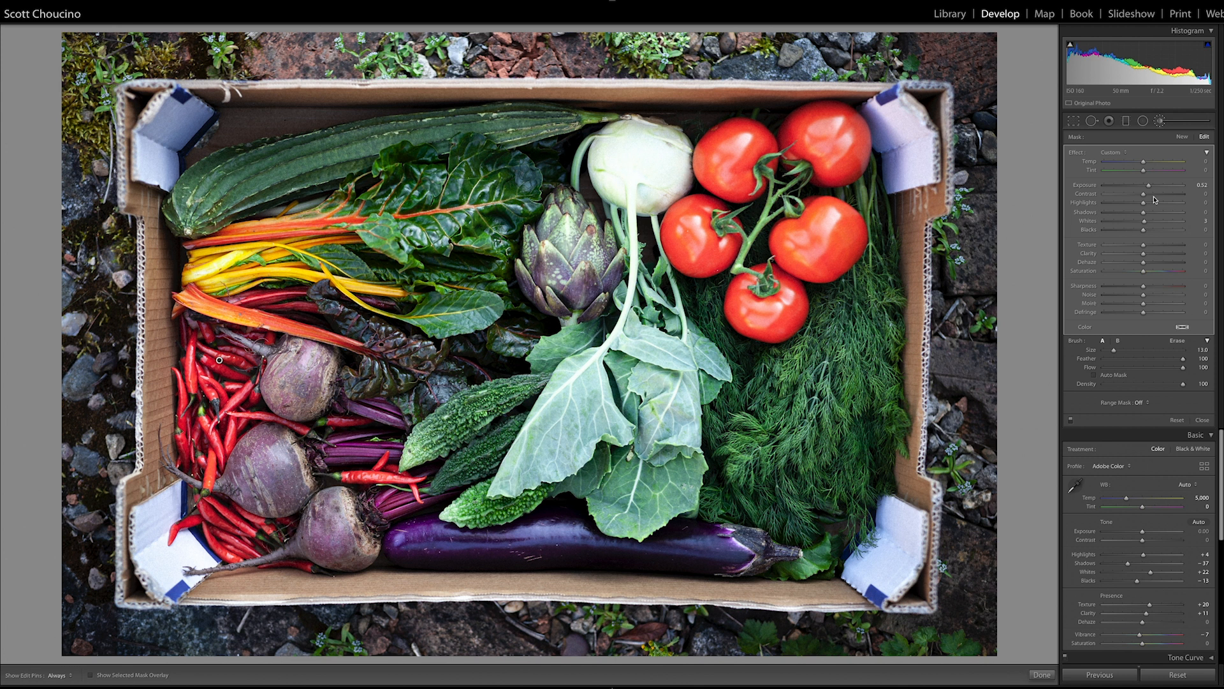
- Set the chilli brush mask's Shadows to 37, lower its Exposure slightly, and finish the local adjustment
left_click(1158, 213)
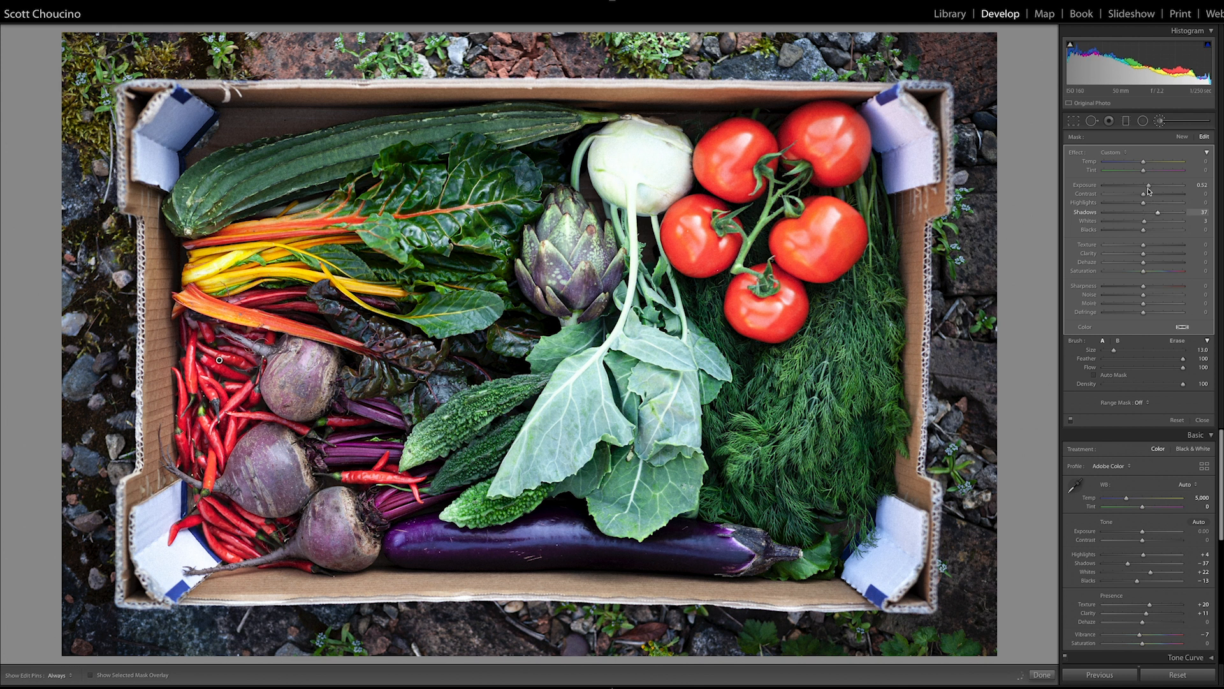
left_click_drag(1148, 188, 1148, 189)
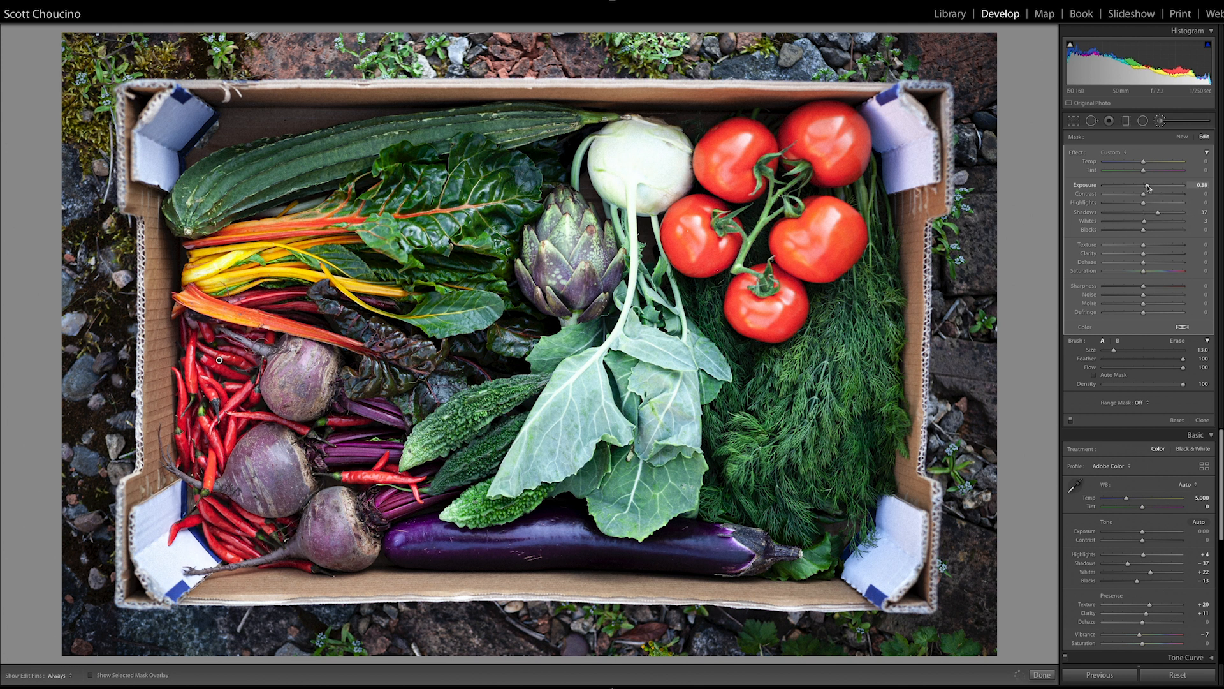
key("k")
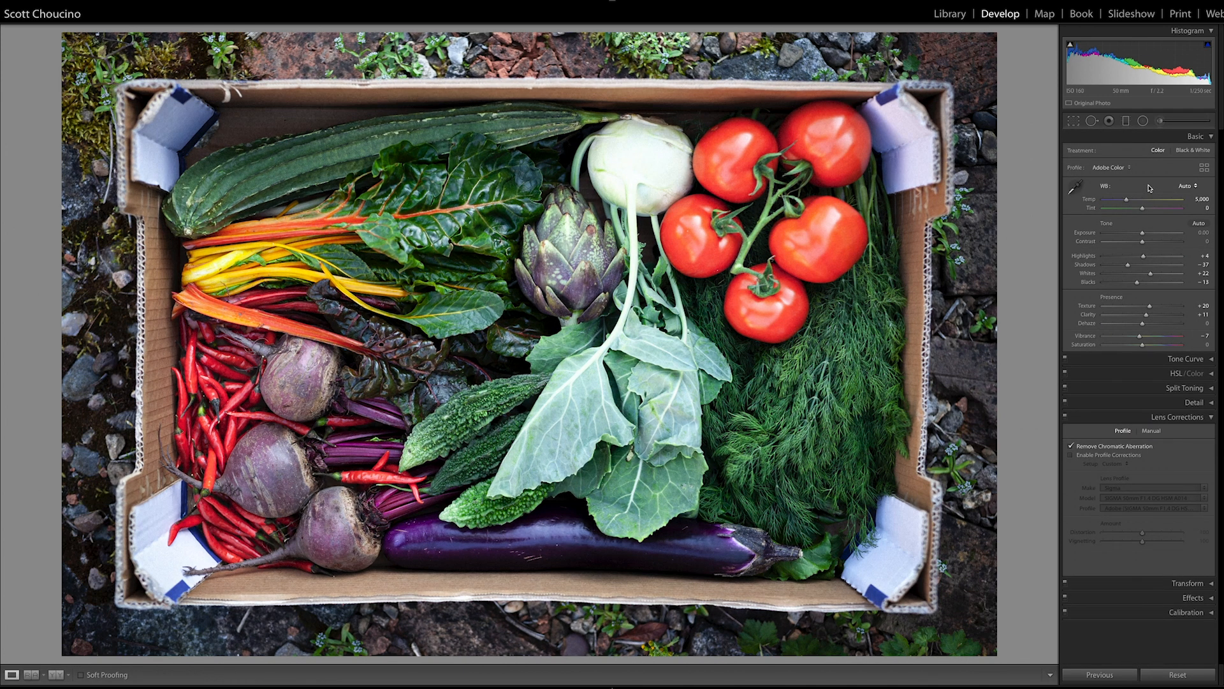
- Open the edited photo in Adobe Photoshop 2020 and duplicate the Background layer
right_click(685, 408)
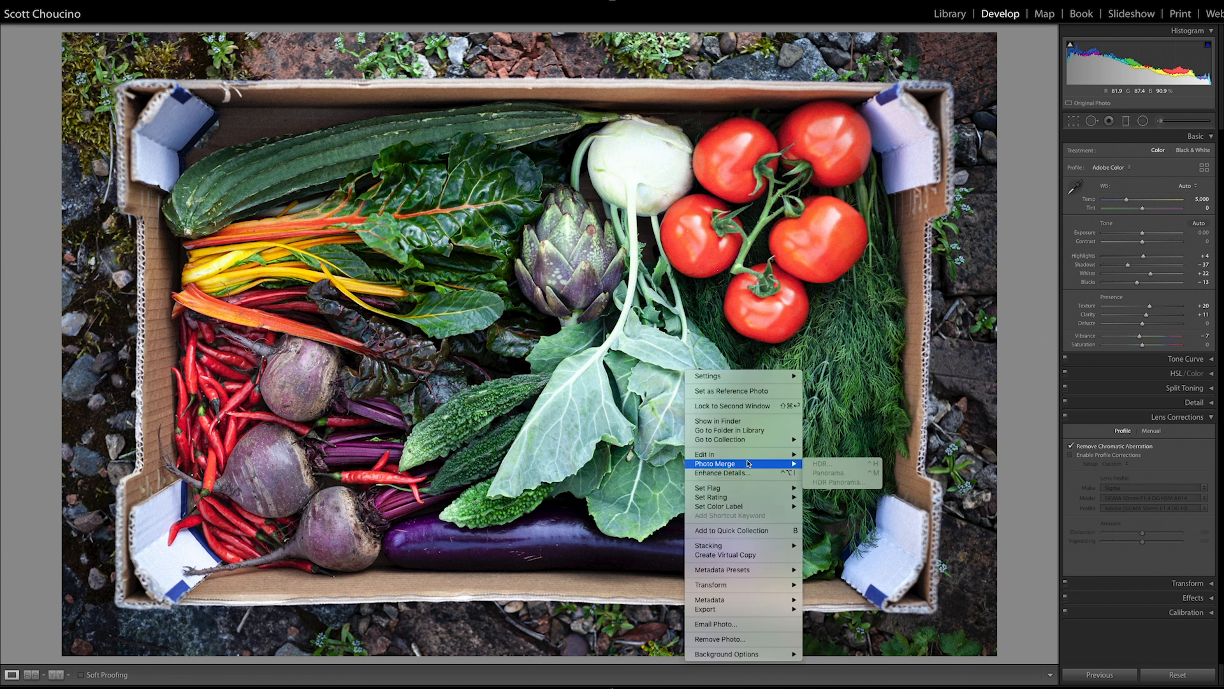
left_click(818, 454)
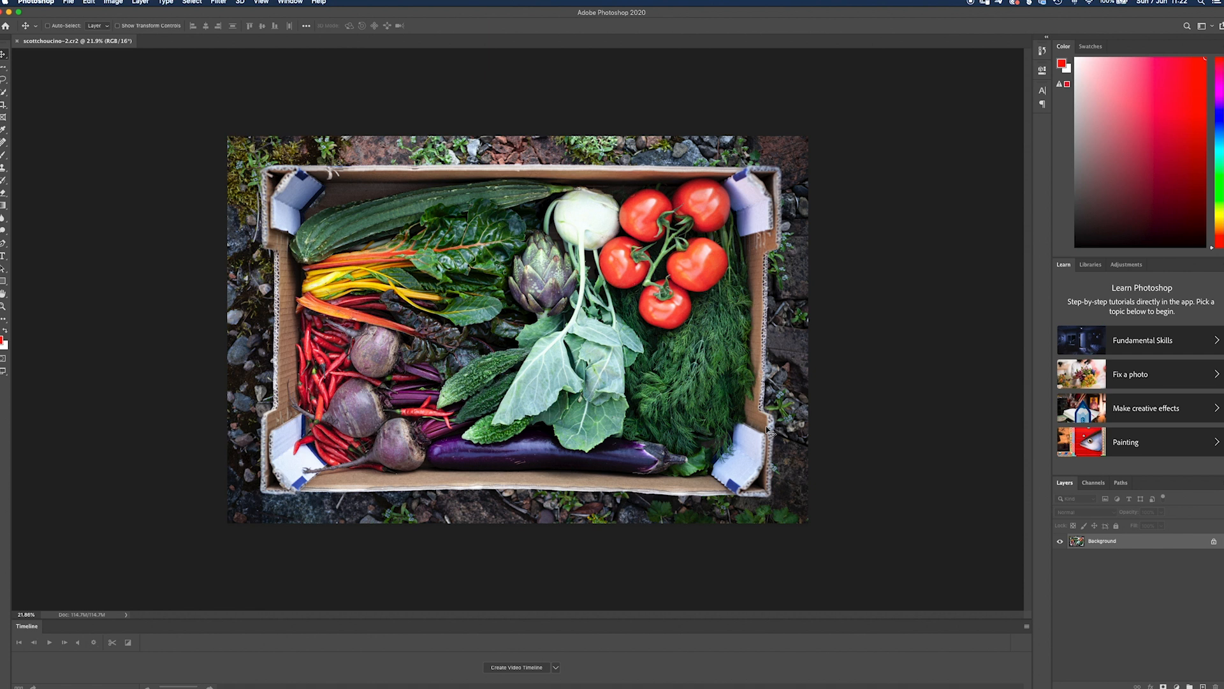
key("super+j")
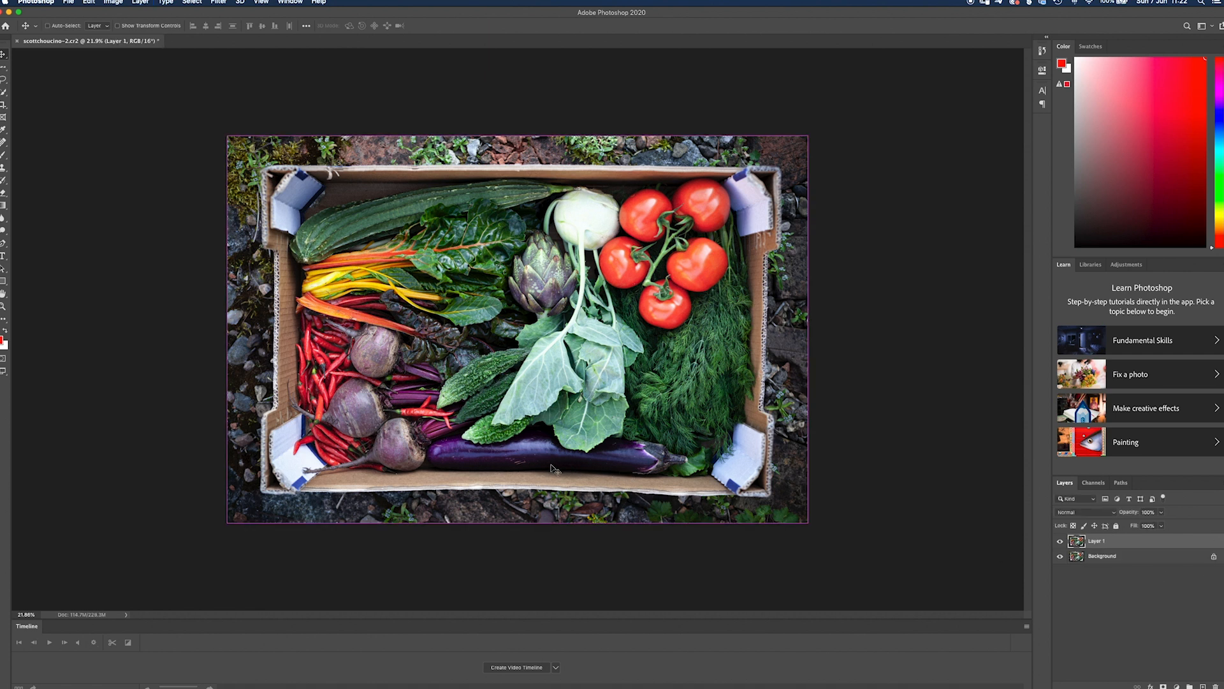
- Remove the long scratches on the lower part of the eggplant with a smaller Content-Aware Spot Healing Brush, size 25
scroll(552, 466, "up", 15)
scroll(551, 466, "down", 8)
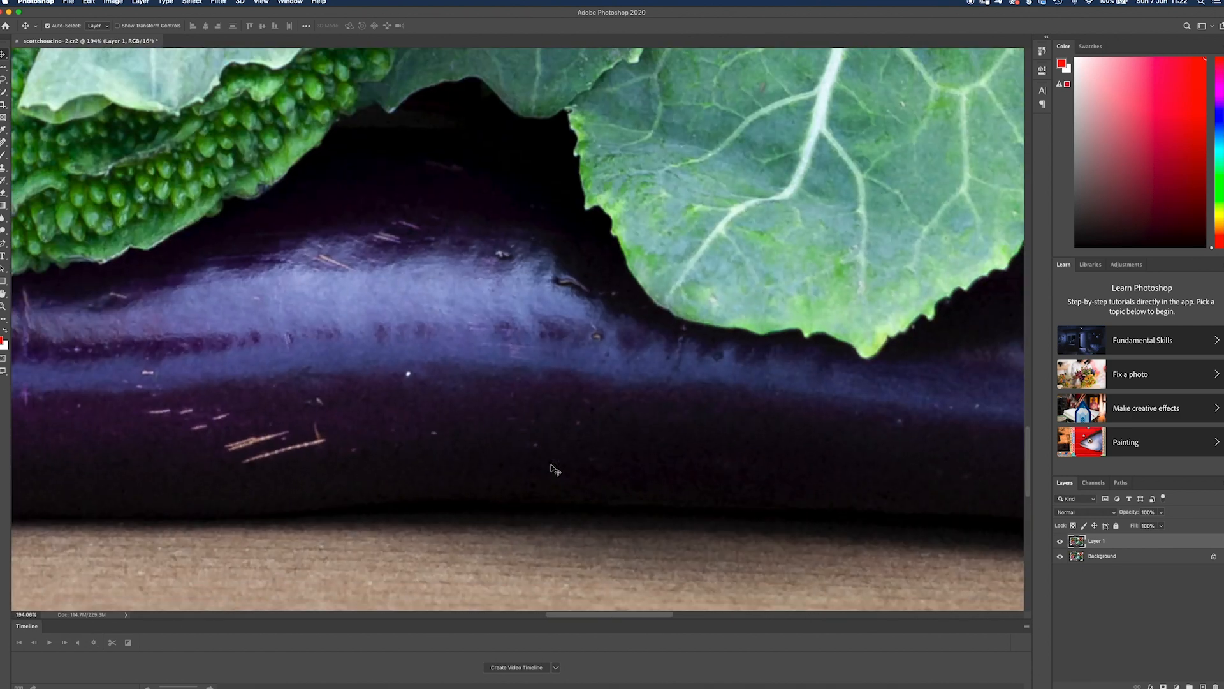
key("j")
scroll(319, 440, "down", 2)
key("bracketleft")
key("bracketleft")
key("bracketleft")
key("bracketleft")
key("bracketleft")
mouse_move(322, 413)
left_mouse_down()
mouse_move(245, 435)
mouse_move(291, 410)
mouse_move(348, 402)
left_mouse_up()
left_click_drag(177, 396, 229, 388)
left_click_drag(155, 376, 315, 385)
- Heal the remaining small specks on the eggplant and the scratches along its upper highlight
left_click(319, 423)
left_click(356, 422)
left_click(407, 347)
left_click(148, 345)
left_click(136, 356)
mouse_move(325, 233)
left_mouse_down()
mouse_move(381, 239)
mouse_move(404, 204)
left_mouse_up()
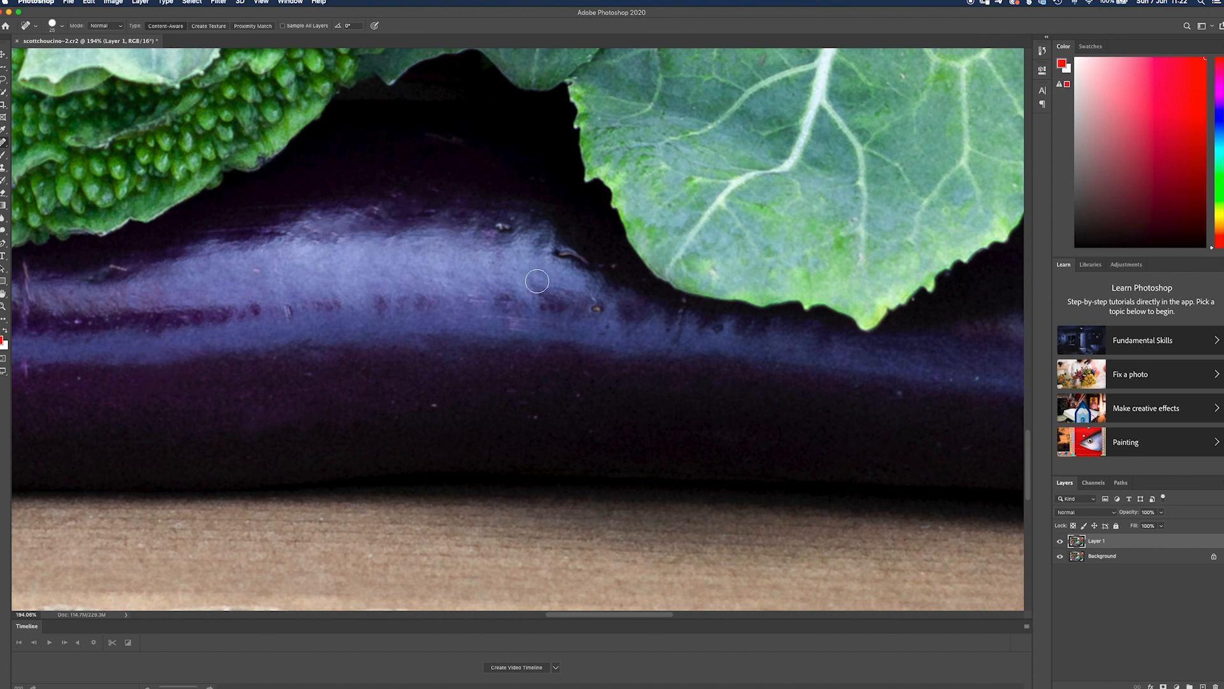
- Heal the dark specks and scratches along the middle of the eggplant's glossy highlight on the duplicate layer
left_click(596, 308)
left_click_drag(581, 260, 555, 252)
left_click(501, 227)
scroll(501, 227, "left", 10)
left_click_drag(126, 332, 120, 301)
left_click_drag(327, 260, 324, 381)
left_click(413, 268)
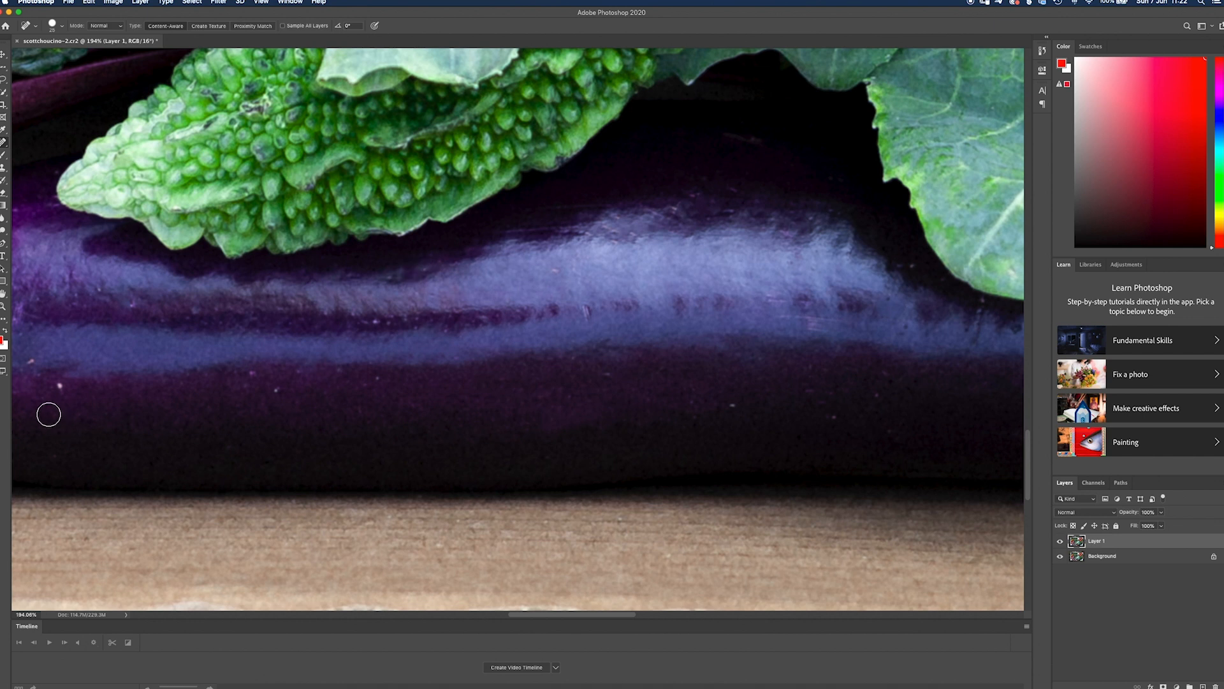
- Heal the scratches and pale specks on the eggplant's rounded end and a mark on its upper side near the leaf
scroll(379, 416, "left", 8)
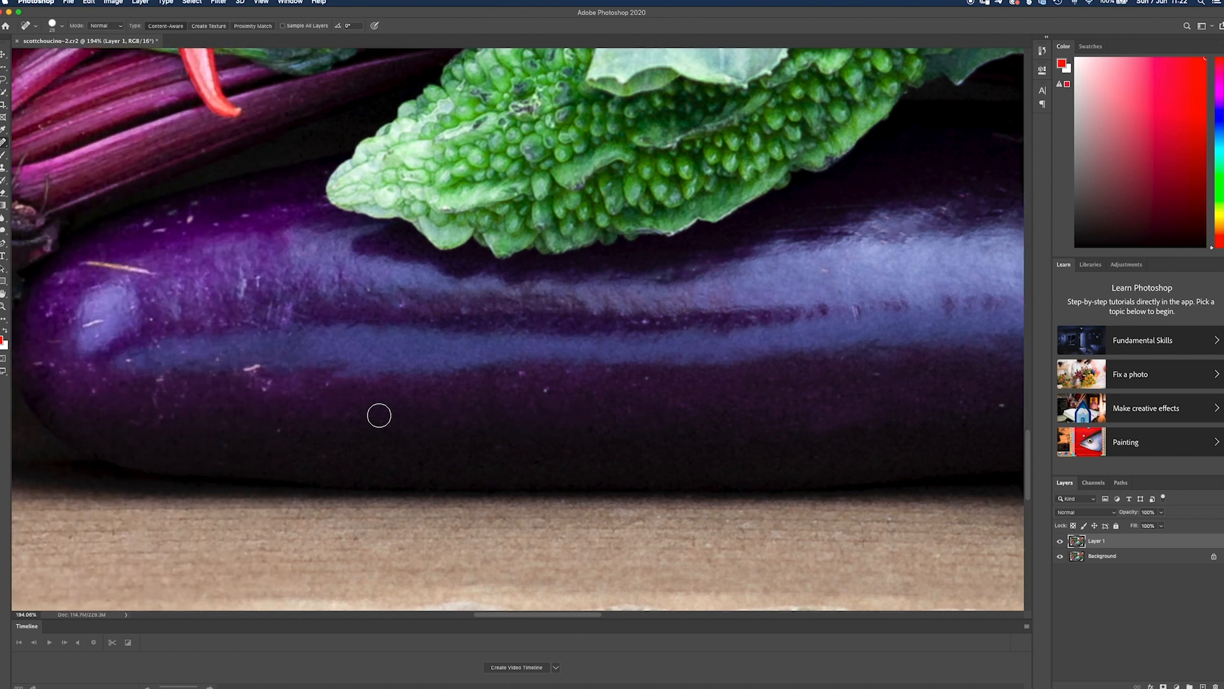
scroll(379, 416, "left", 1)
left_click_drag(104, 266, 181, 276)
left_click_drag(257, 362, 274, 367)
left_click_drag(103, 324, 118, 321)
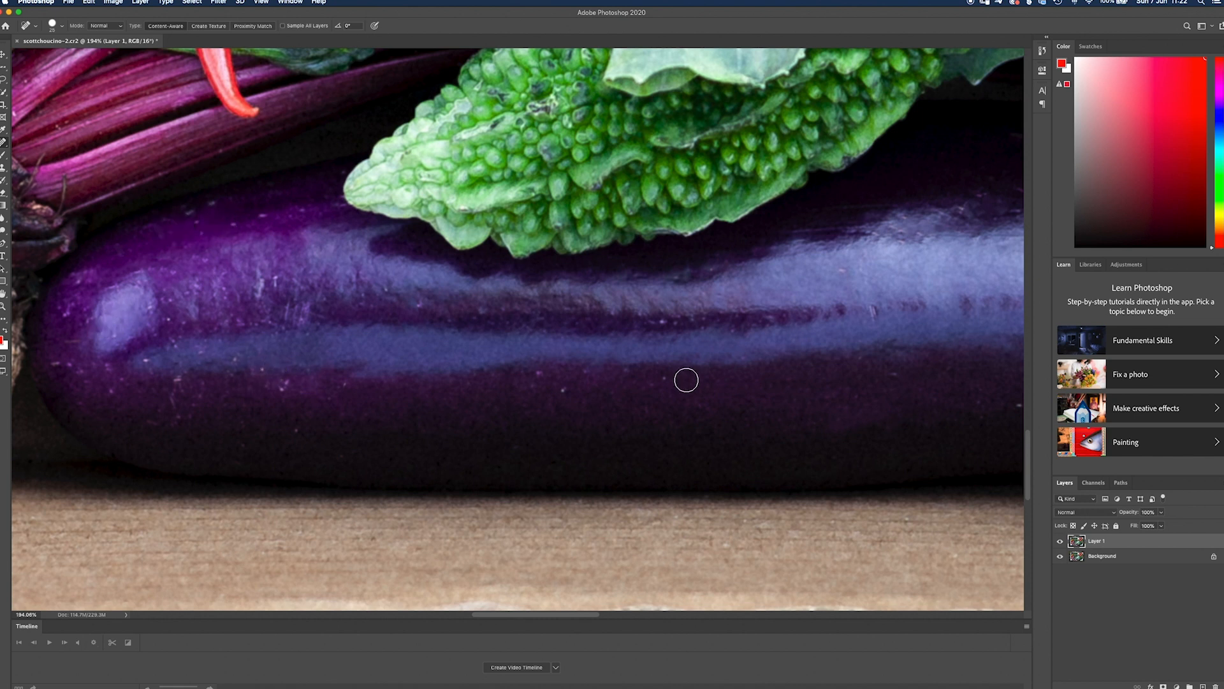
scroll(687, 380, "right", 10)
scroll(683, 377, "left", 3)
left_click_drag(599, 244, 560, 273)
- Close the retouched document, saving it as scottchoucino-2-Edit.tif, and switch back to Lightroom
left_click(17, 41)
left_click(693, 218)
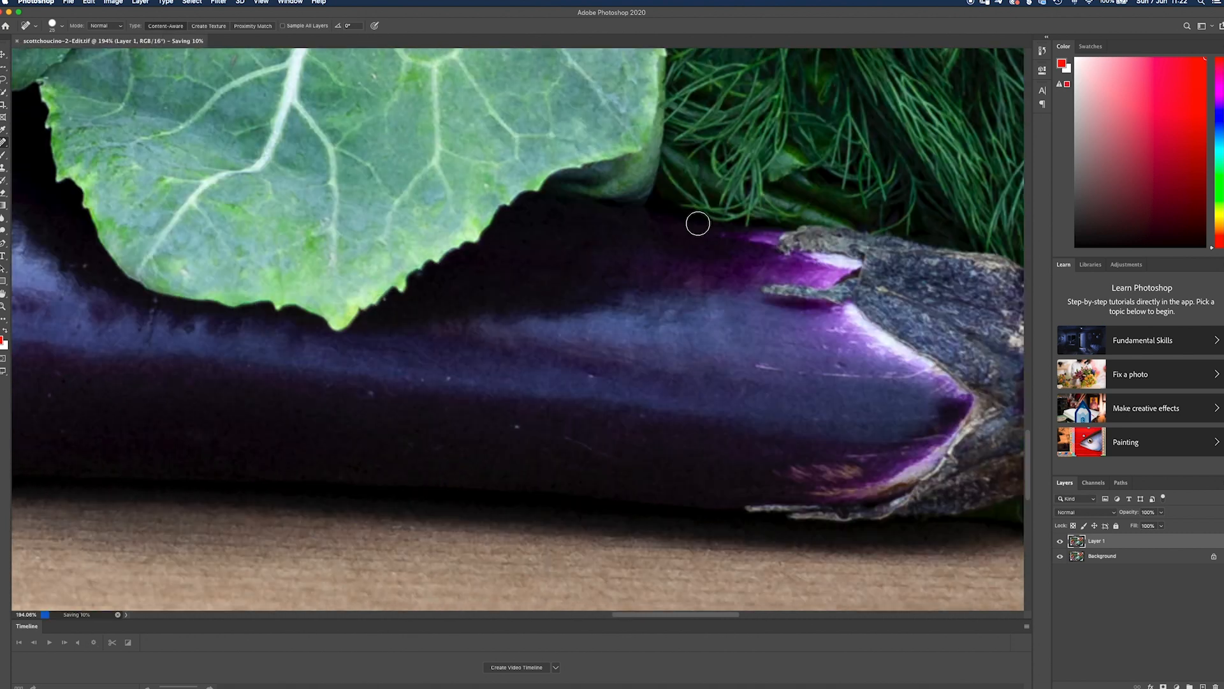
mouse_move(770, 686)
left_click(792, 668)
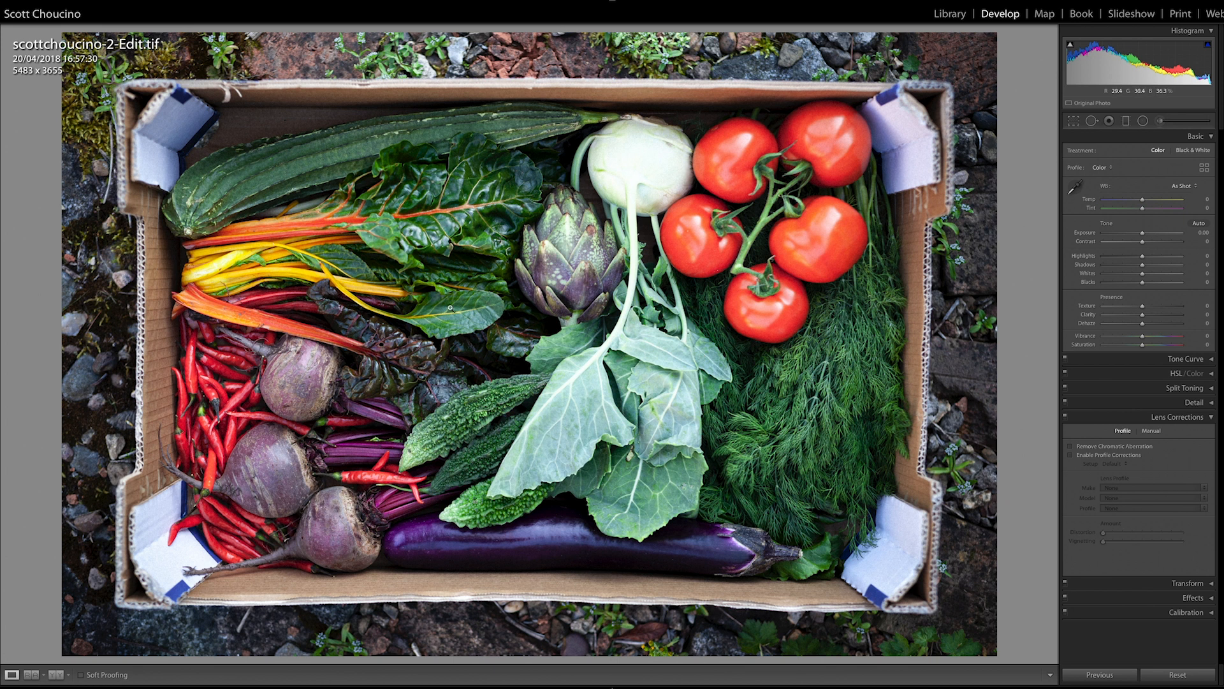
- Inspect the retouched photo up close and heal a blemish on the tomato beside the kohlrabi with Spot Removal
left_click(577, 271)
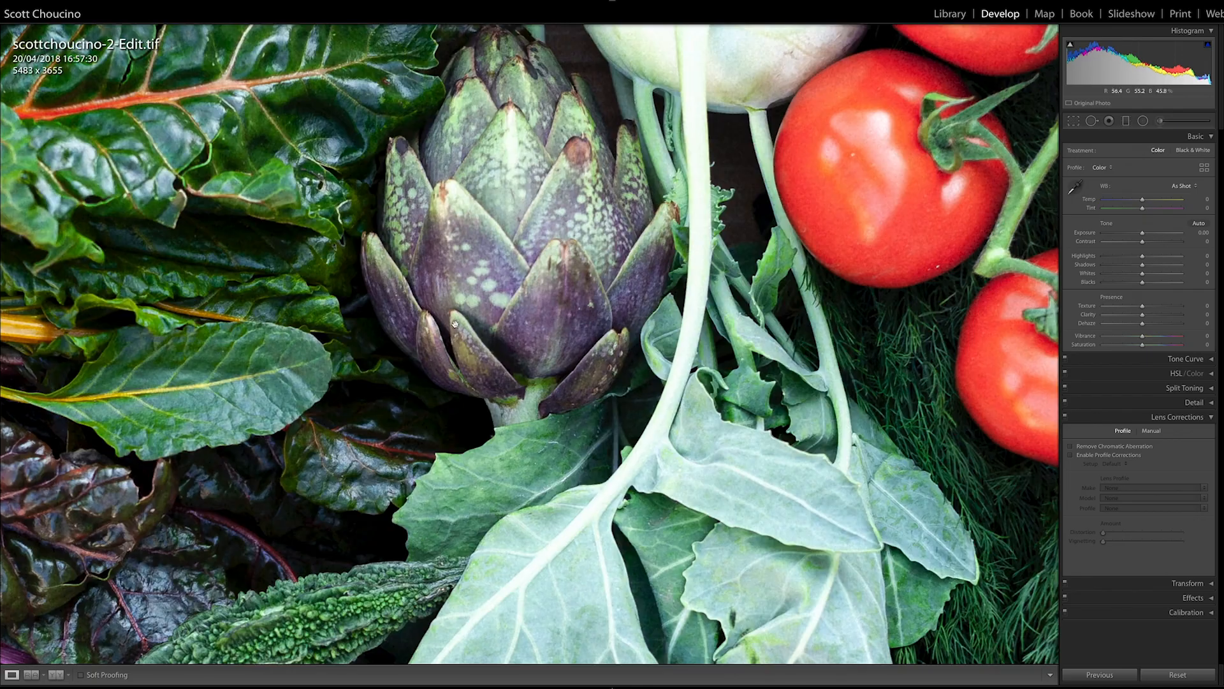
left_click_drag(455, 324, 611, 408)
left_click_drag(888, 333, 609, 382)
left_click(609, 382)
left_click(721, 128)
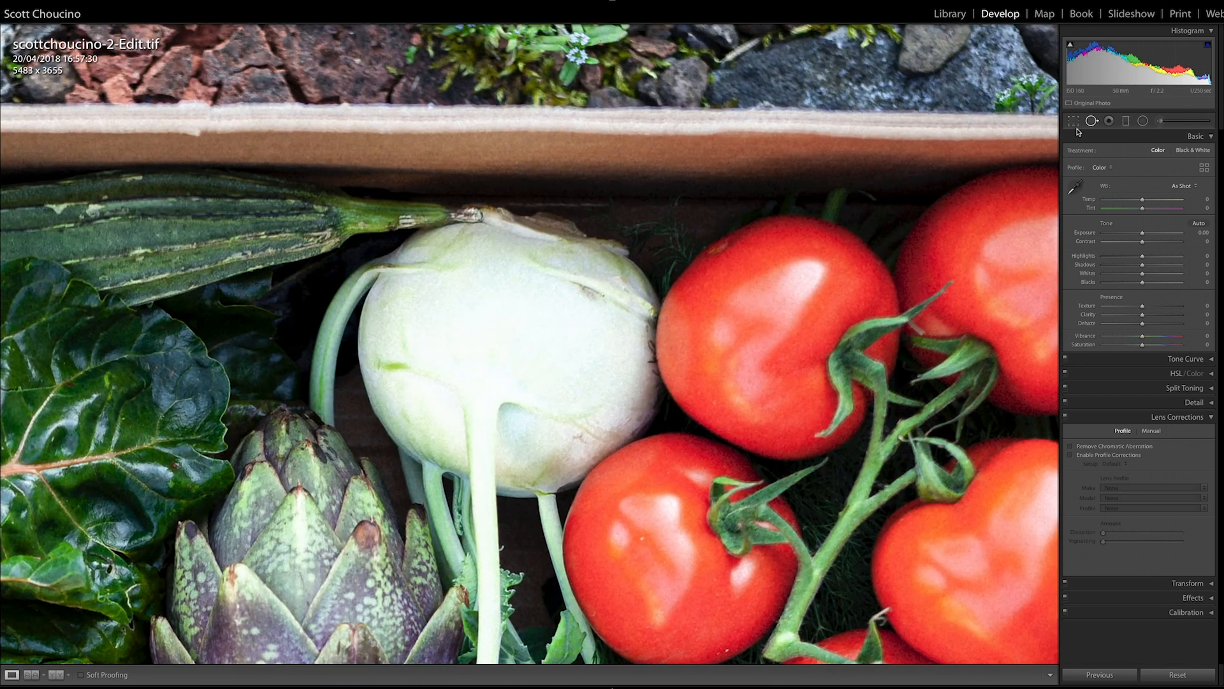
left_click(1091, 122)
left_click_drag(731, 243, 708, 259)
key("q")
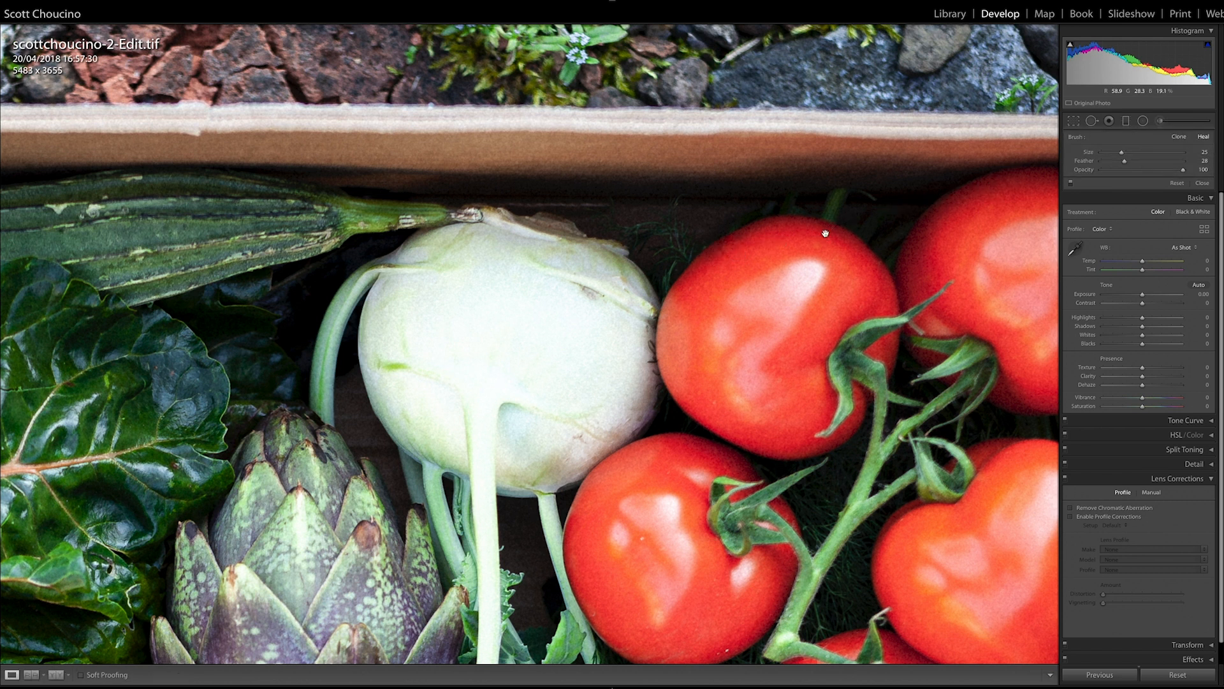
left_click_drag(465, 334, 892, 324)
left_click(361, 372)
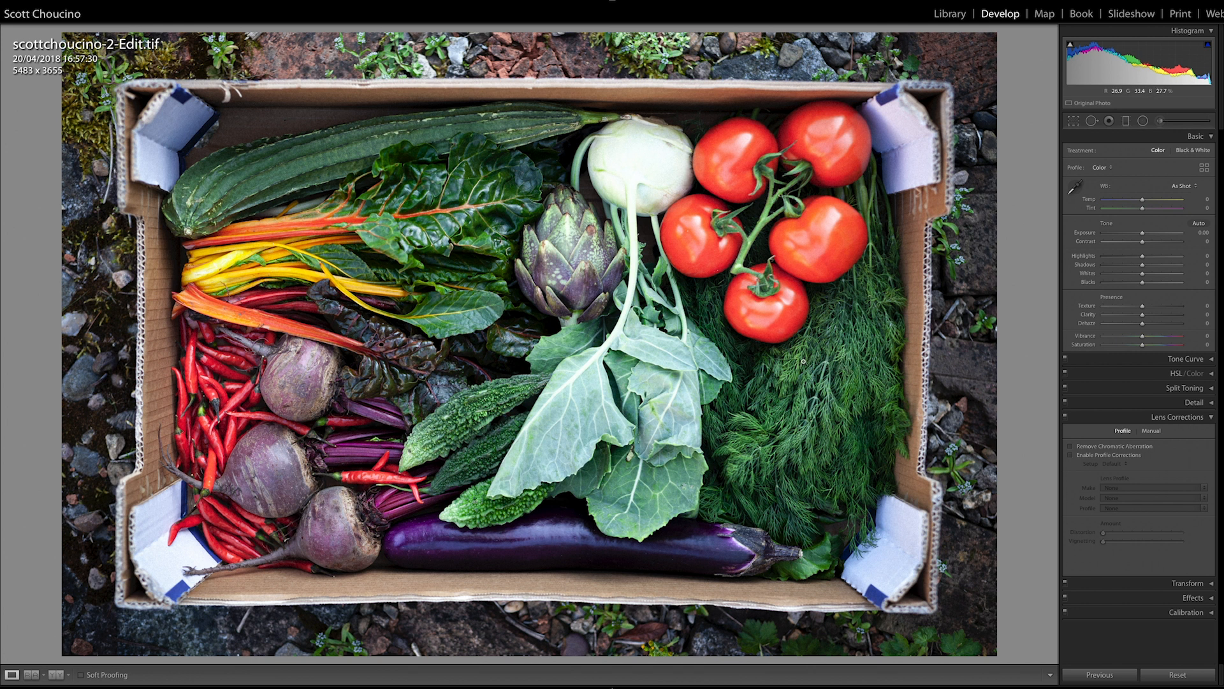
- Compare the finished scottchoucino-2-Edit.tif with the unedited raw IMG_2419.CR2, alternating between the two photos
key("backslash")
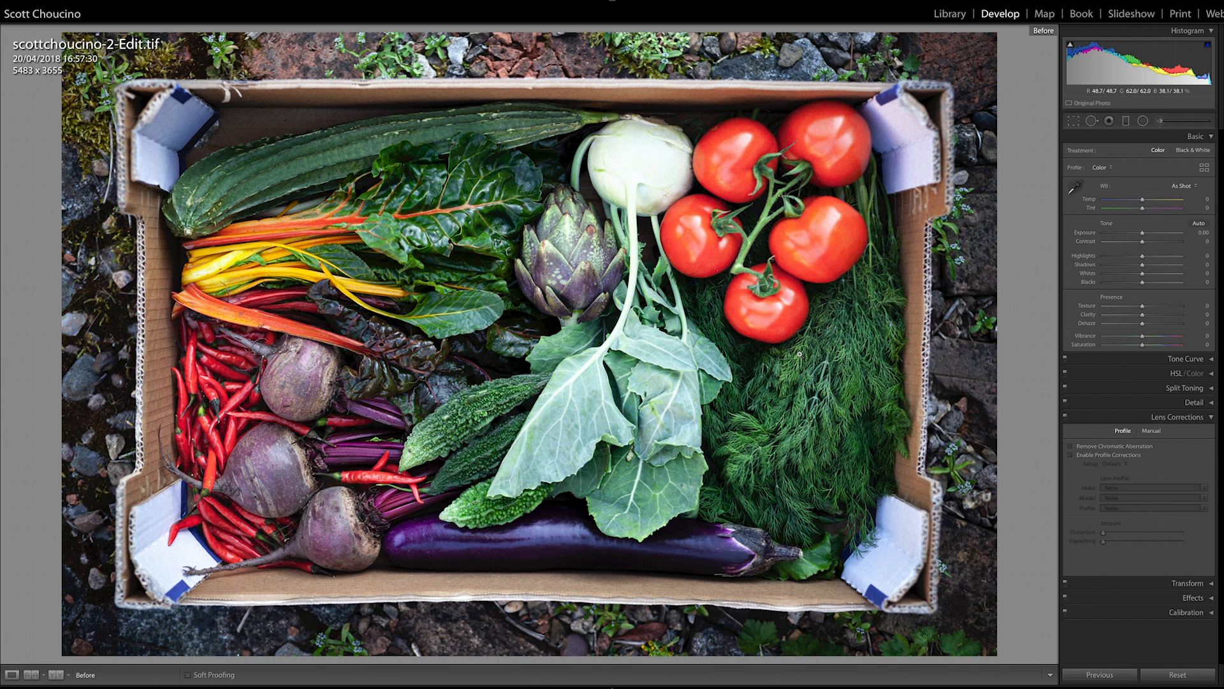
key("Left")
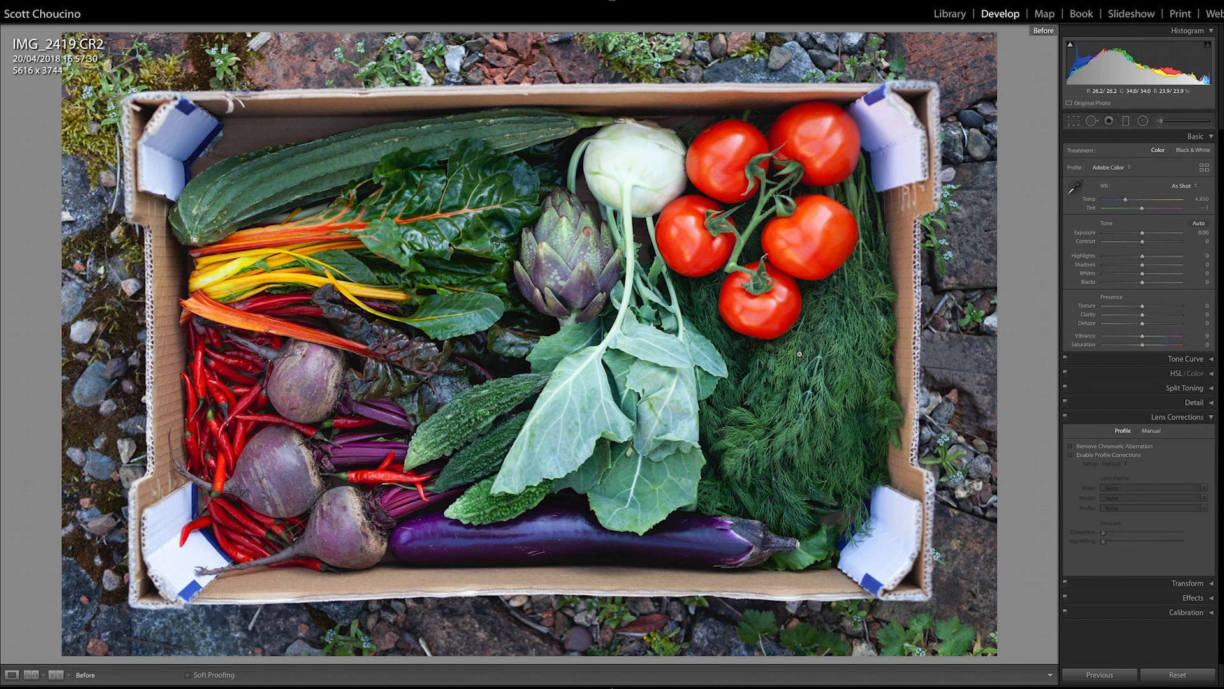
key("Right")
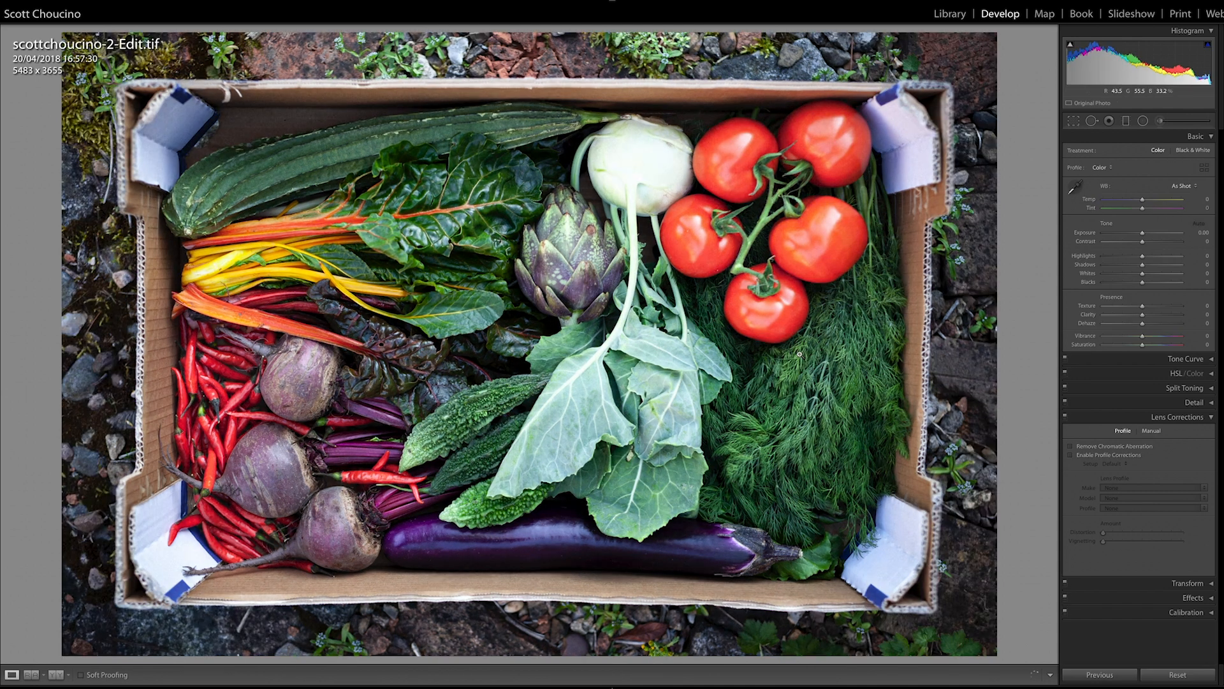
key("Left")
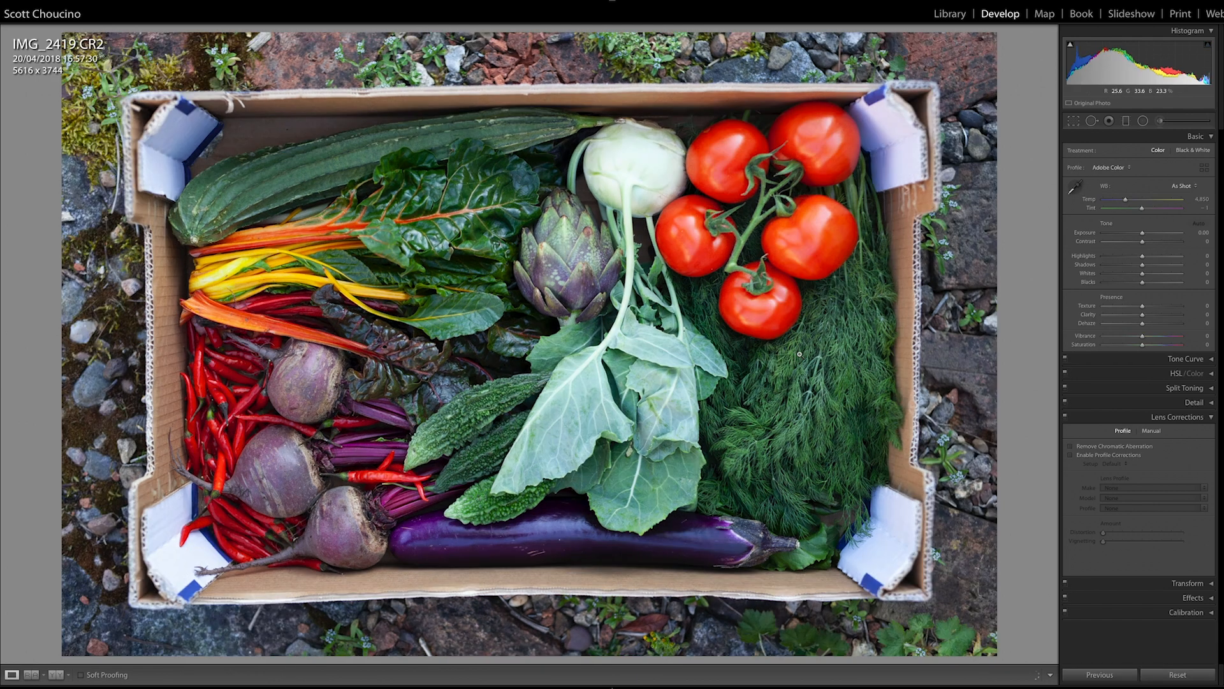
key("Right")
key("Left")
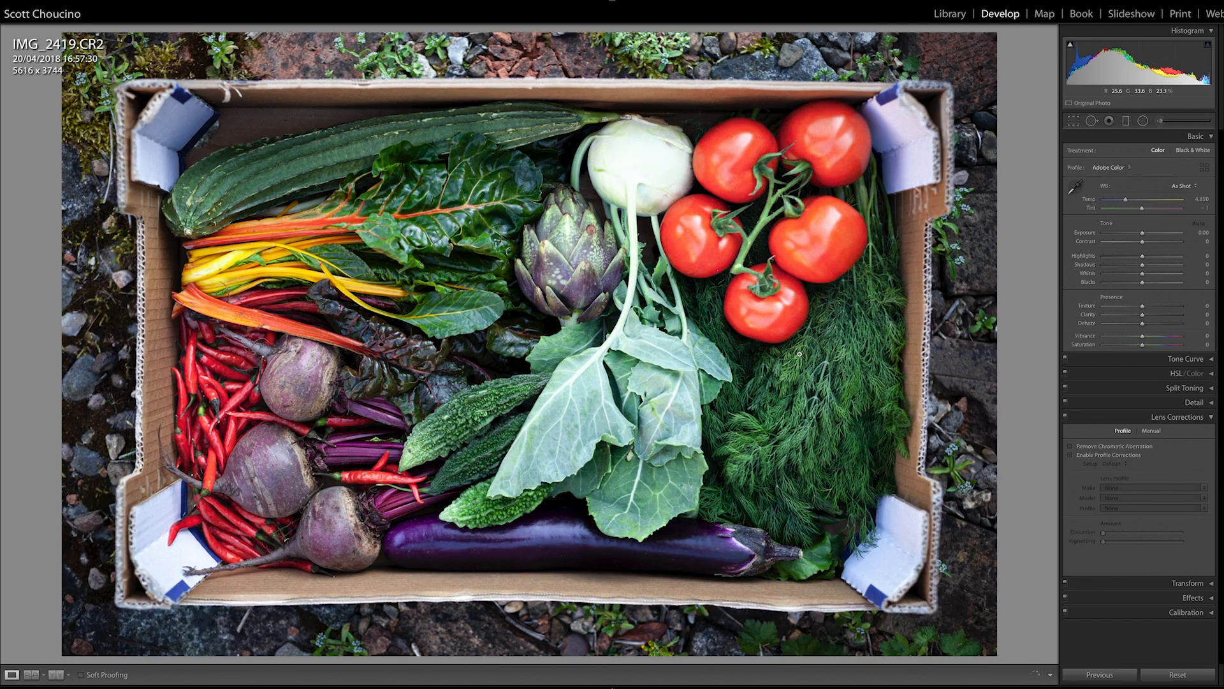
key("Right")
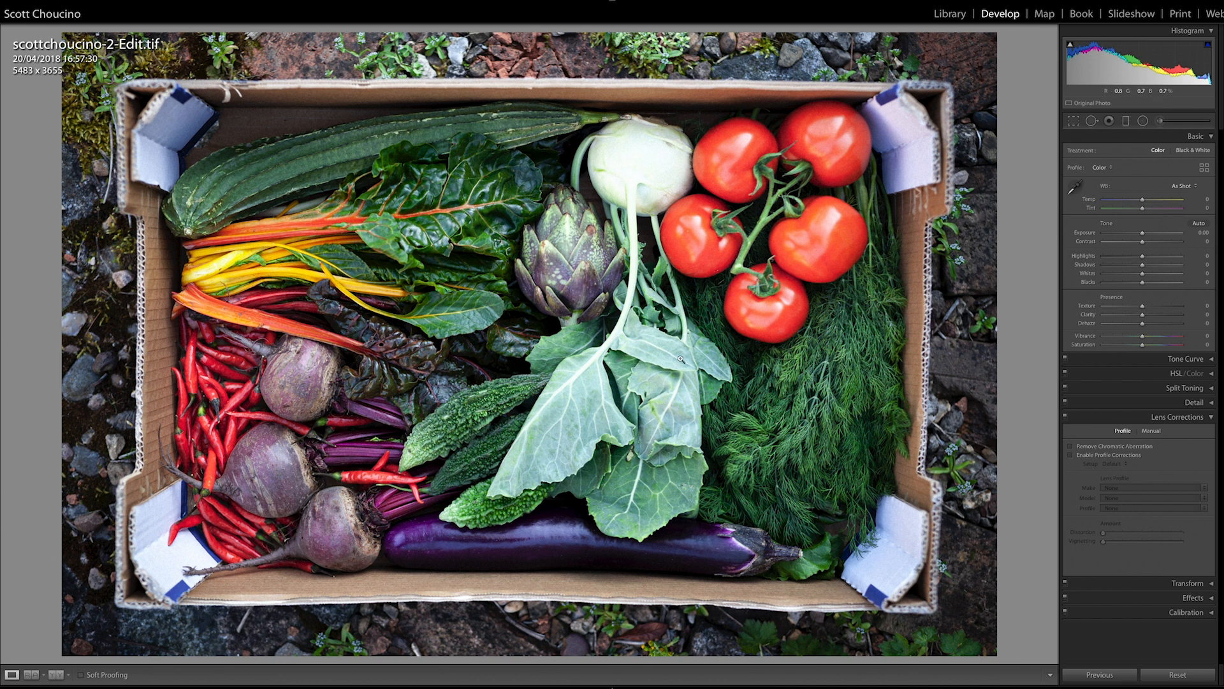
- Try the Color presets Natural, Bright, High Contrast and High Contrast & Detail on the edited photo
left_click(3, 345)
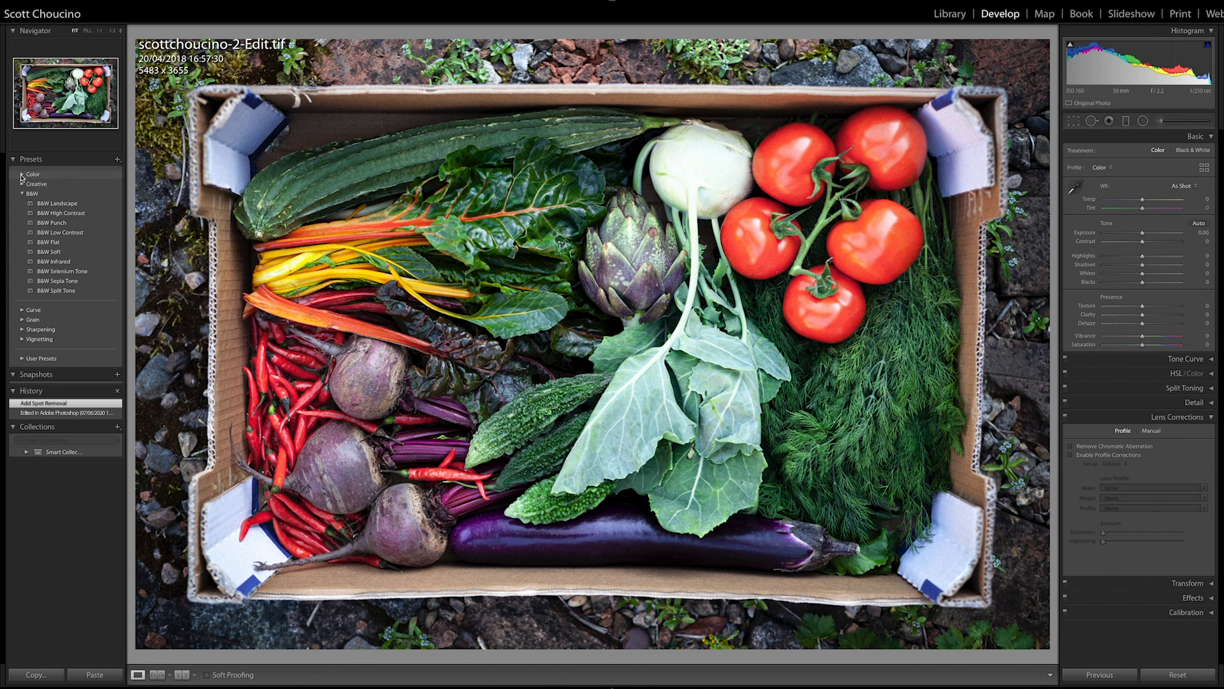
left_click(23, 174)
left_click(40, 184)
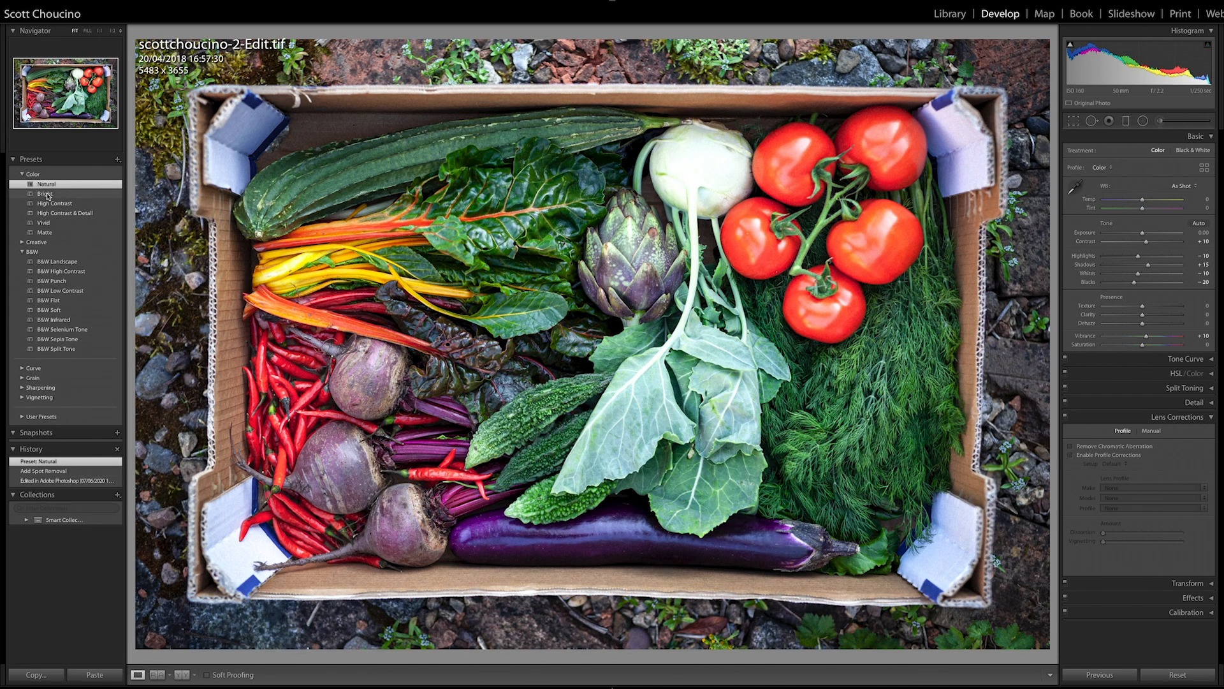
left_click(47, 195)
left_click(51, 202)
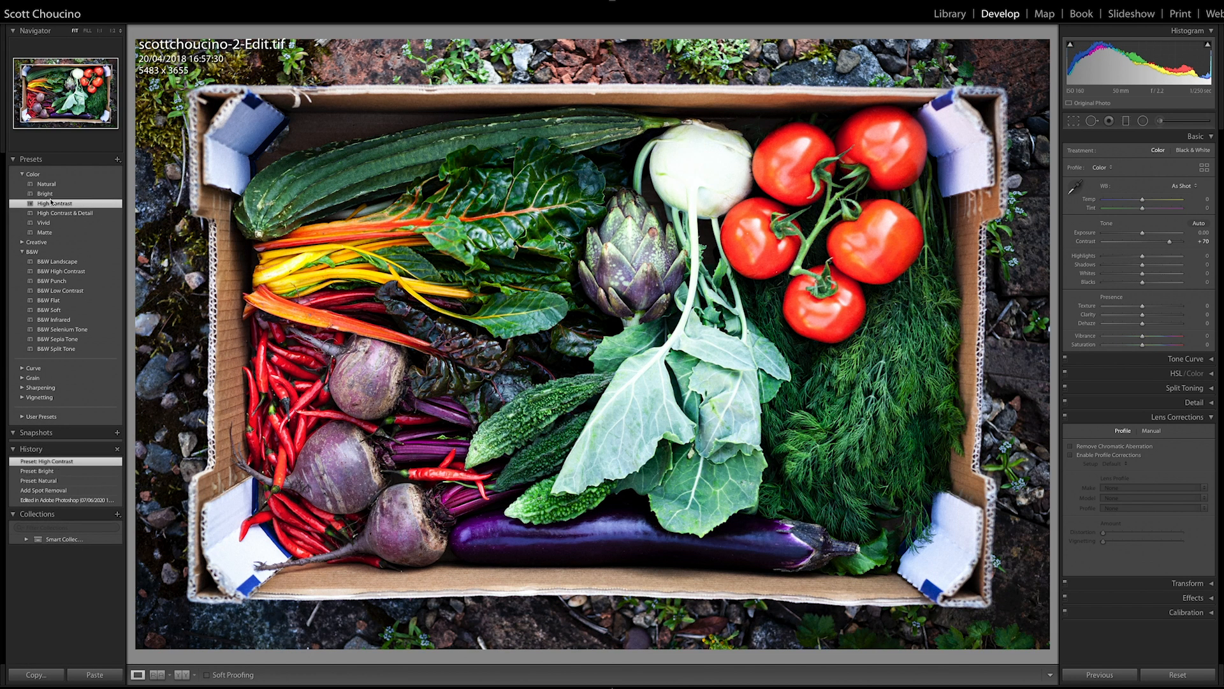
left_click(63, 213)
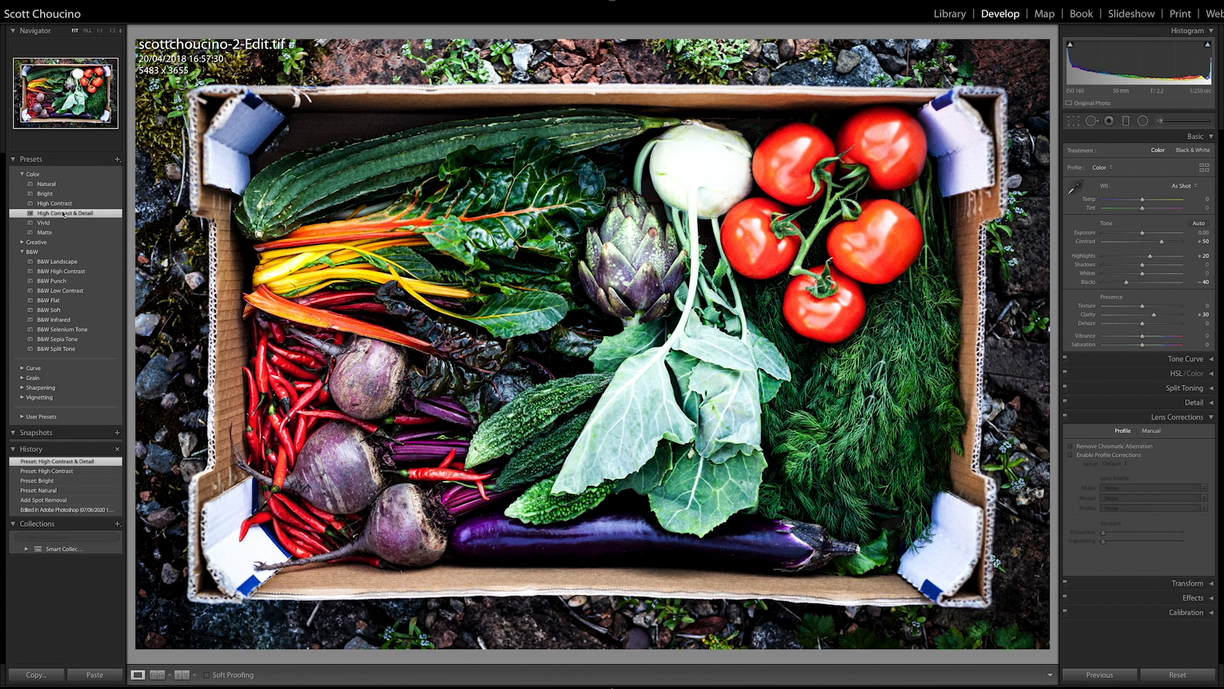